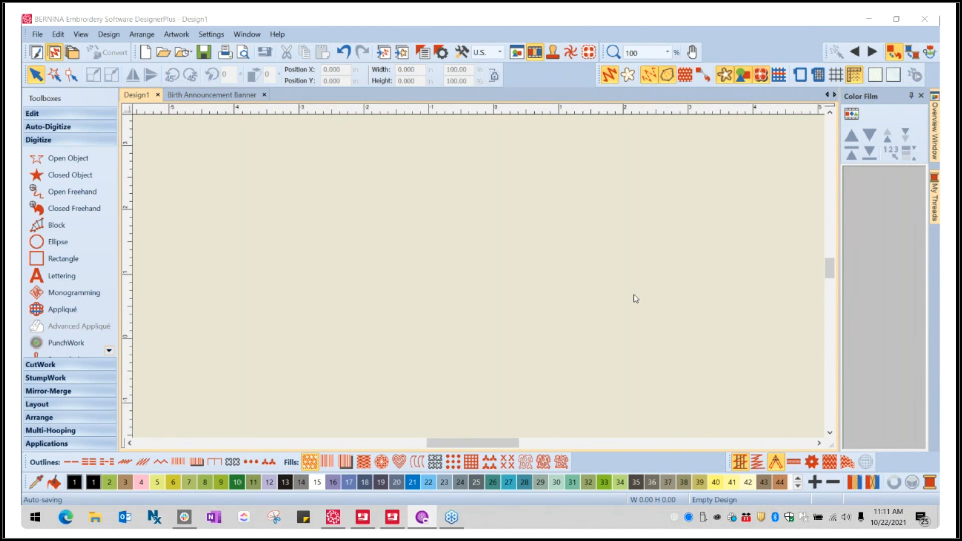
- Display the grid and the hoop on the empty design
left_click(834, 77)
left_click(801, 75)
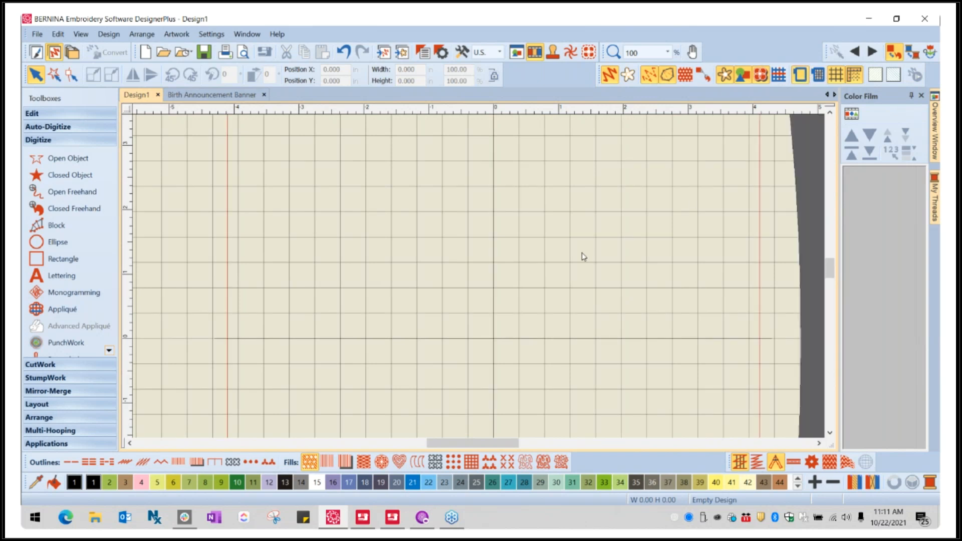
scroll(416, 288, "down", 4)
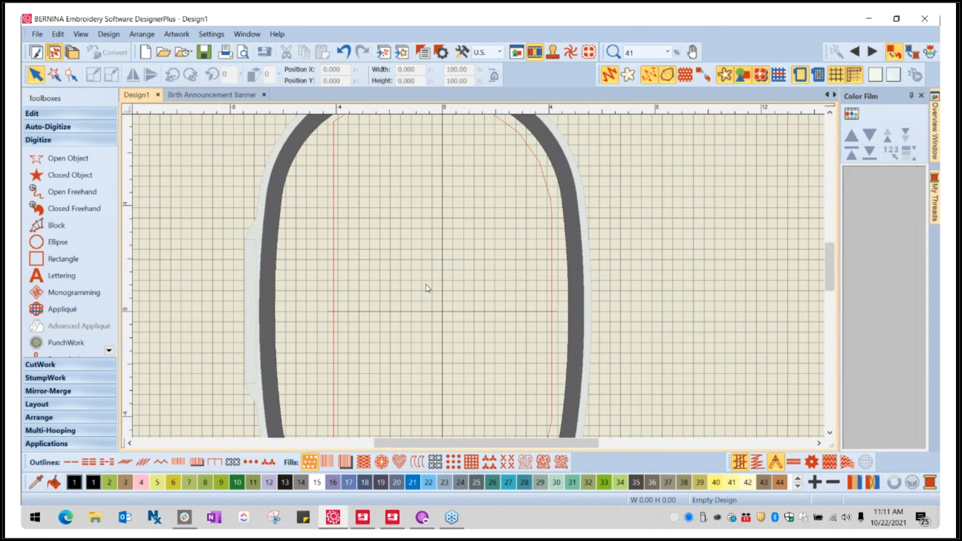
- Hide the hoop and the grid so the design area is plain
left_click(799, 76)
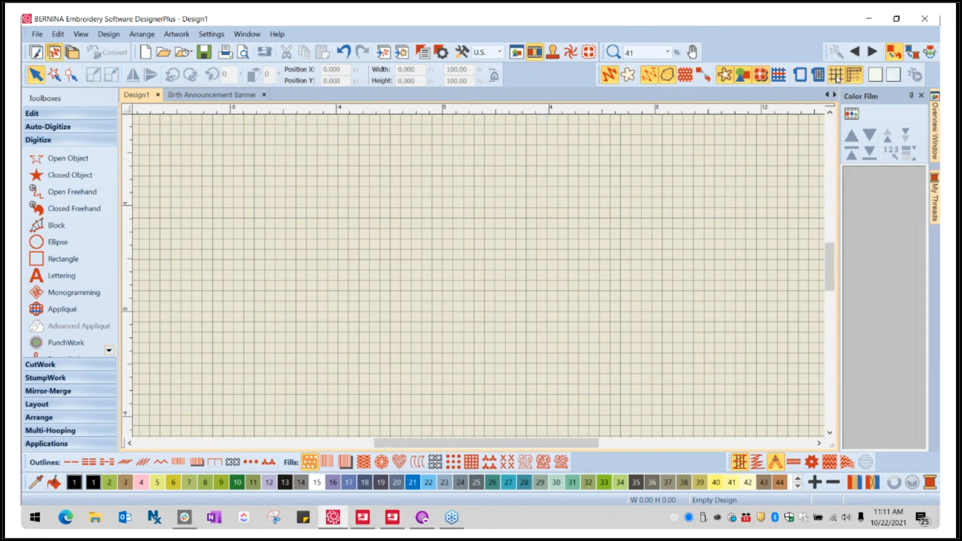
left_click(836, 76)
scroll(480, 279, "up", 1)
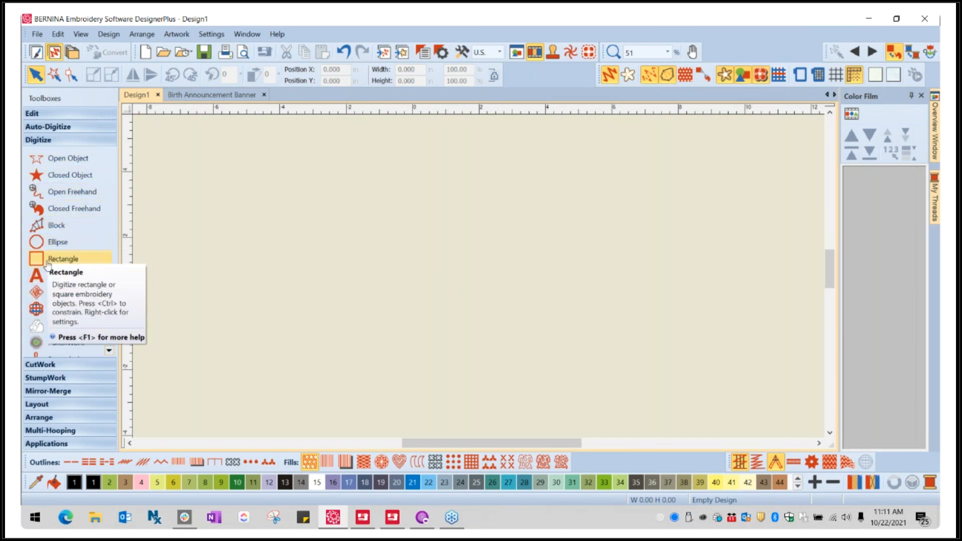
- Add a lettering object reading "Baby's Name" in the upper middle of the design area
right_click(39, 282)
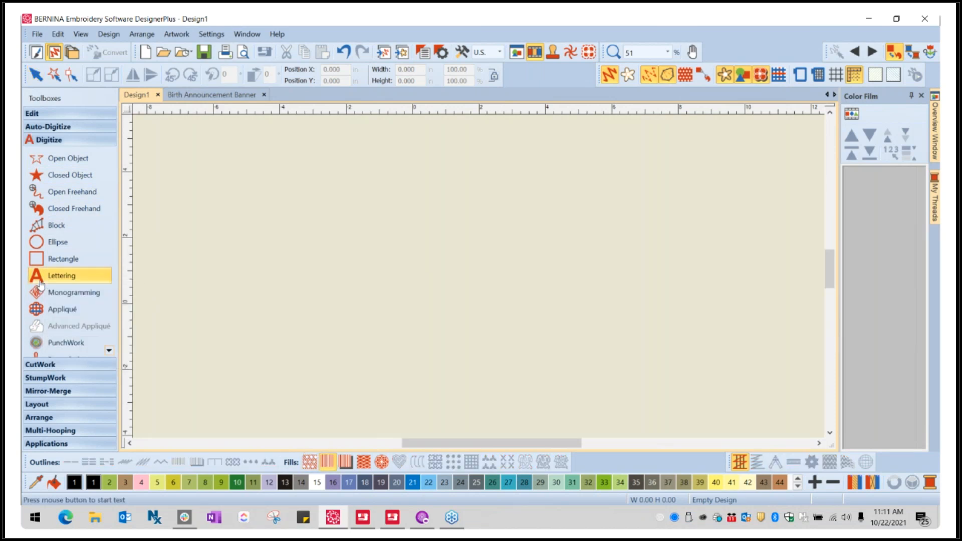
left_click(372, 238)
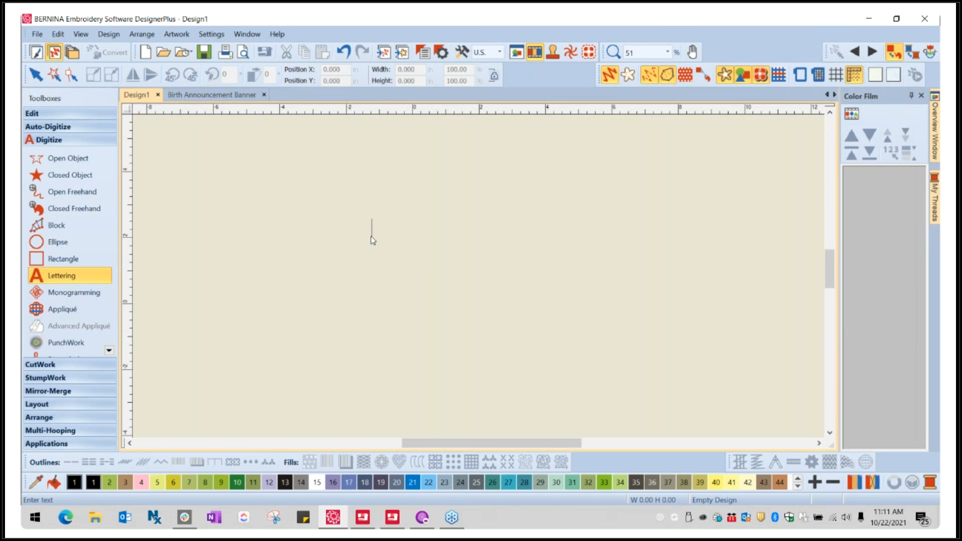
type("Bab")
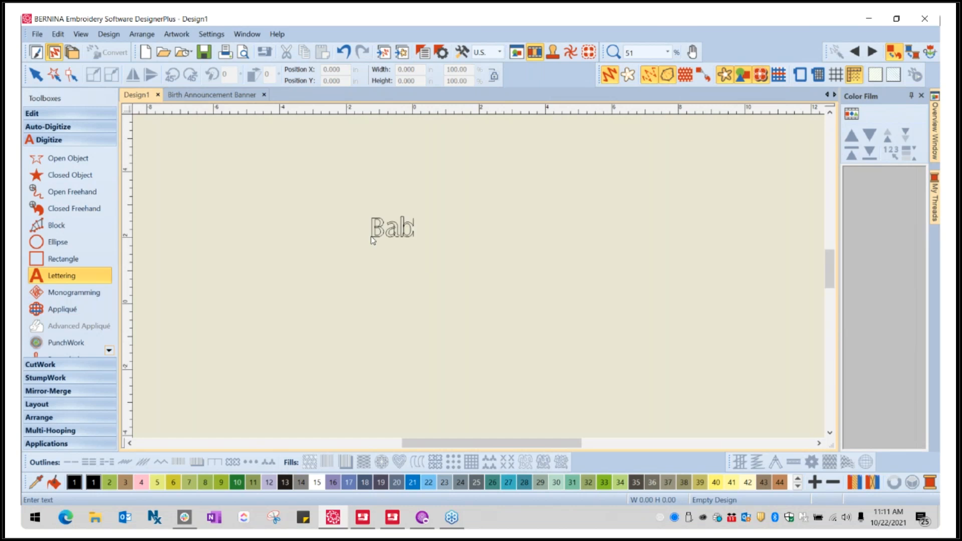
type("y's Nam")
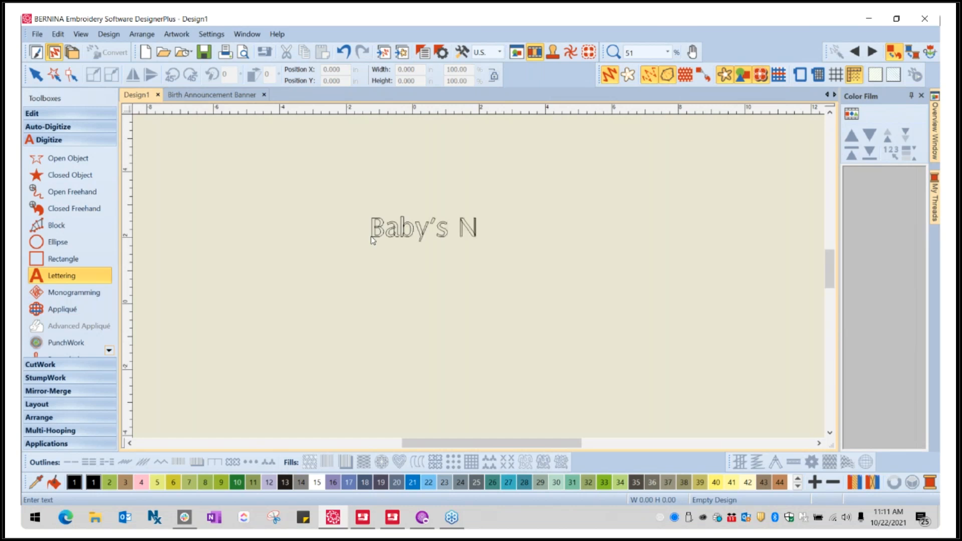
type("e")
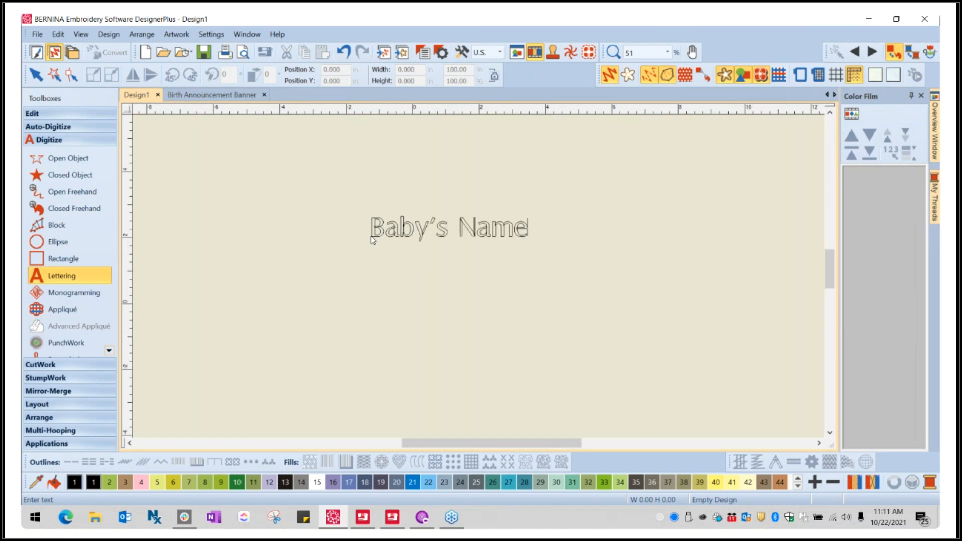
key("Return")
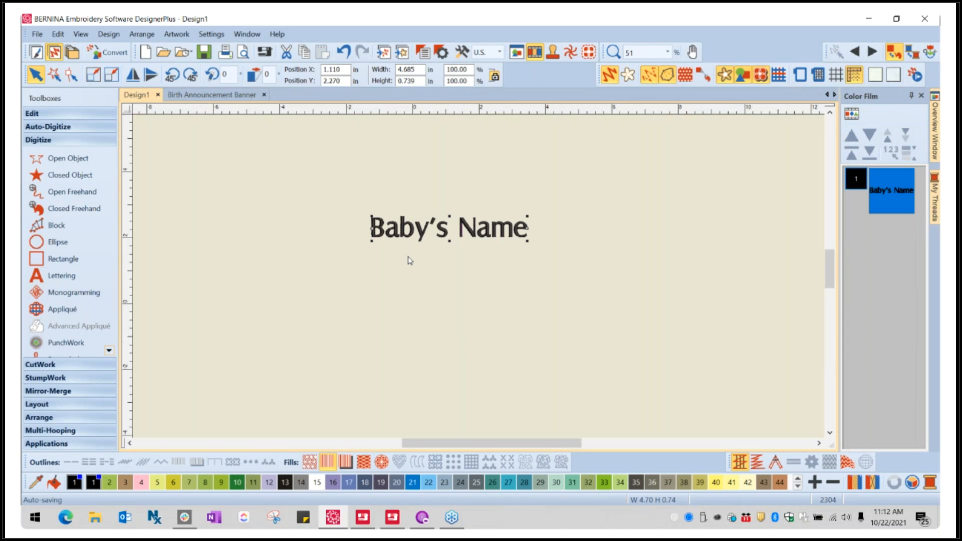
- Open the object properties of the "Baby's Name" lettering
right_click(407, 229)
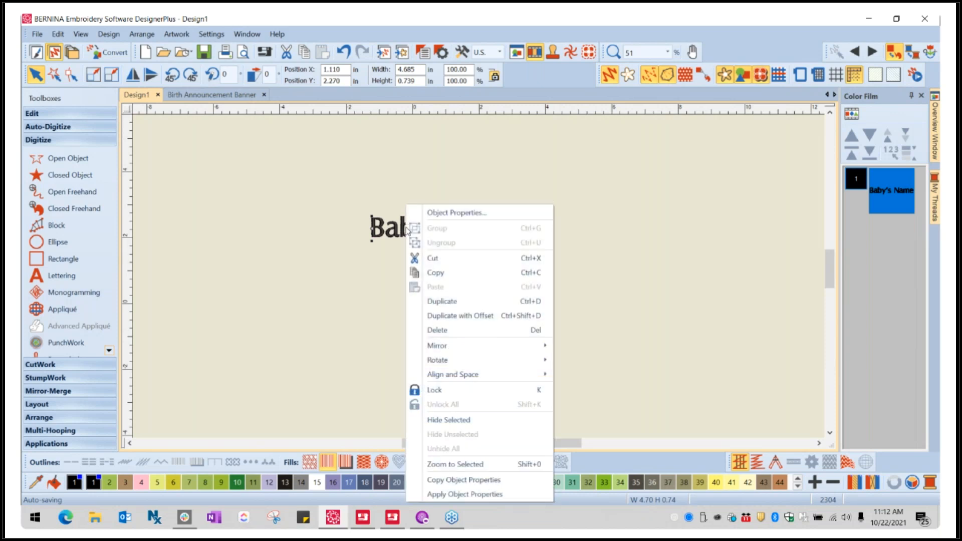
left_click(470, 213)
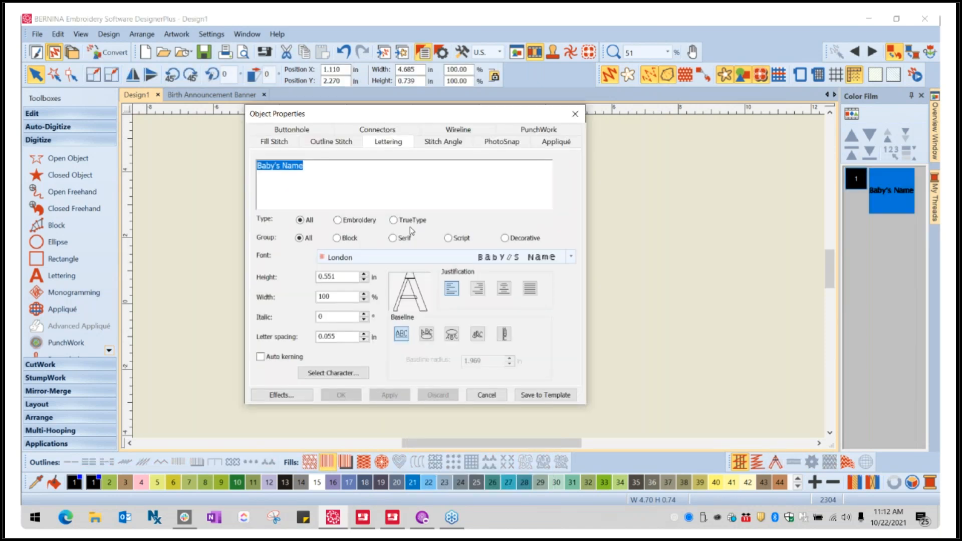
left_click_drag(490, 121, 504, 136)
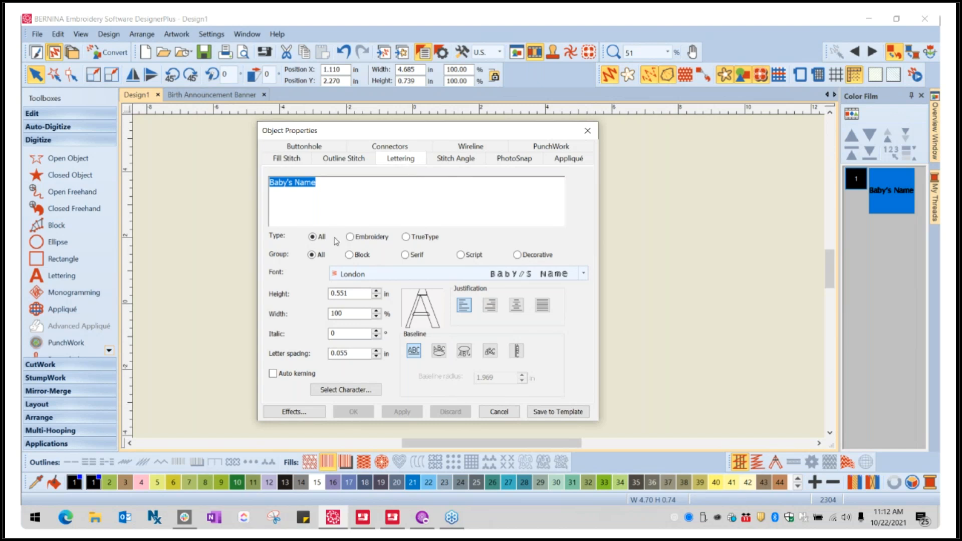
- Apply the embroidery font Erica to the "Baby's Name" lettering, keeping the properties dialog clear of the text
left_click(583, 274)
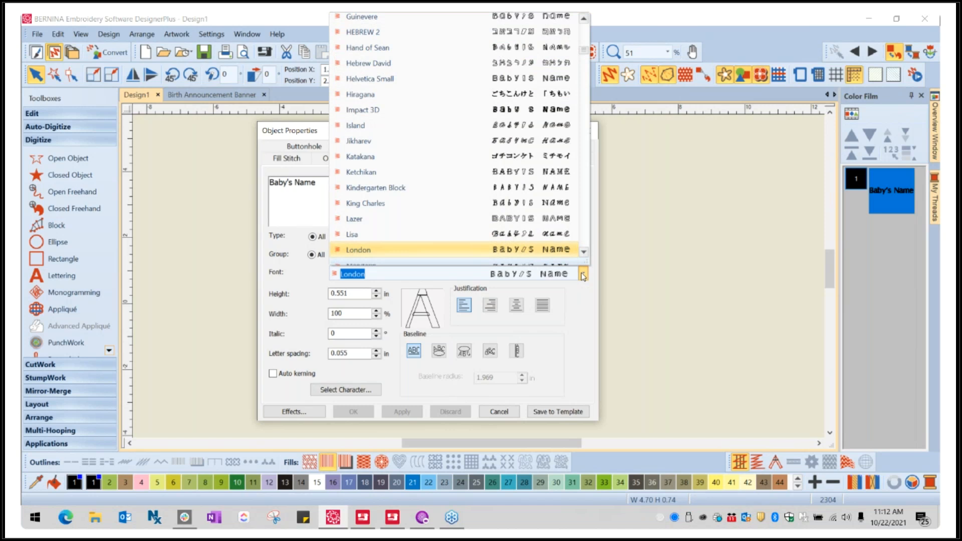
scroll(450, 129, "up", 5)
scroll(450, 129, "up", 10)
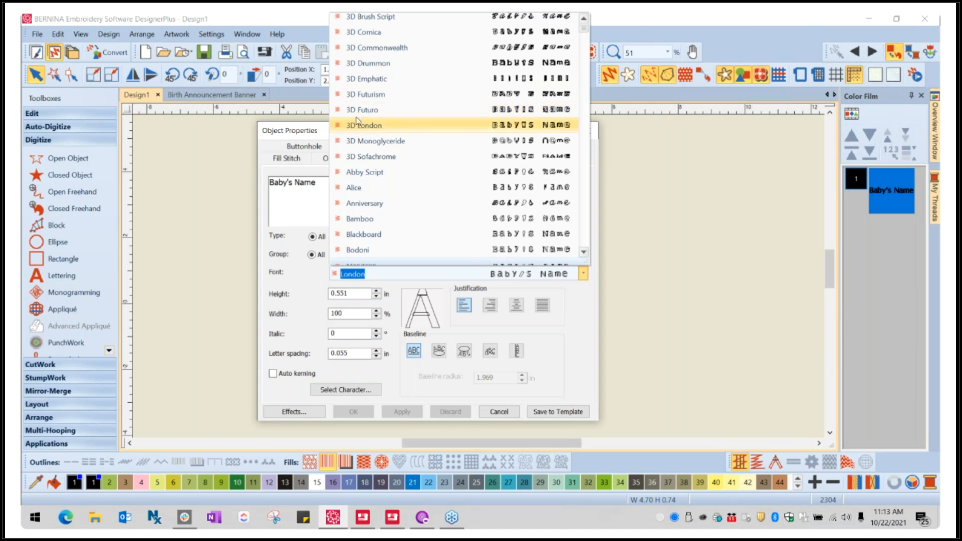
scroll(356, 120, "up", 1)
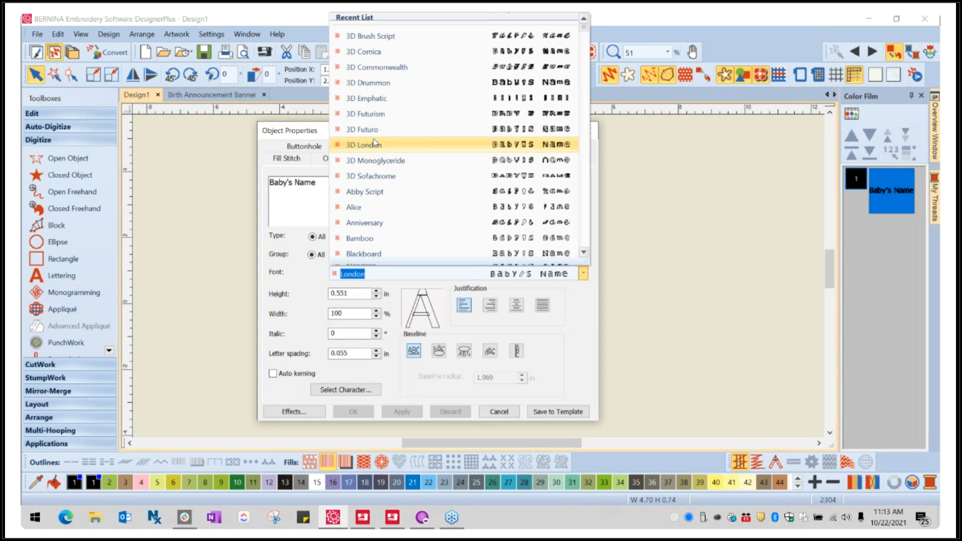
scroll(371, 153, "down", 2)
scroll(378, 215, "down", 3)
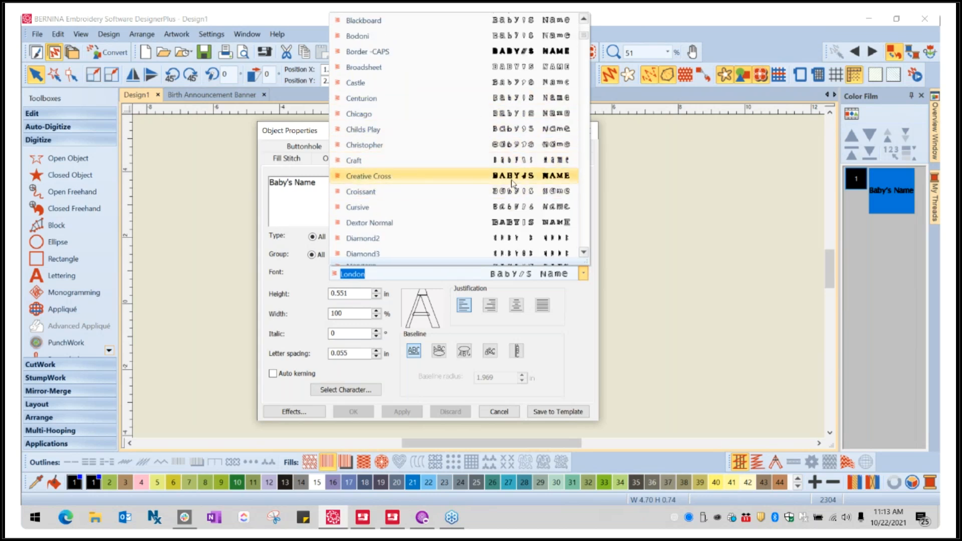
scroll(390, 212, "down", 1)
scroll(390, 212, "down", 4)
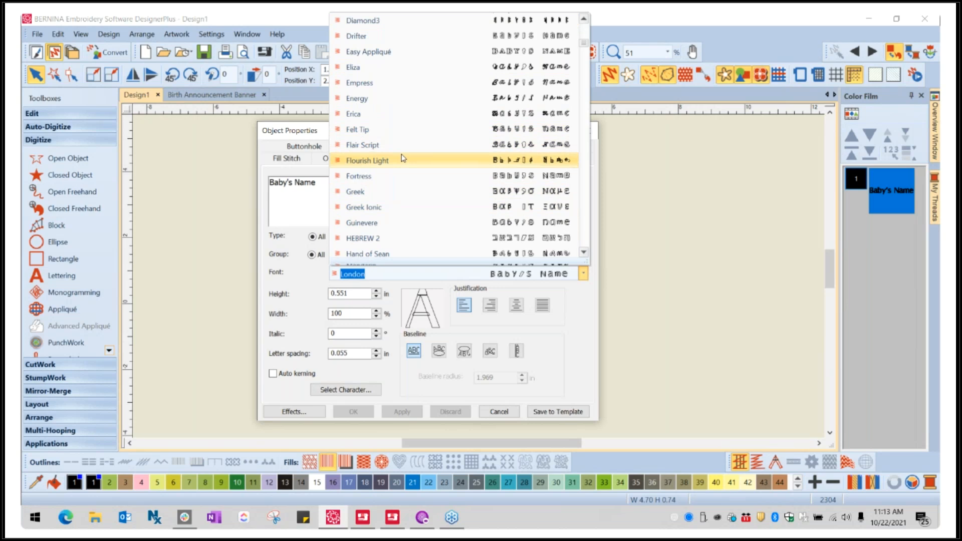
left_click(401, 114)
left_click_drag(395, 131, 718, 48)
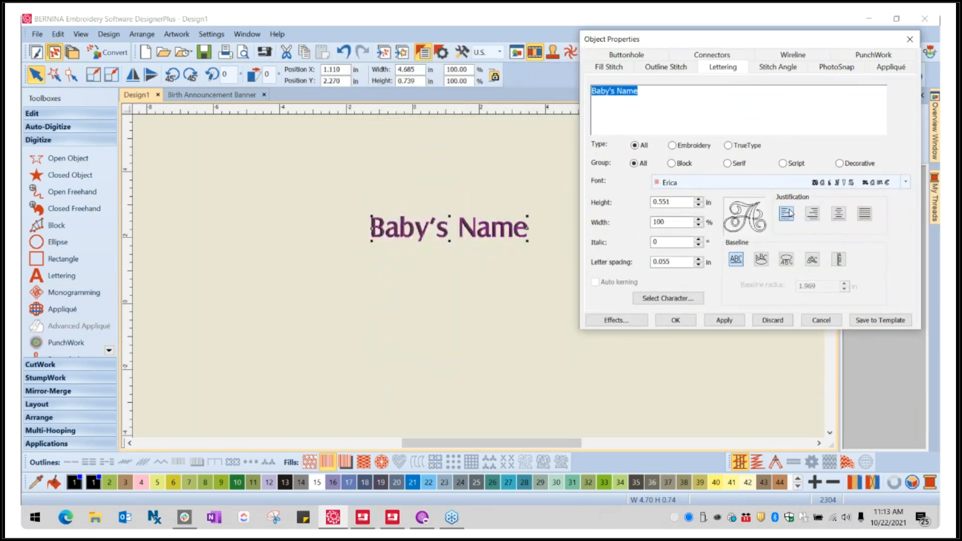
left_click(729, 321)
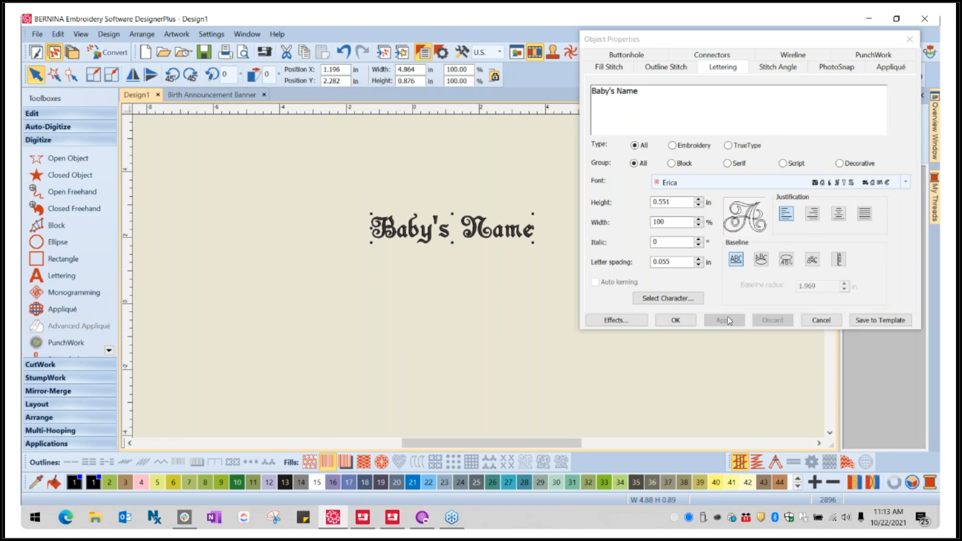
- Change the lettering's font to the TrueType font "hello honey - Personal Use" and close its properties
left_click(906, 182)
scroll(730, 325, "down", 12)
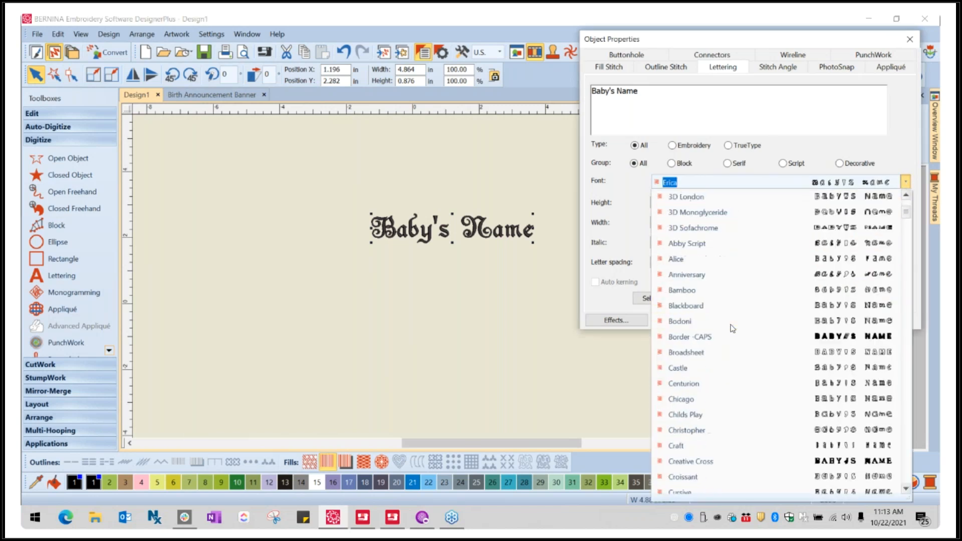
scroll(731, 330, "down", 20)
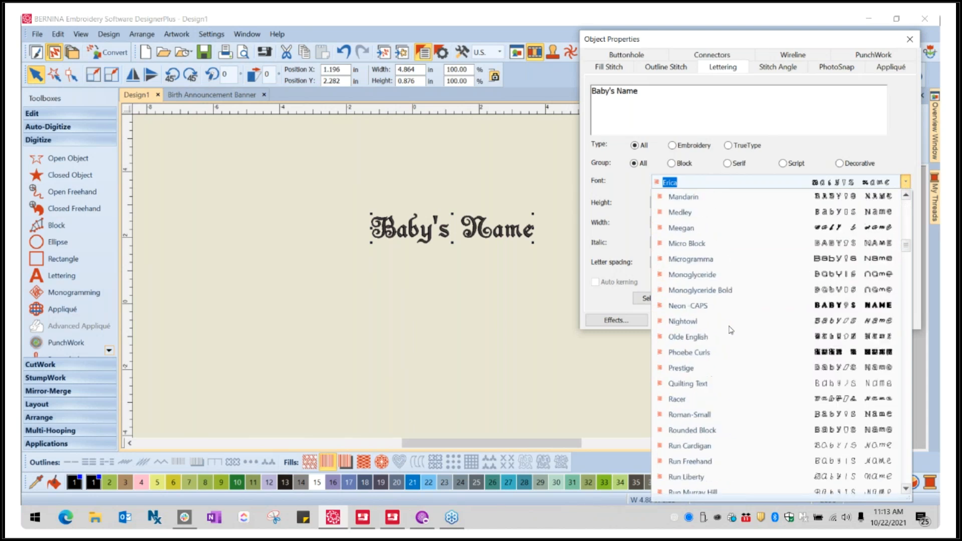
scroll(730, 329, "down", 8)
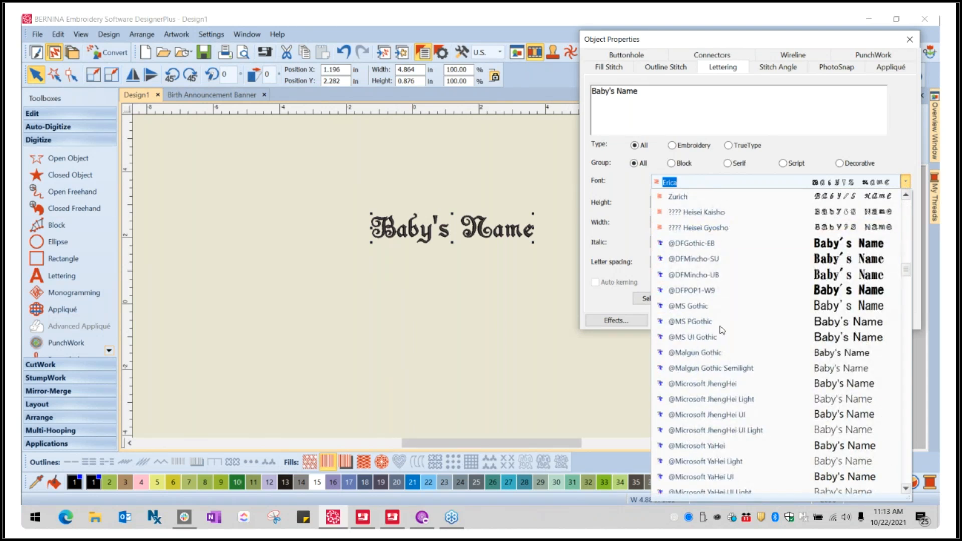
scroll(669, 271, "down", 4)
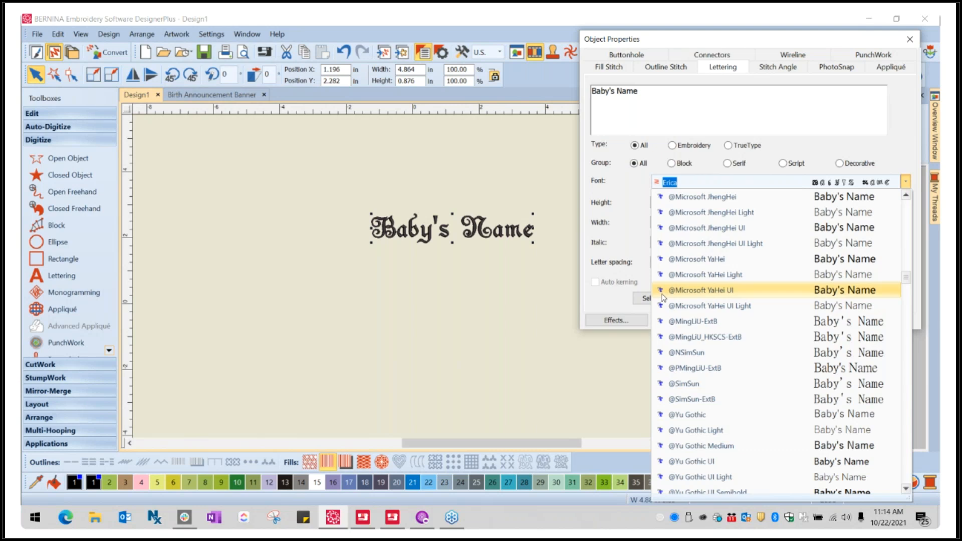
scroll(663, 296, "down", 4)
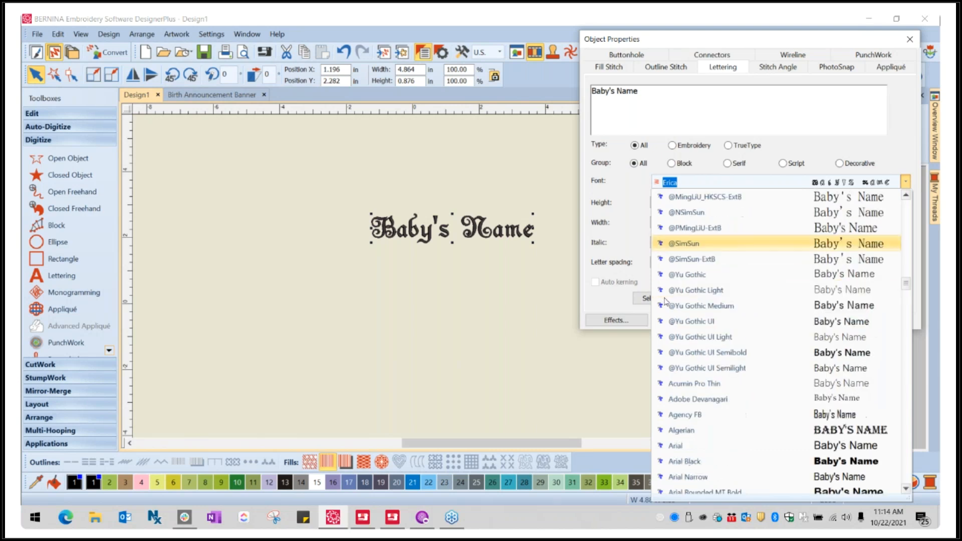
scroll(696, 350, "down", 1)
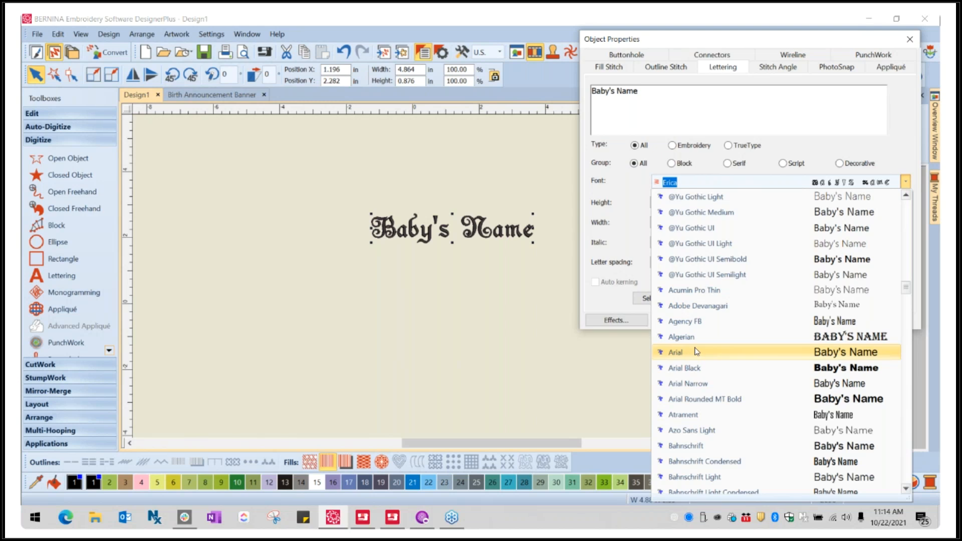
scroll(695, 351, "down", 1)
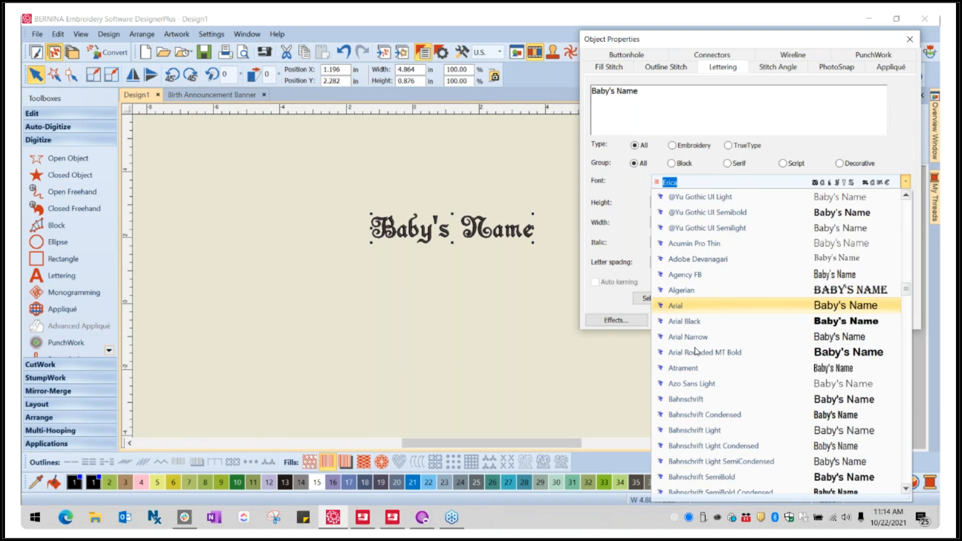
scroll(696, 352, "down", 1)
scroll(695, 356, "down", 5)
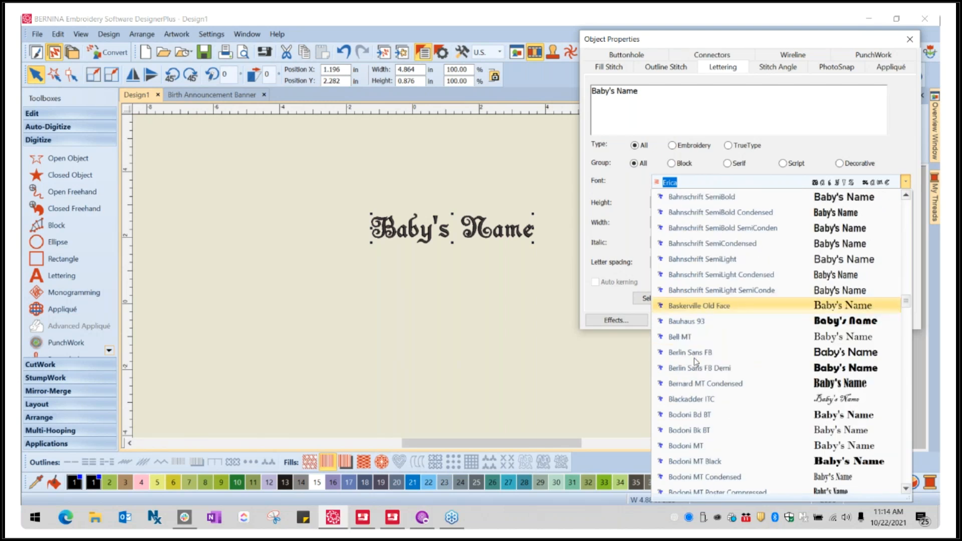
scroll(694, 358, "down", 4)
scroll(694, 358, "down", 11)
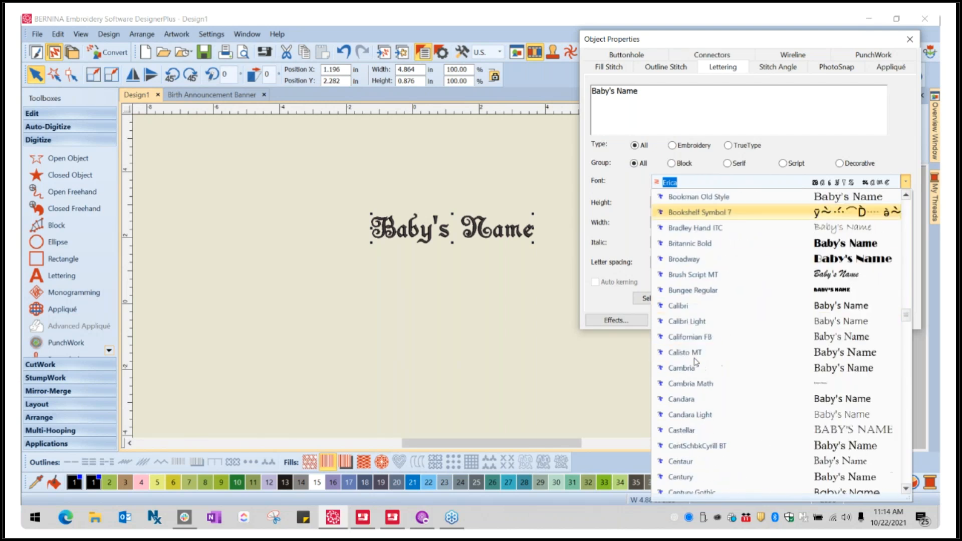
scroll(693, 358, "down", 20)
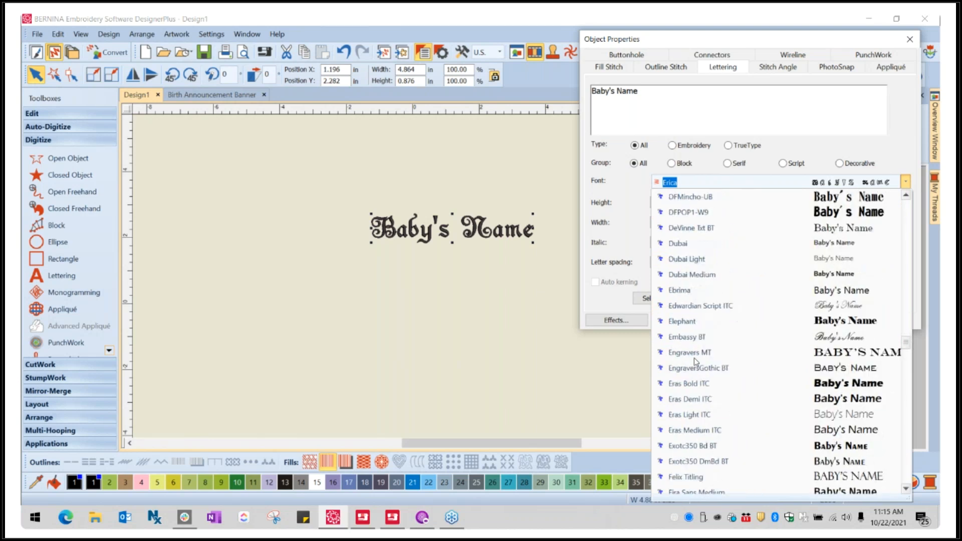
scroll(696, 361, "down", 20)
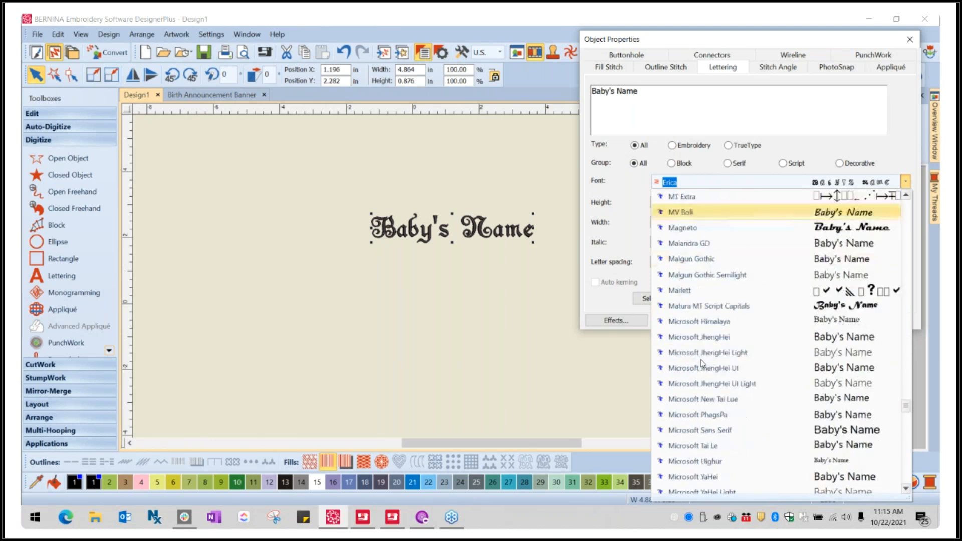
scroll(704, 363, "down", 20)
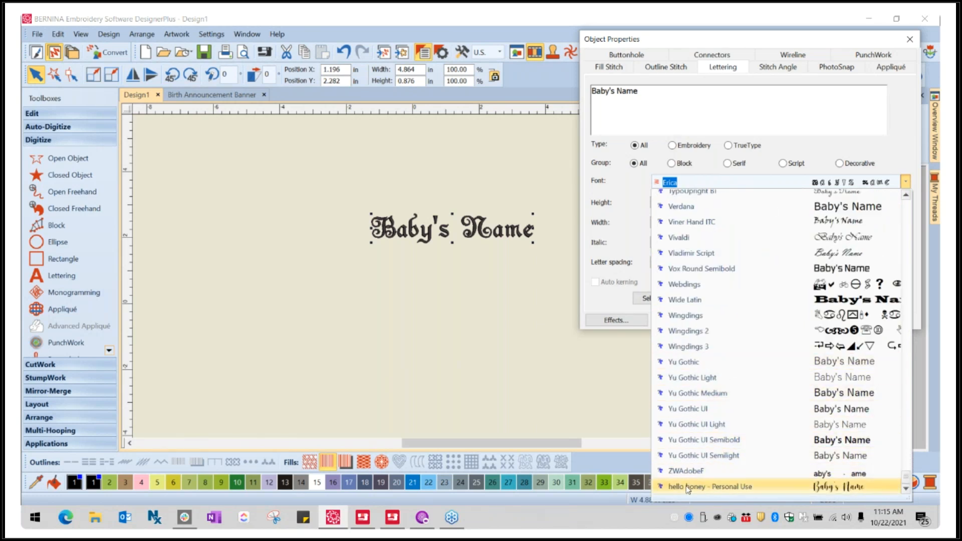
left_click(717, 487)
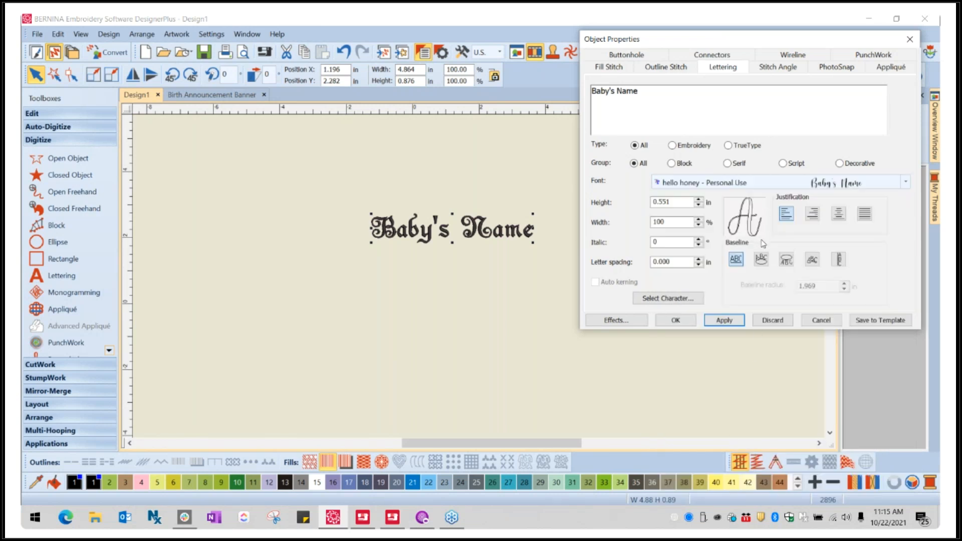
left_click(734, 321)
left_click(733, 321)
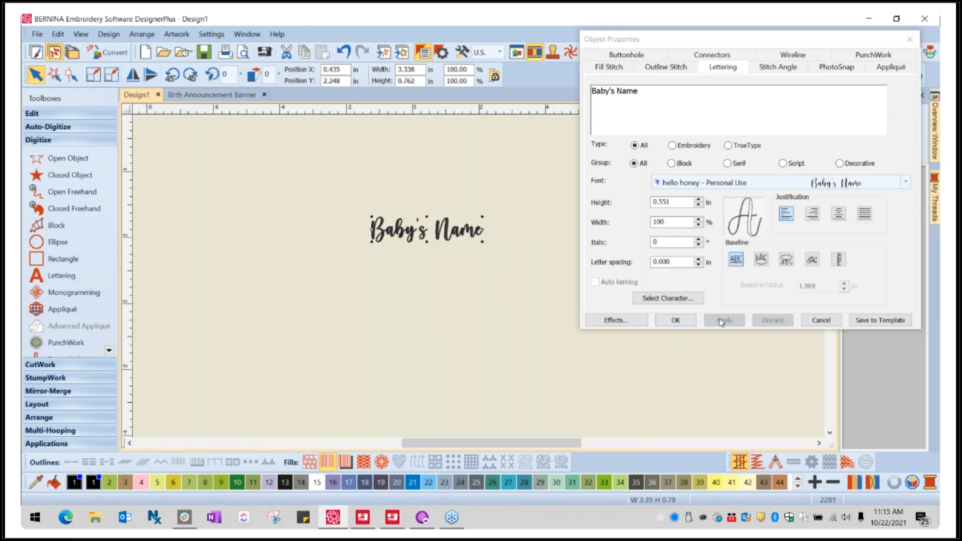
left_click(676, 320)
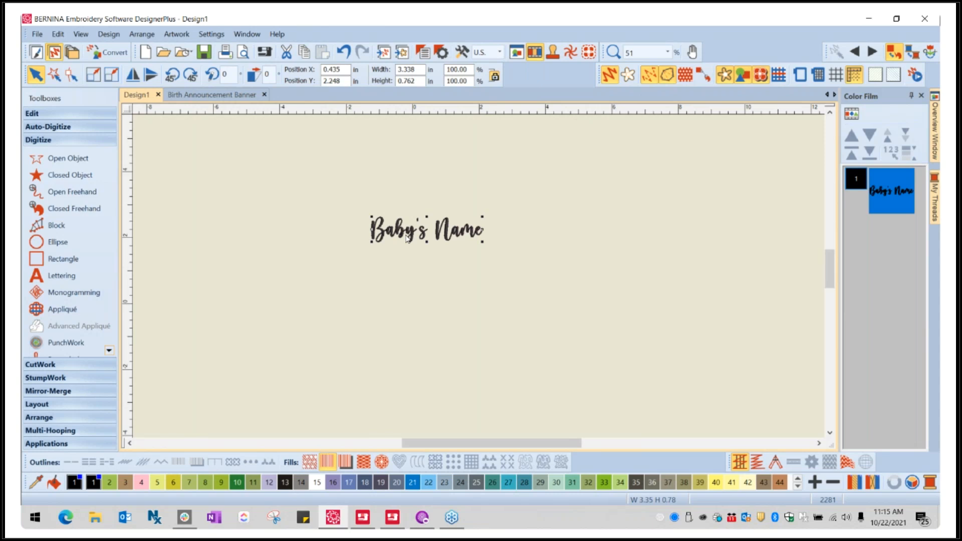
- Duplicate the "Baby's Name" lettering and place the copy directly below the original
key("ctrl+c")
left_click(414, 282)
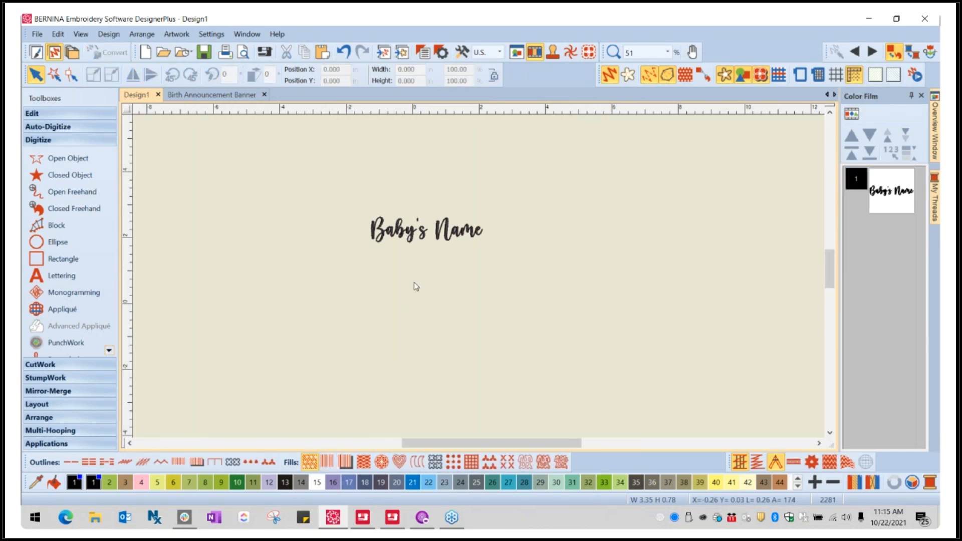
key("ctrl+v")
left_click_drag(408, 231, 405, 269)
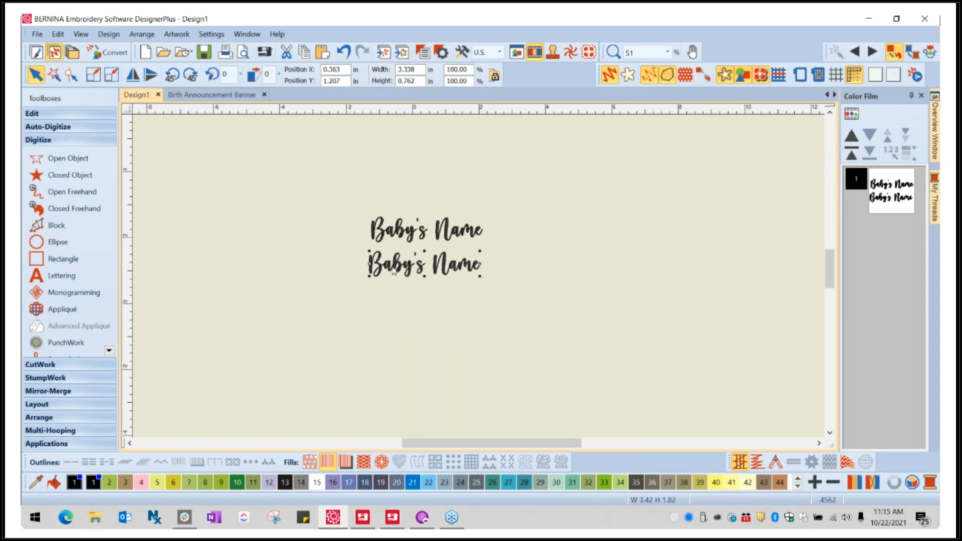
- Change the text of the lower "Baby's Name" copy to the birth date, written as month, day and year
double_click(424, 264)
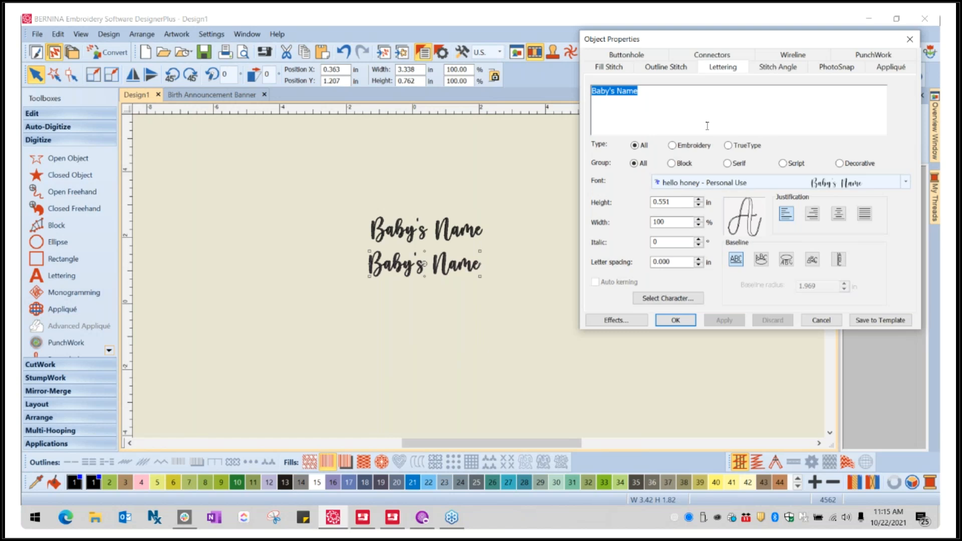
type("October 22, 2021")
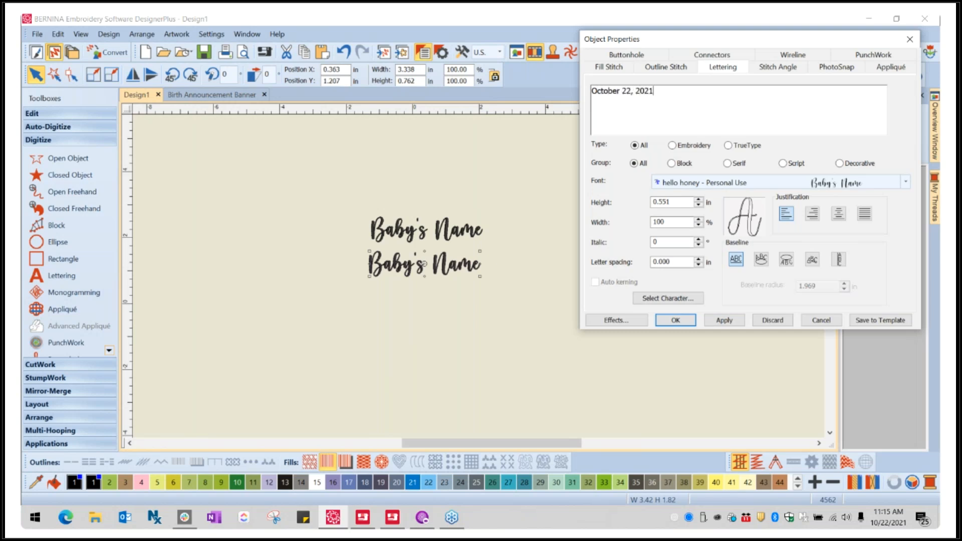
left_click(724, 321)
left_click(676, 321)
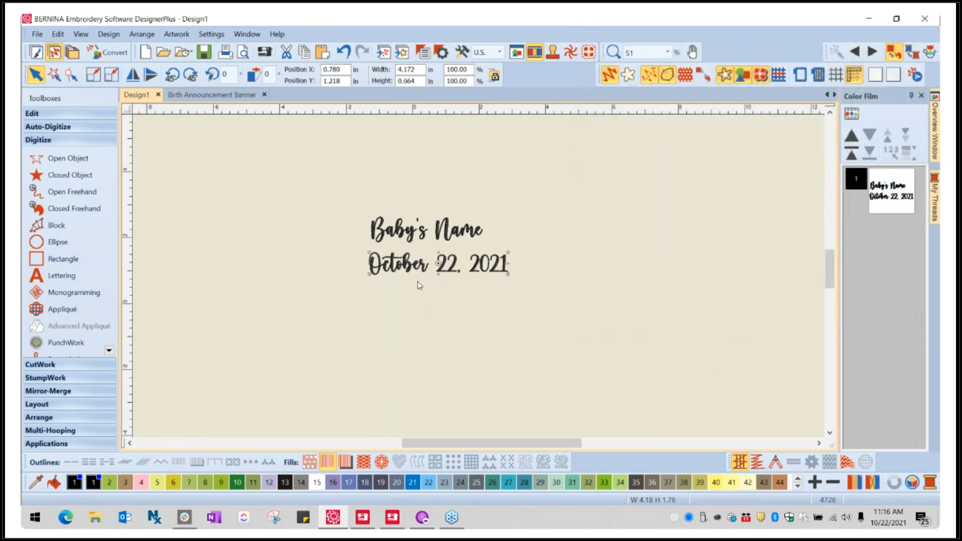
- Place another copy of "Baby's Name" below the date line and change its text to "7 lbs 3 oz"
left_click_drag(404, 238, 411, 303)
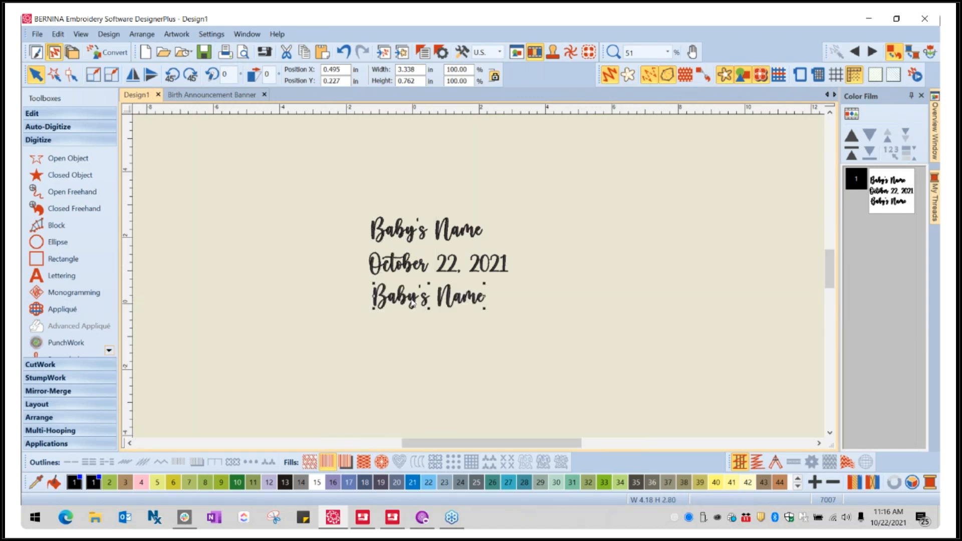
double_click(410, 303)
left_click_drag(641, 93, 589, 92)
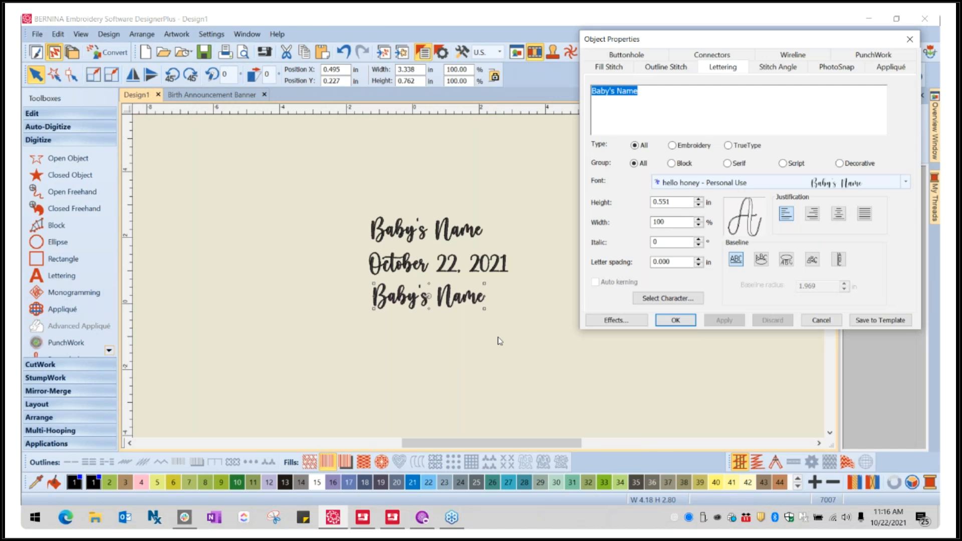
type("7 lb")
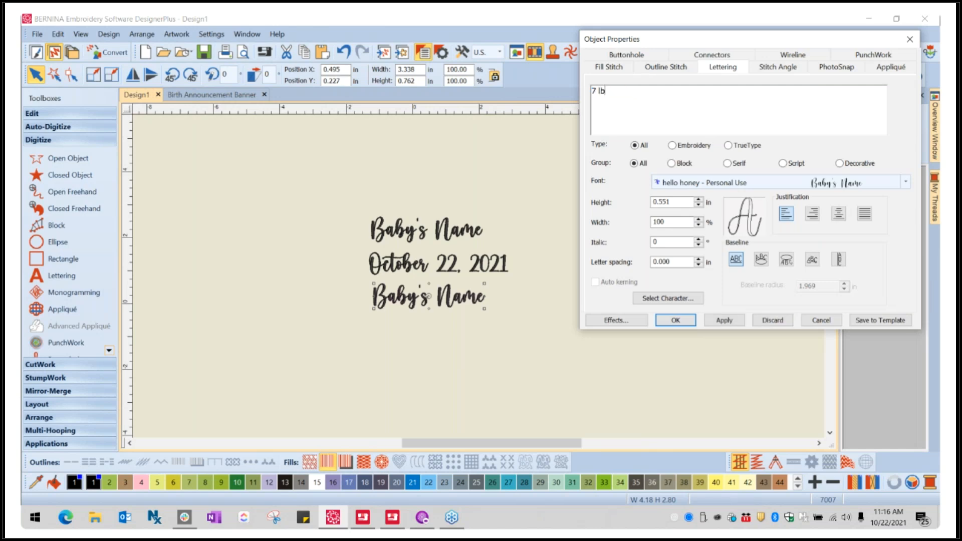
type("s 3 oz")
left_click(725, 323)
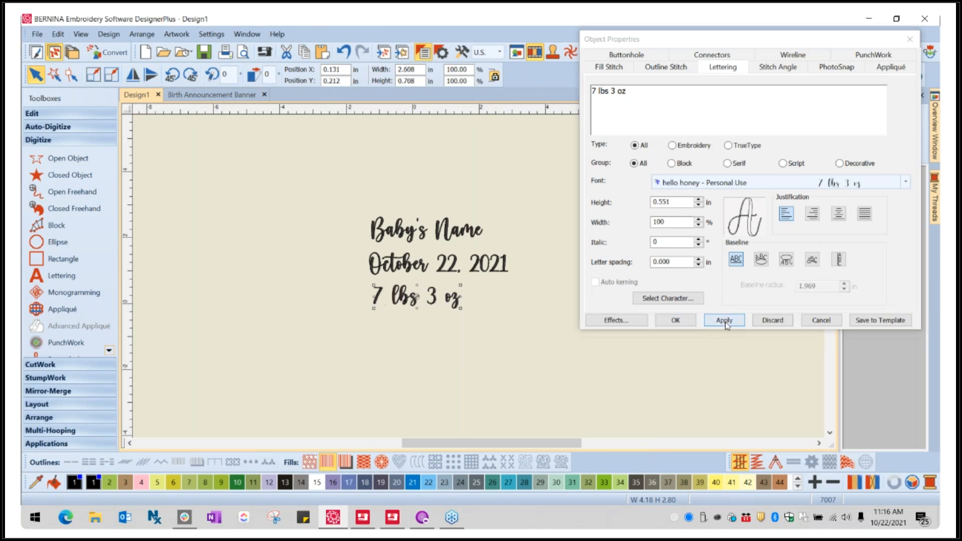
left_click(692, 323)
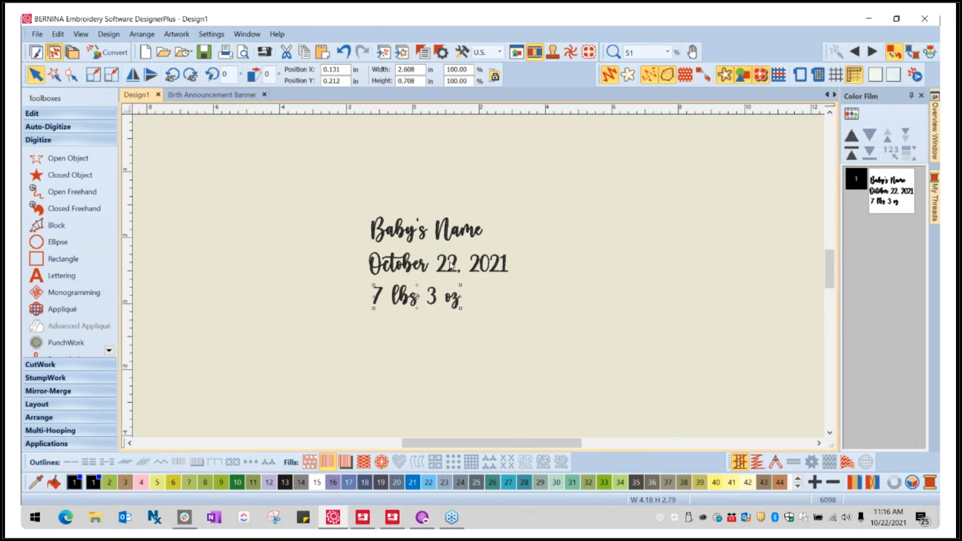
- Display the grid behind the three lettering lines
scroll(451, 263, "up", 1)
scroll(480, 279, "up", 1)
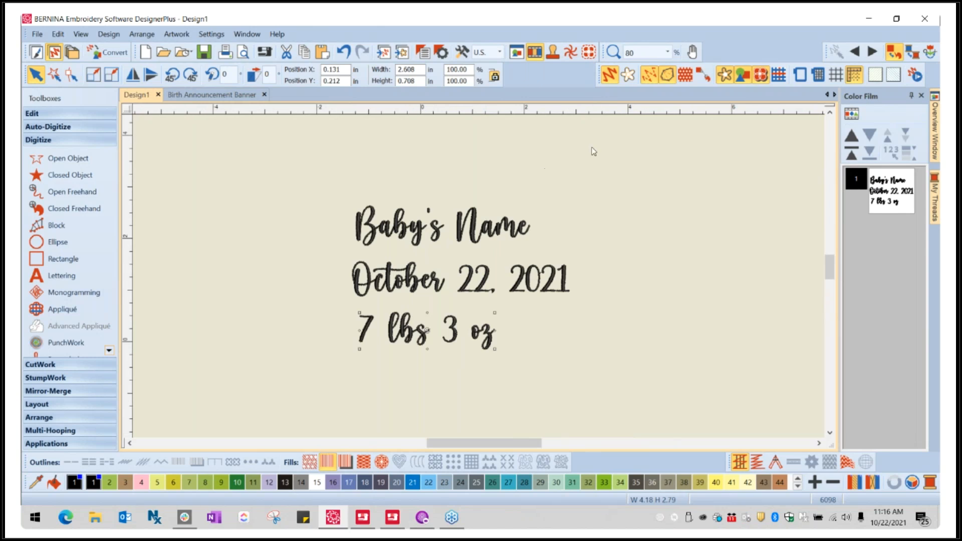
left_click(842, 75)
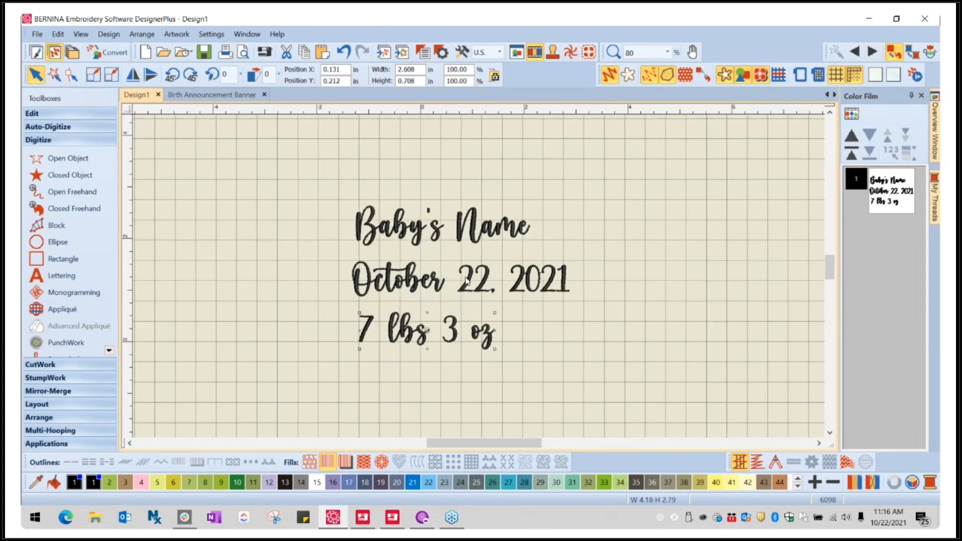
- Move "Baby's Name" and "7 lbs 3 oz" sideways so both are roughly centred on the date line
left_click(466, 280)
scroll(416, 273, "up", 1)
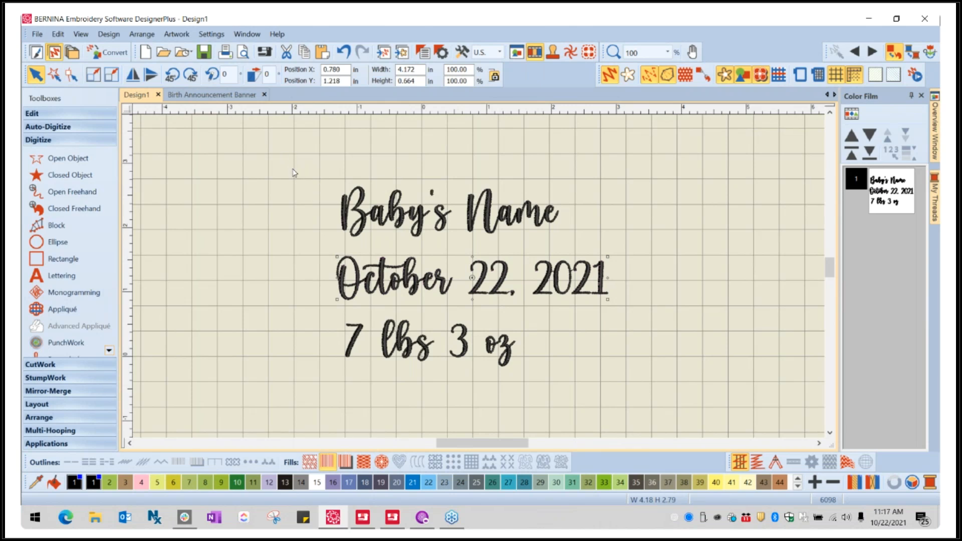
left_click_drag(308, 167, 409, 223)
left_click(532, 292)
left_click(500, 287)
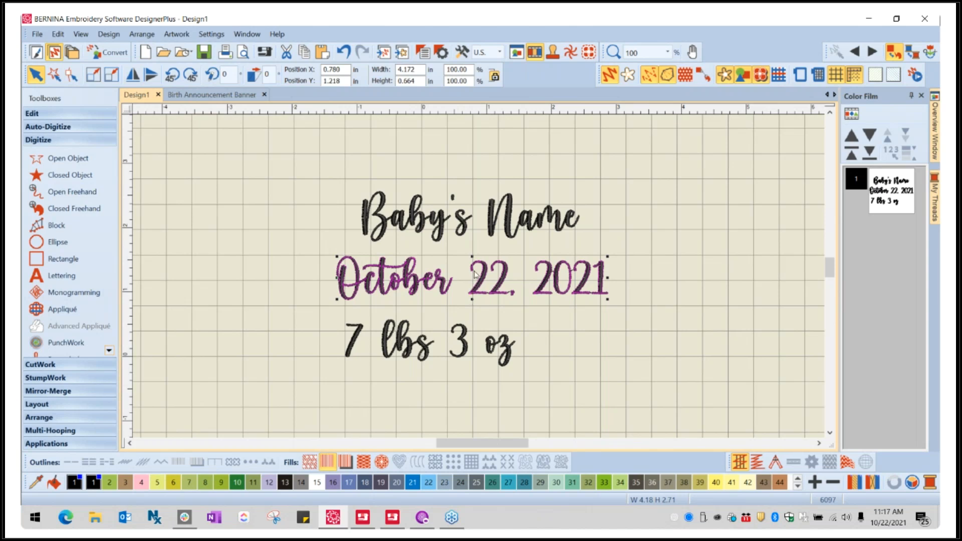
left_click(464, 228)
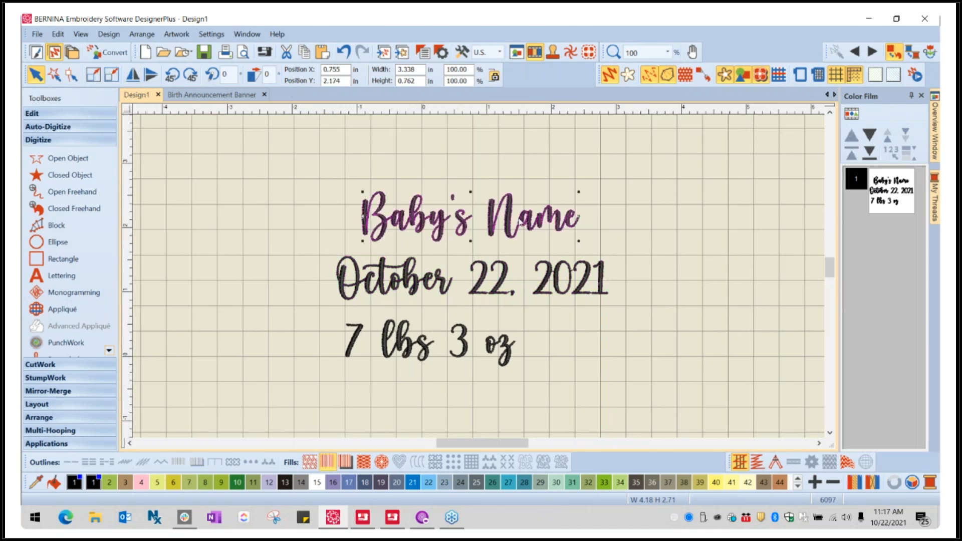
left_click_drag(516, 220, 517, 221)
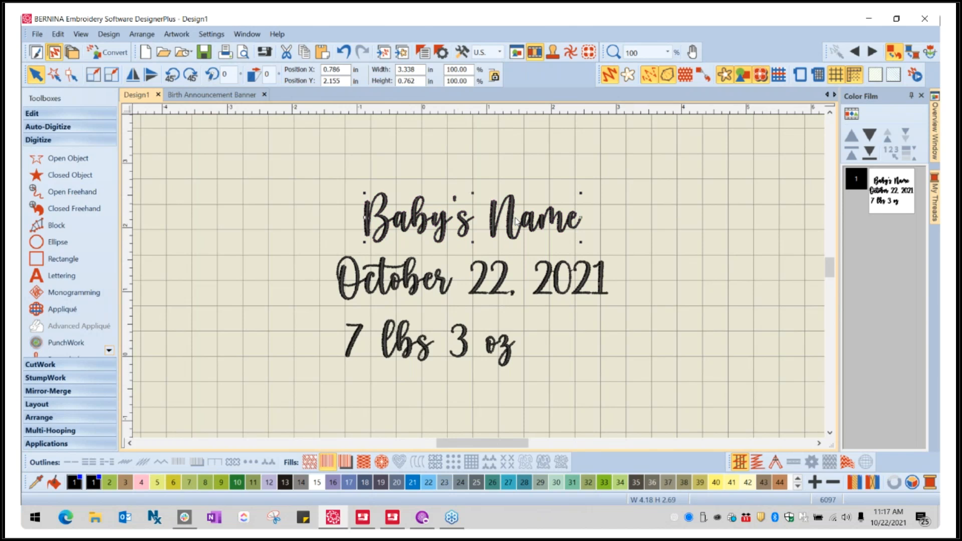
left_click(403, 342)
left_click_drag(402, 342, 448, 342)
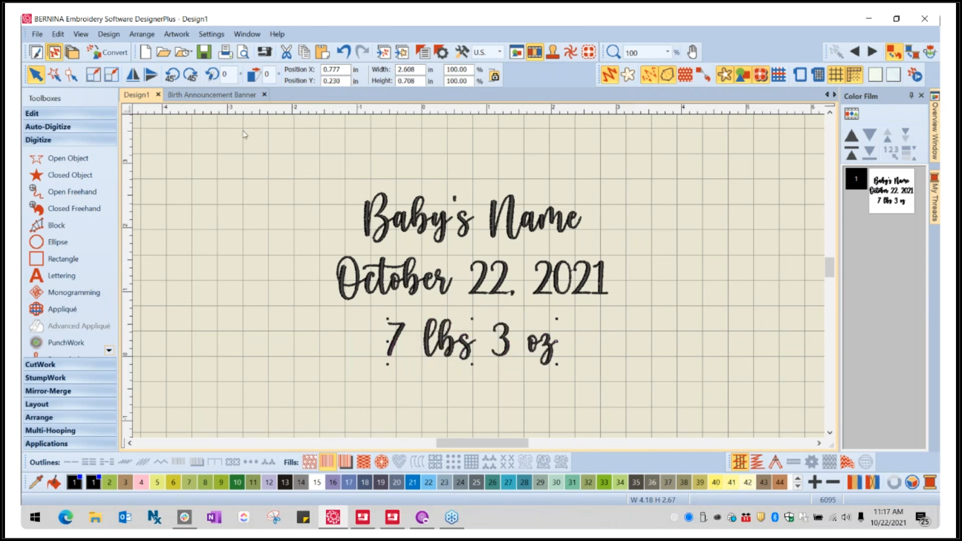
- Select all three lettering lines and align their centers vertically
left_click_drag(288, 172, 642, 404)
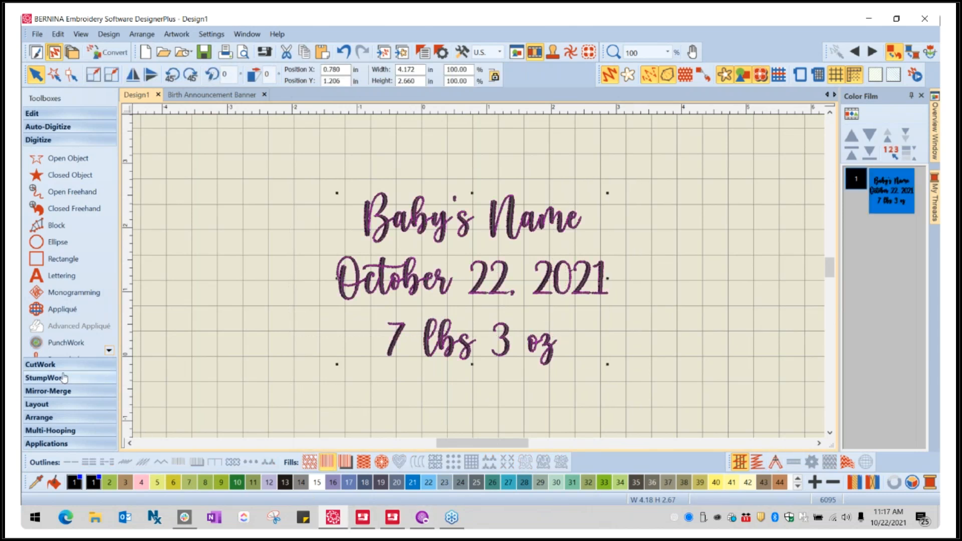
left_click(44, 417)
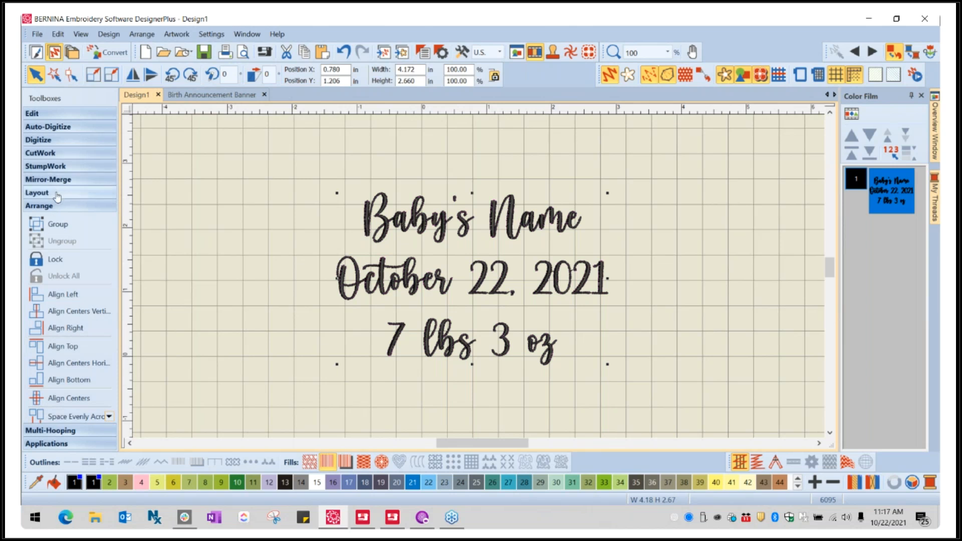
left_click(76, 311)
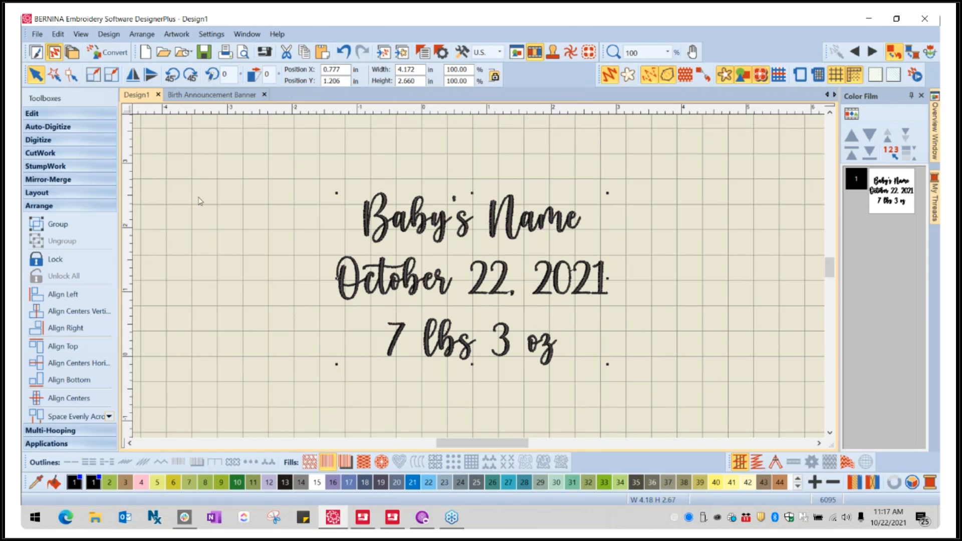
left_click(696, 184)
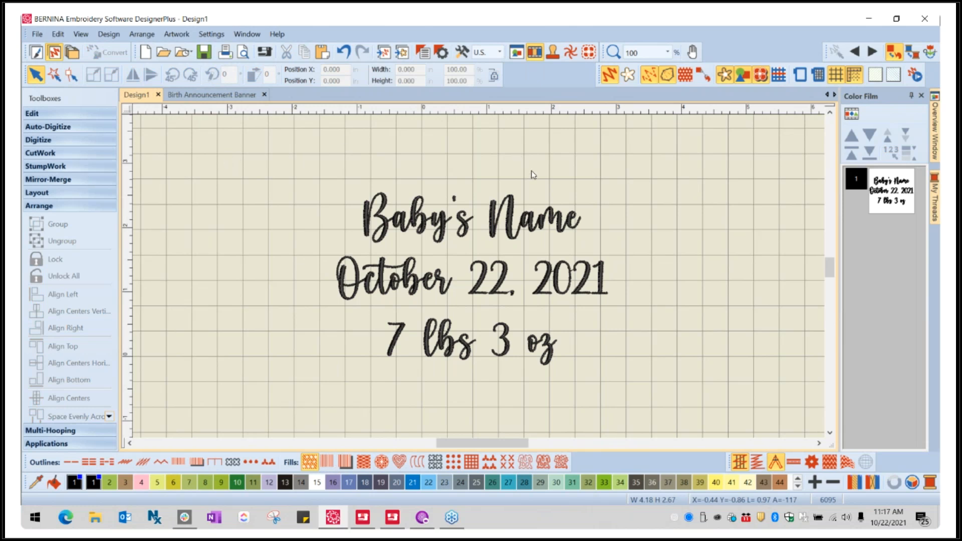
- Widen the line spacing by nudging "Baby's Name" slightly up and "7 lbs 3 oz" slightly down
left_click(491, 226)
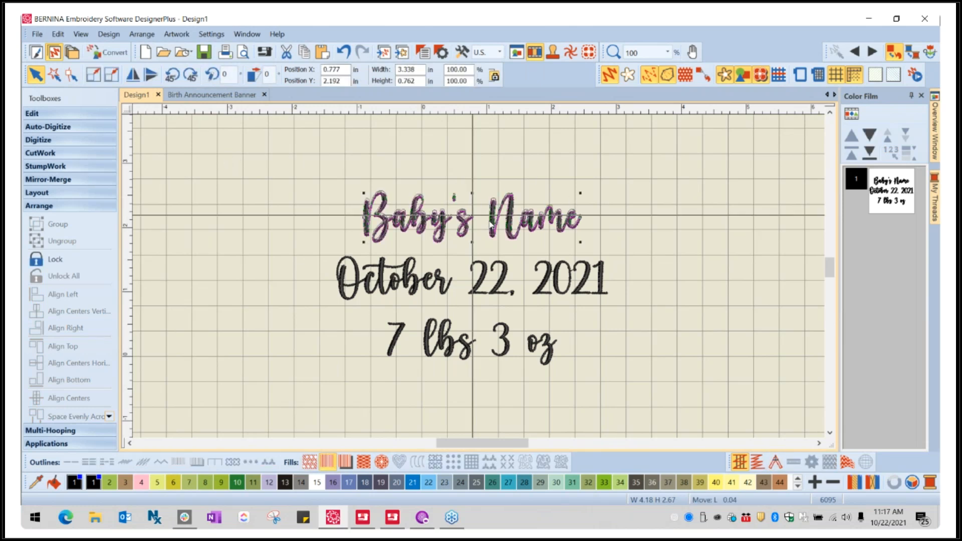
left_click(472, 343)
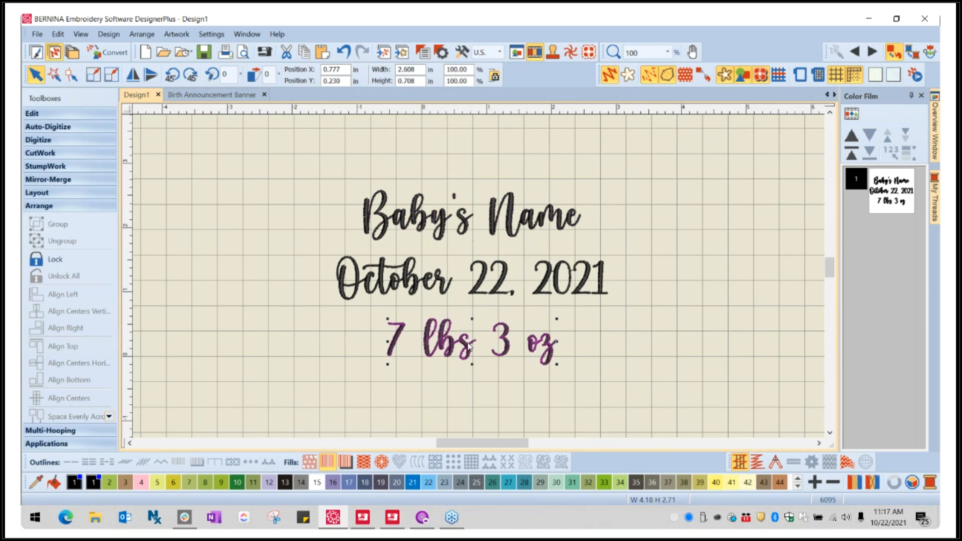
left_click(501, 223)
left_click_drag(501, 222, 502, 220)
left_click(715, 287)
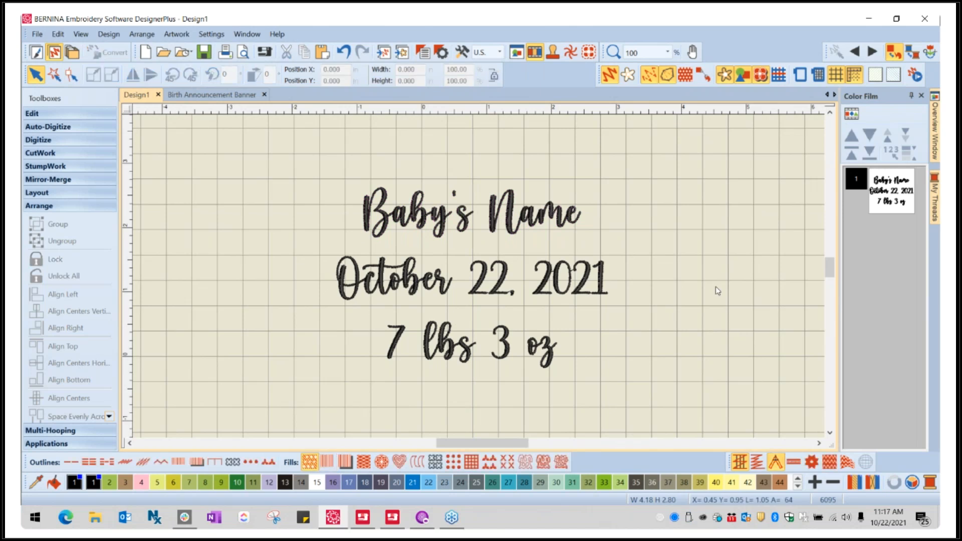
- Hide the grid in the design area
scroll(484, 279, "down", 2)
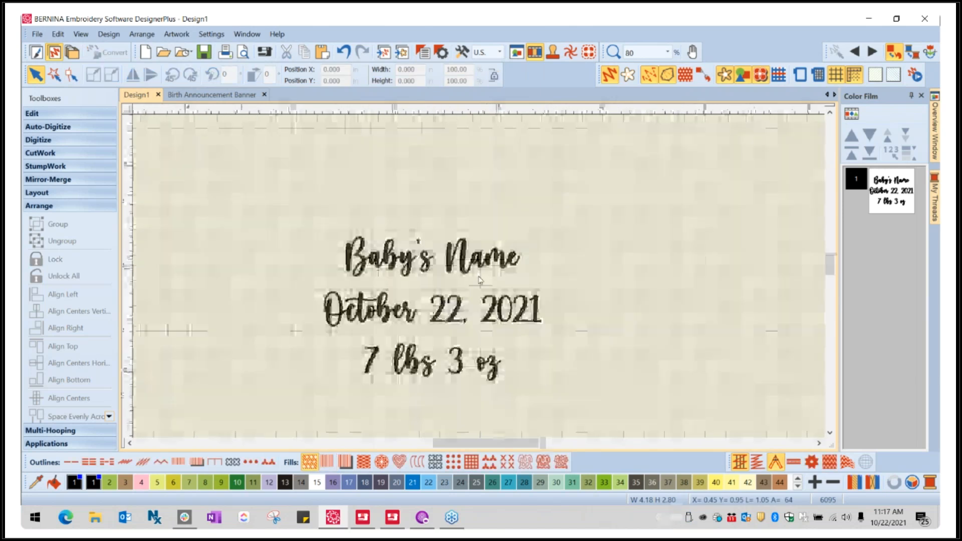
scroll(483, 244, "down", 1)
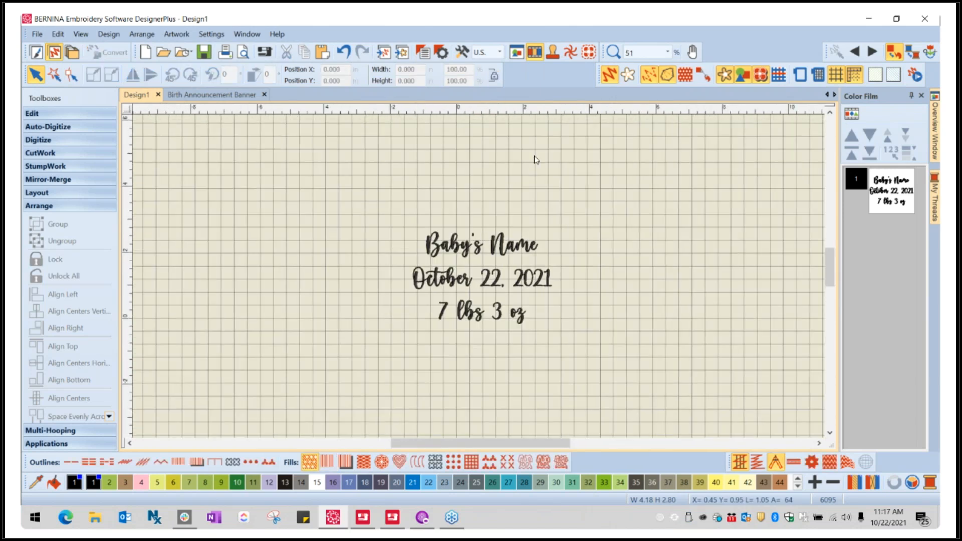
left_click(840, 75)
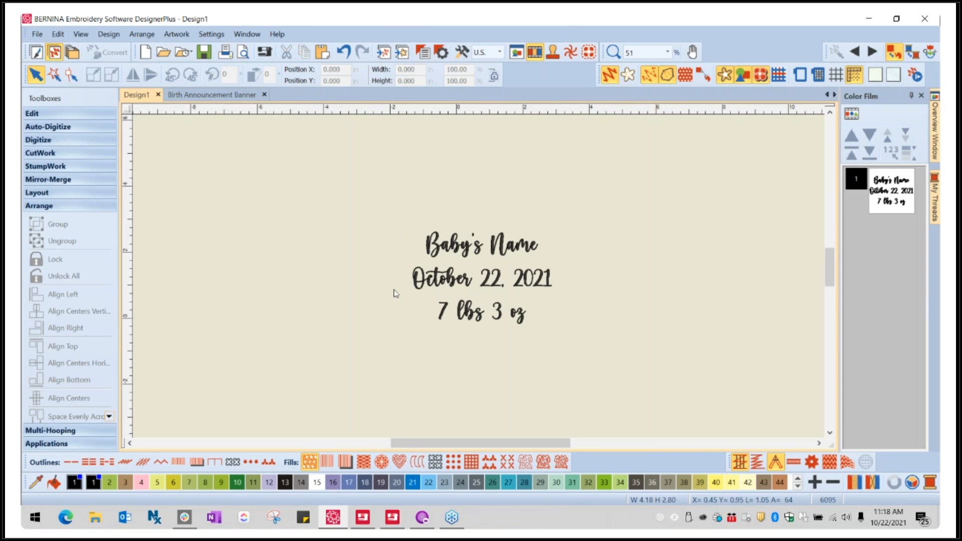
- Insert the embroidery file 82022-14.art from the webinar design files folder into the current design
left_click(35, 35)
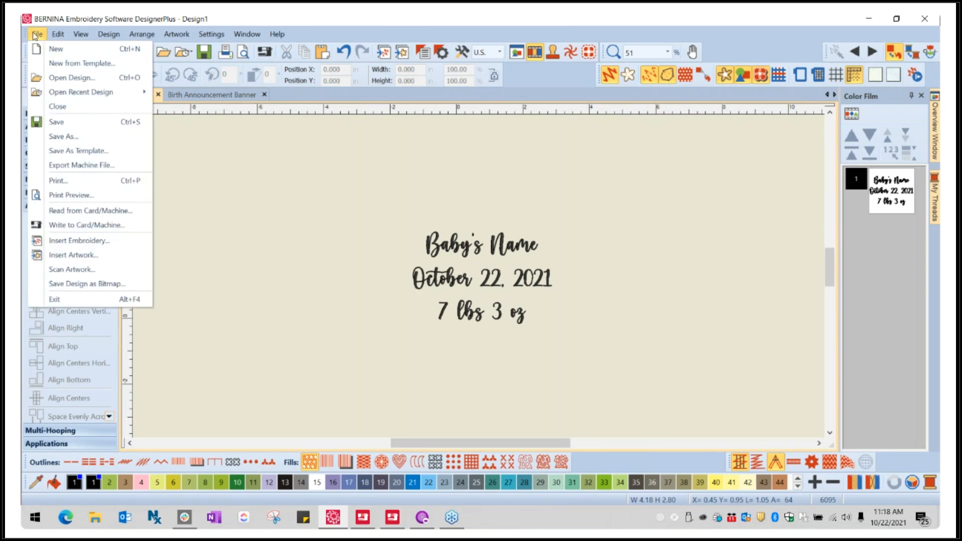
left_click(102, 245)
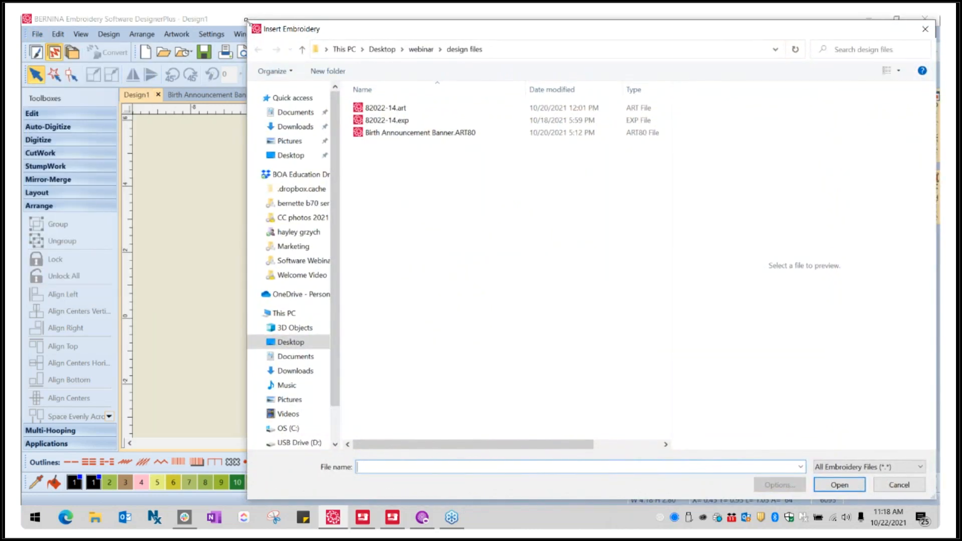
left_click_drag(249, 20, 336, 100)
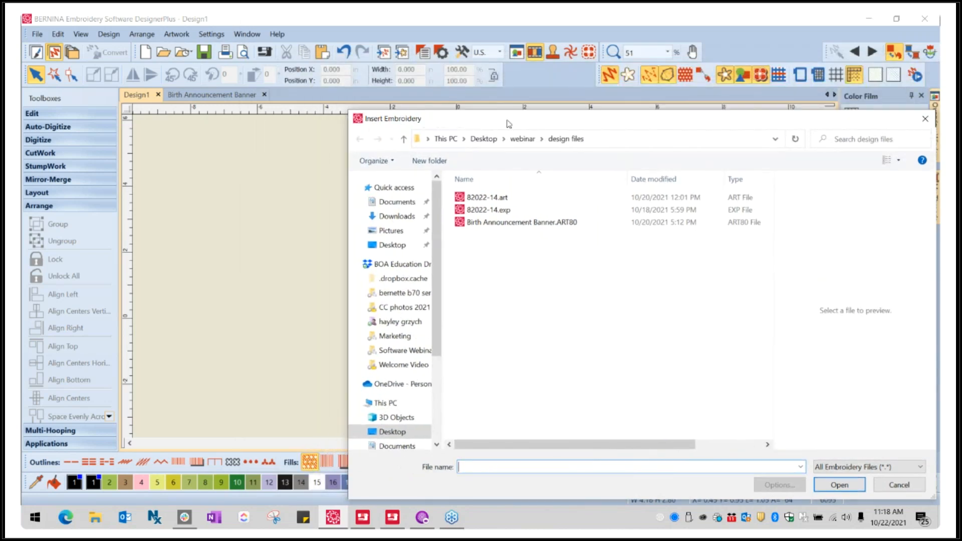
left_click_drag(505, 118, 347, 65)
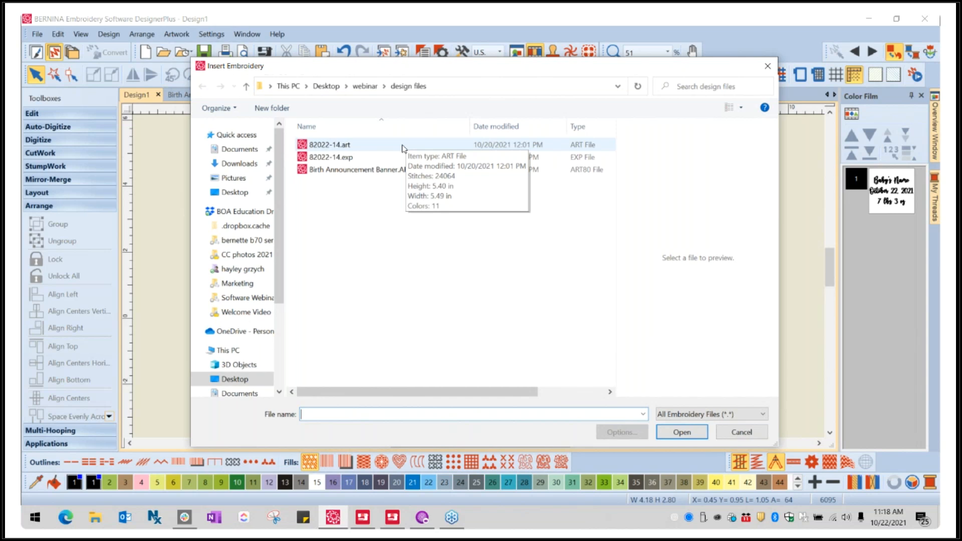
left_click(365, 158)
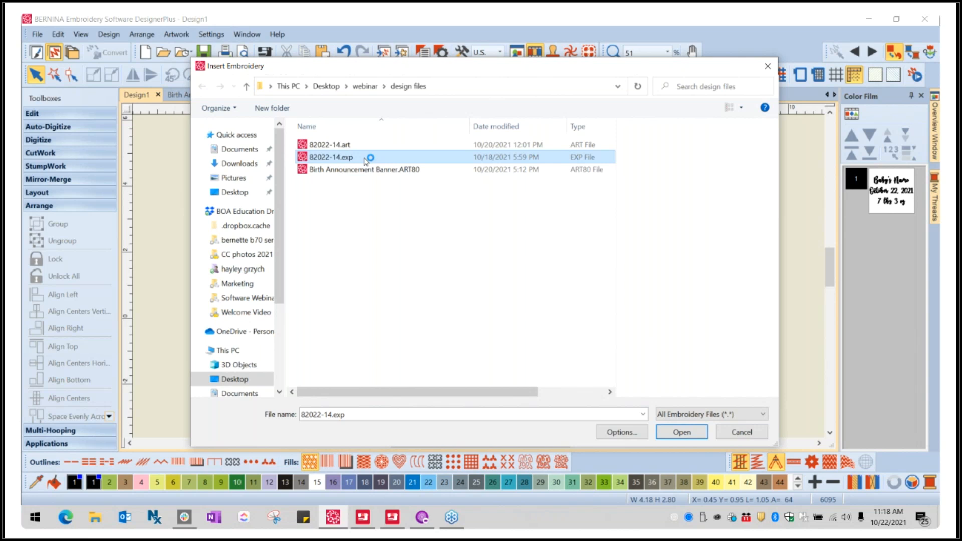
left_click(364, 147)
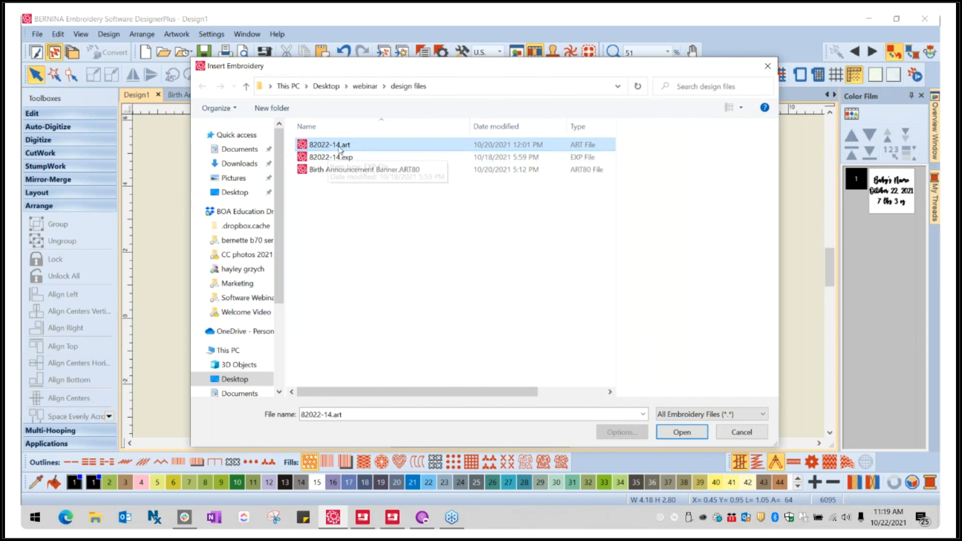
mouse_move(339, 149)
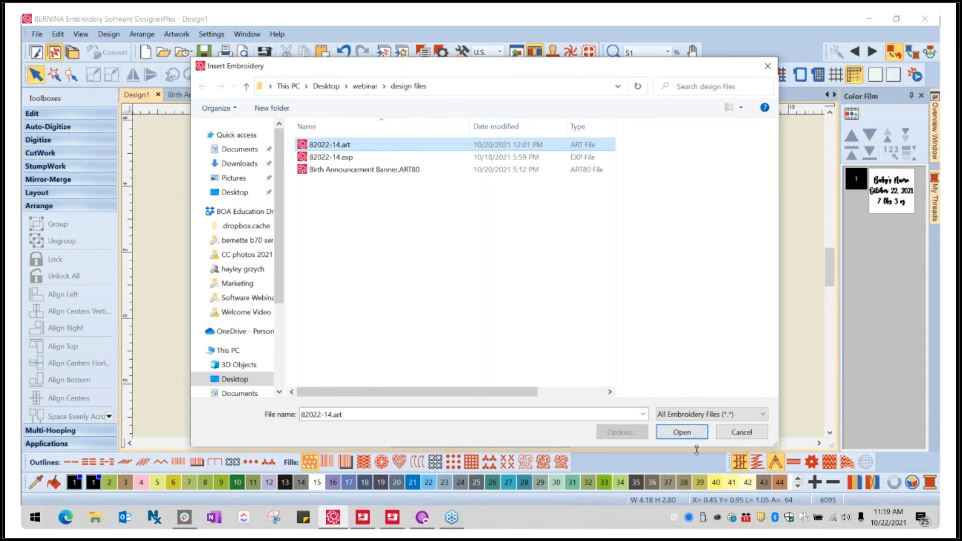
left_click(687, 433)
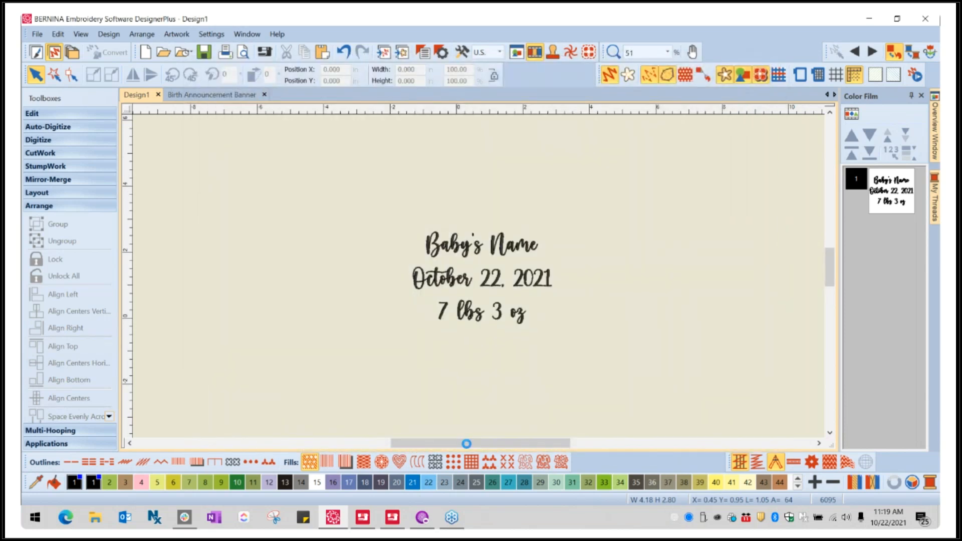
left_click_drag(542, 333, 492, 216)
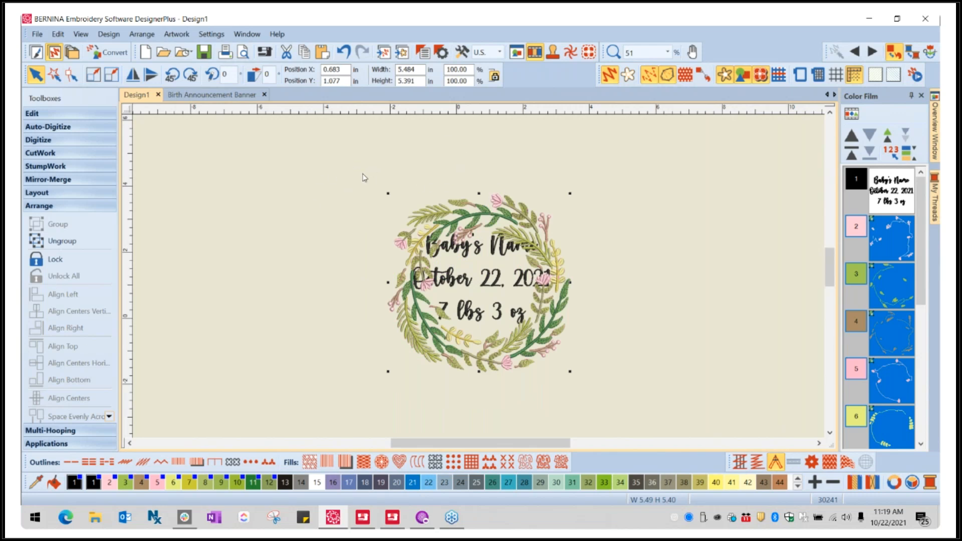
left_click_drag(337, 162, 390, 215)
left_click_drag(470, 256, 612, 397)
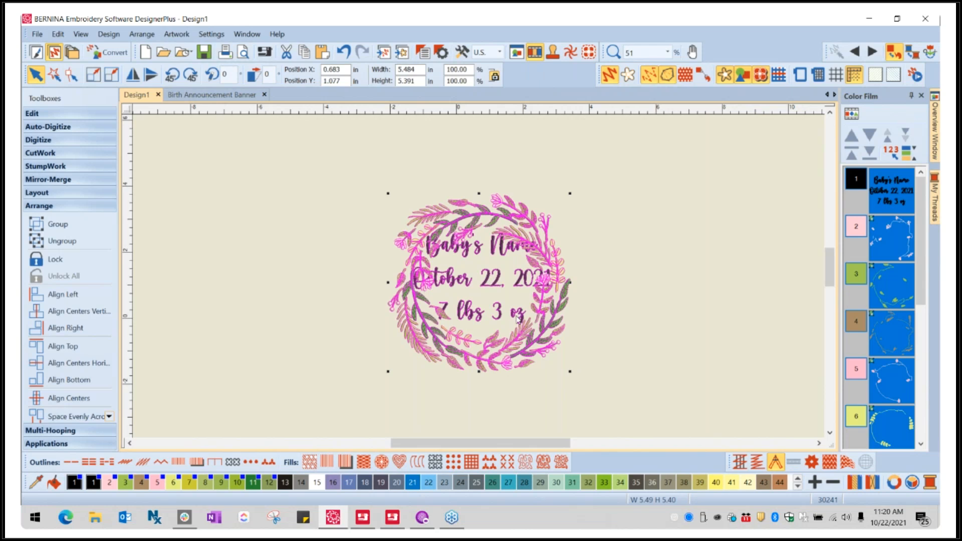
left_click(624, 293)
- Select the name, date and weight lettering lines together and group them into one object
left_click(470, 257)
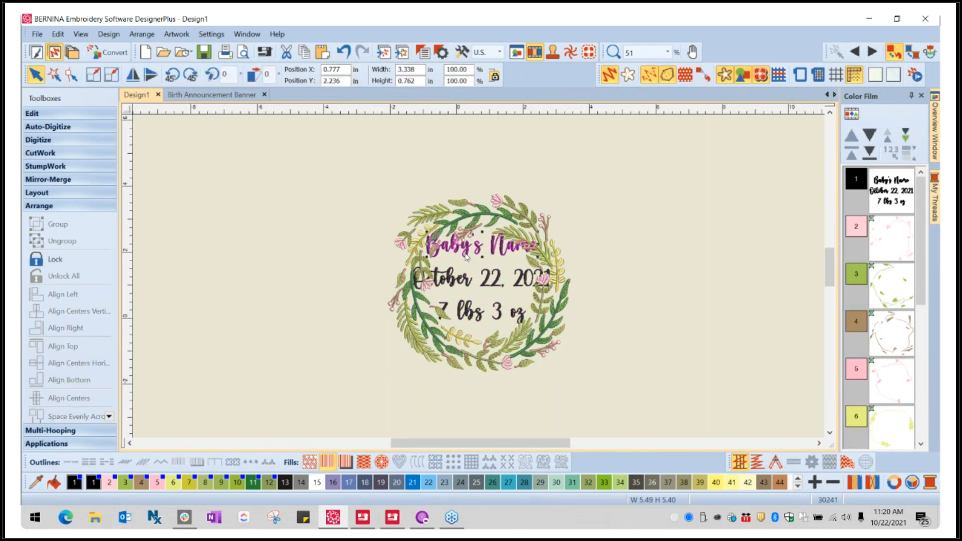
left_click(465, 282, "ctrl")
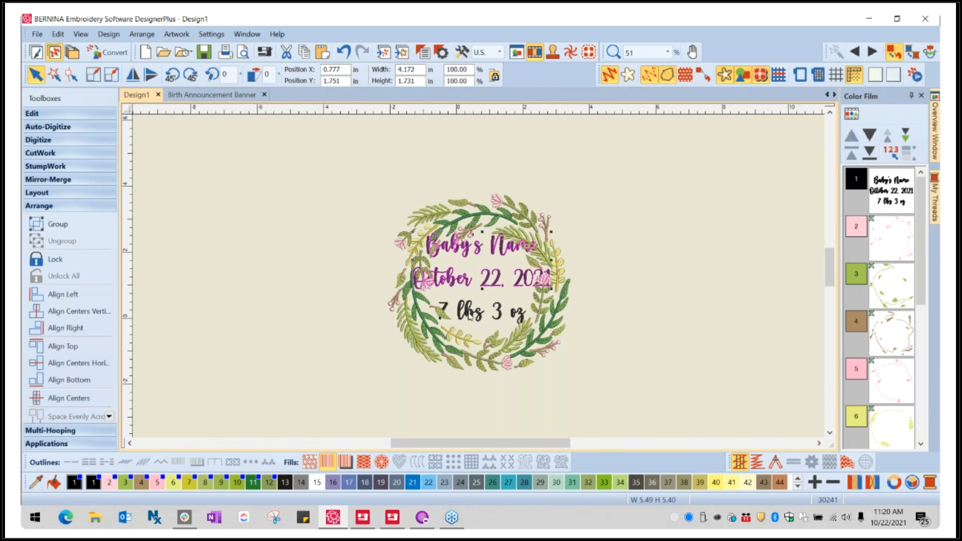
left_click(468, 314, "ctrl")
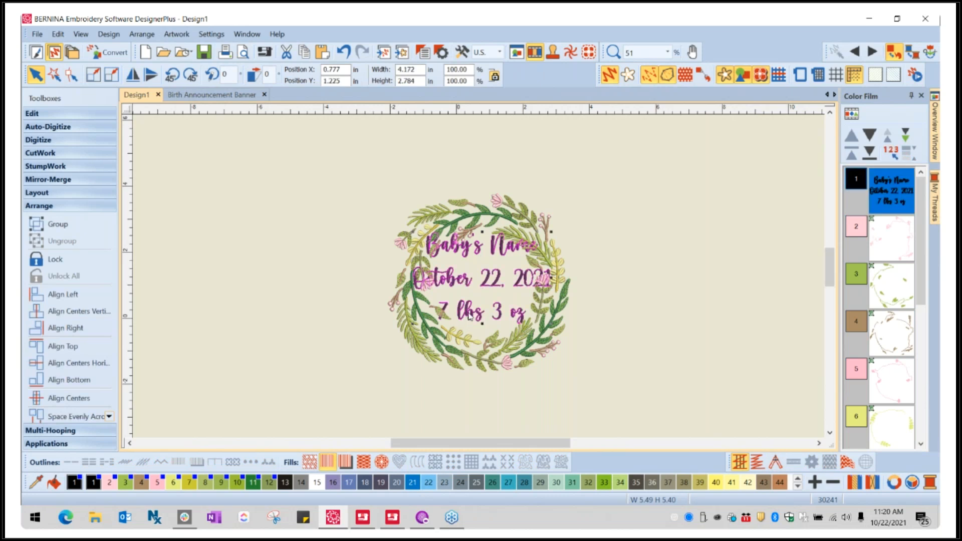
left_click(70, 229)
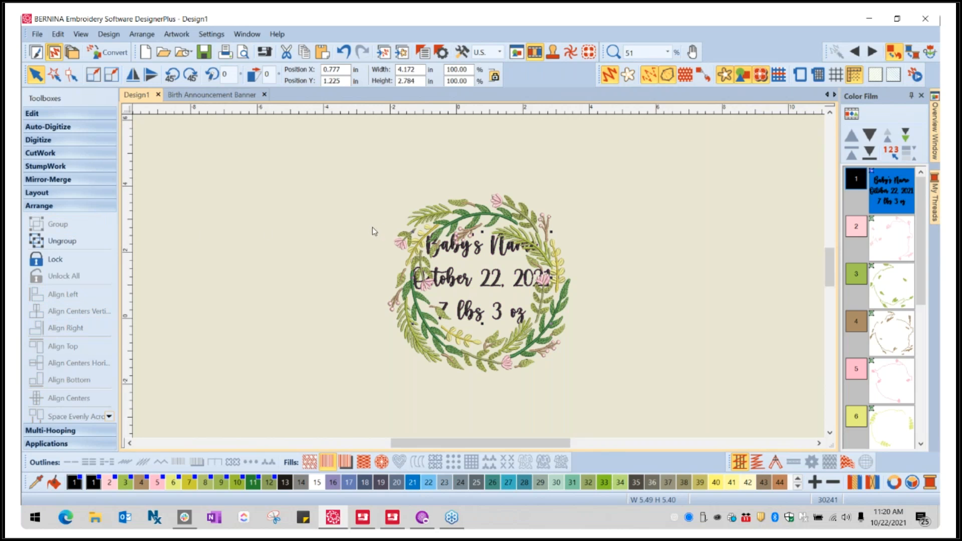
left_click(670, 399)
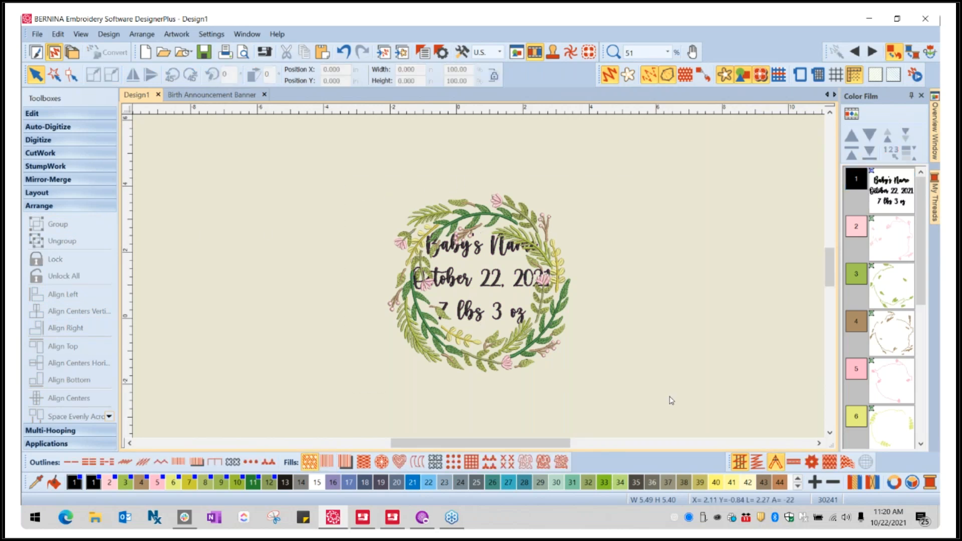
- Align the grouped lettering and the wreath on their vertical and horizontal centers
key("ctrl+a")
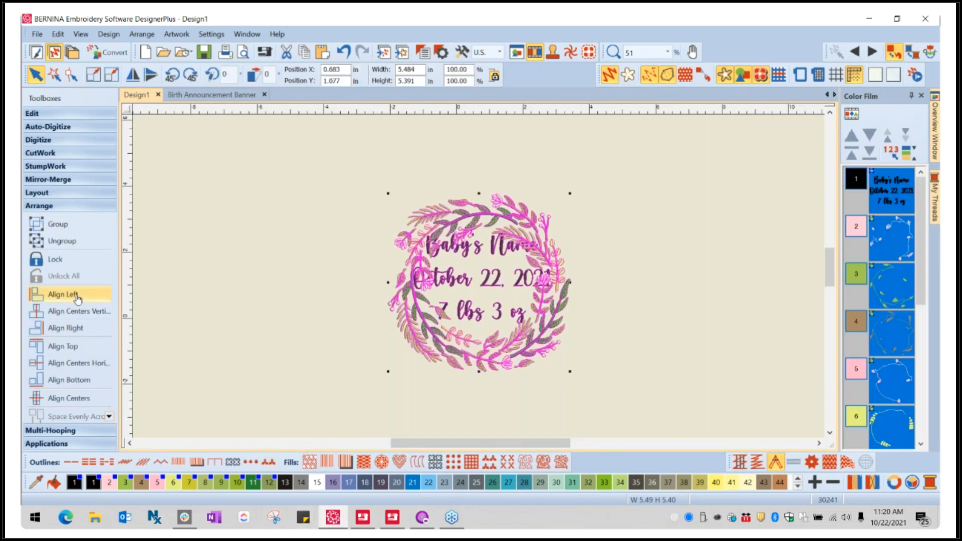
left_click(70, 316)
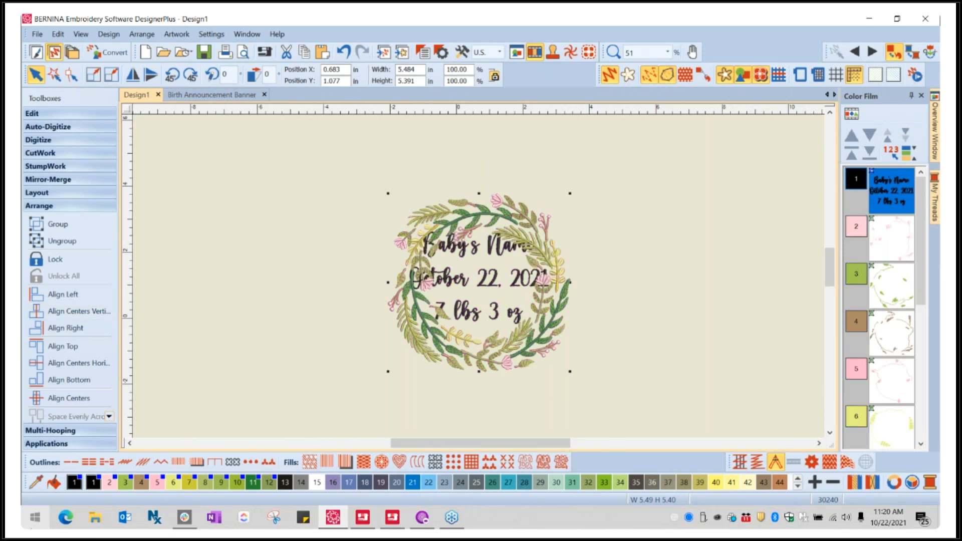
left_click(69, 368)
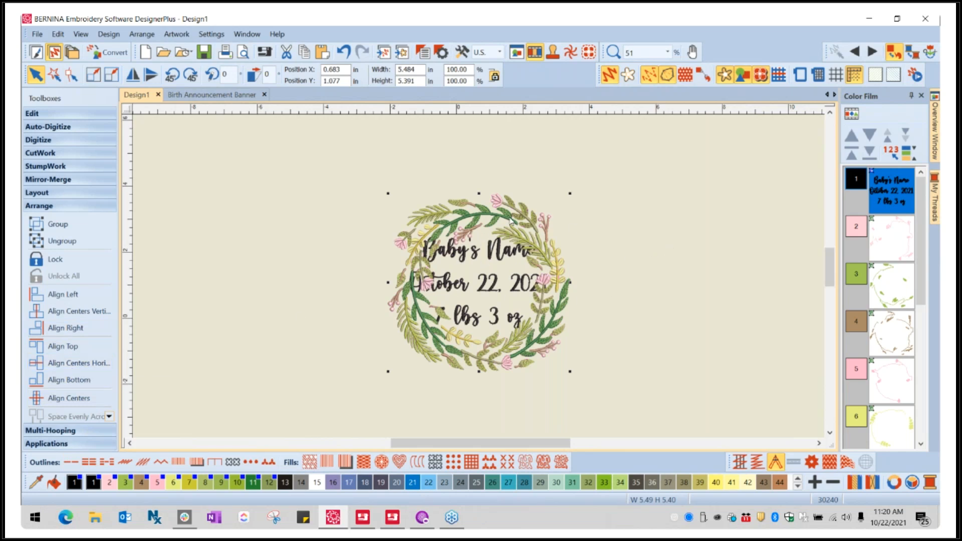
left_click(646, 268)
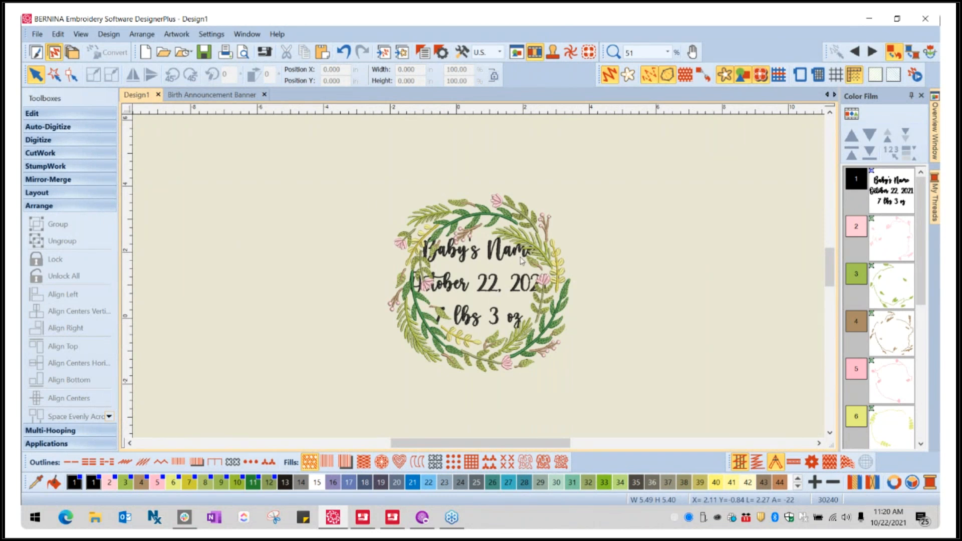
left_click(497, 221)
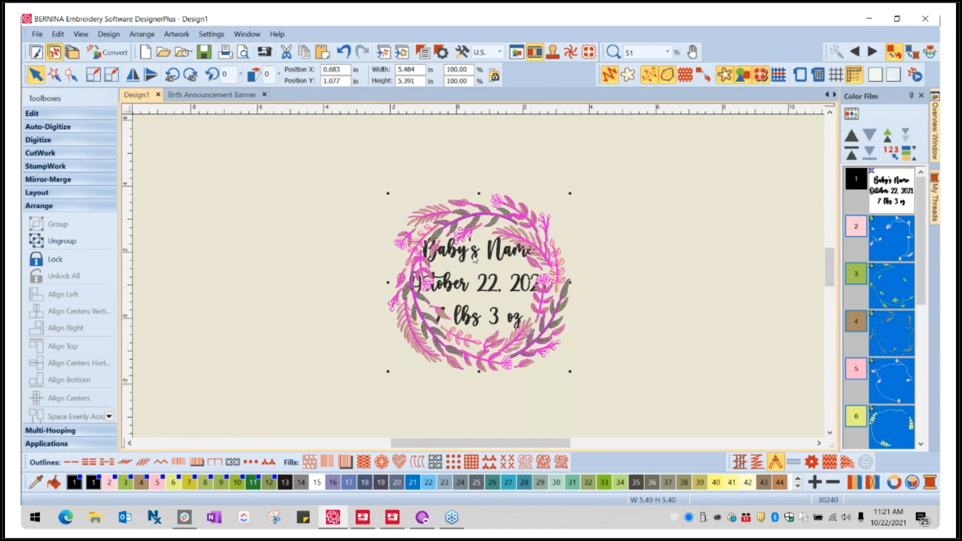
left_click(500, 255)
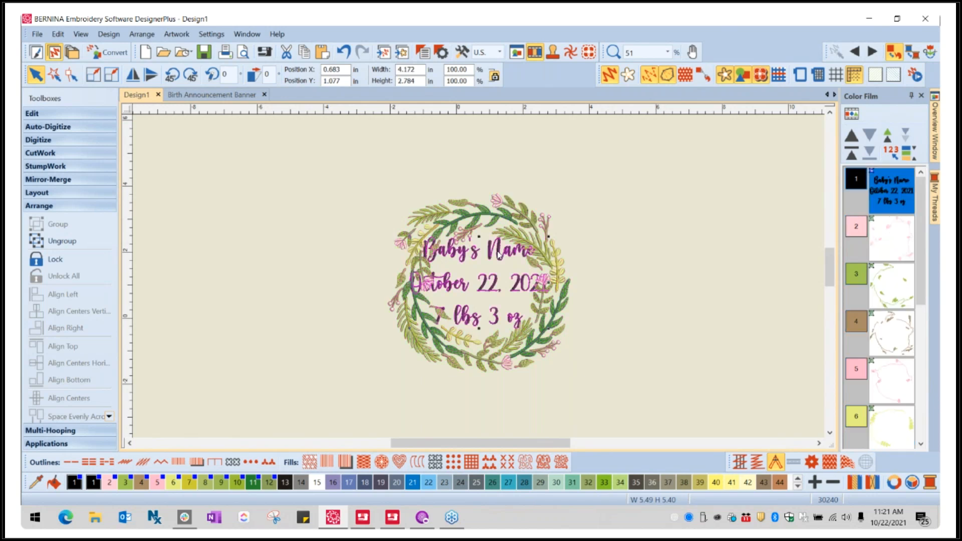
left_click(543, 238)
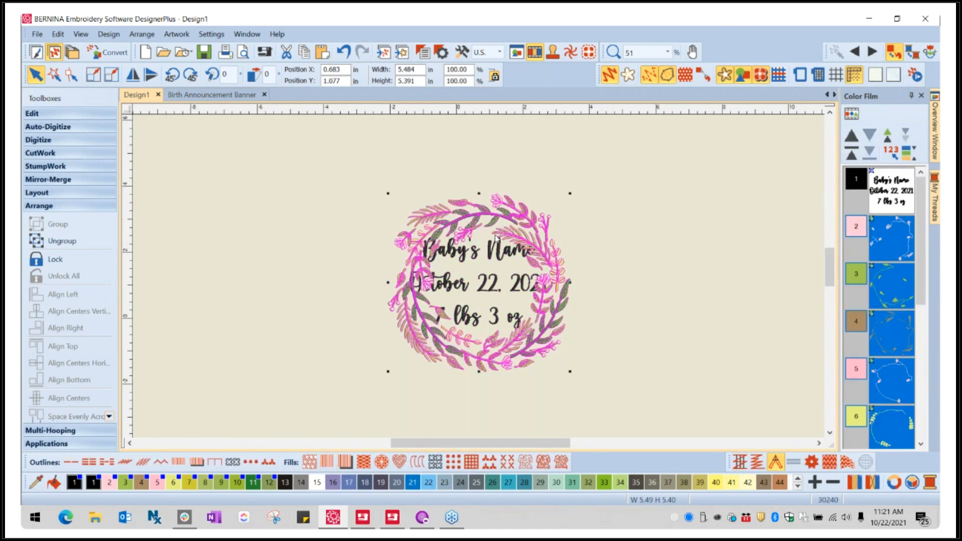
left_click(480, 237)
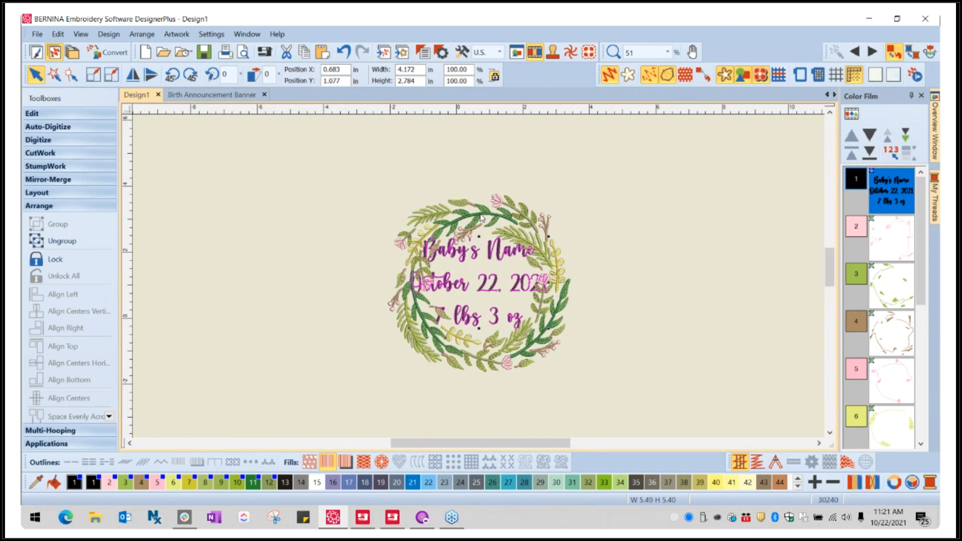
- Enlarge the wreath to a width of 8 inches, keeping its height in proportion
left_click(481, 216)
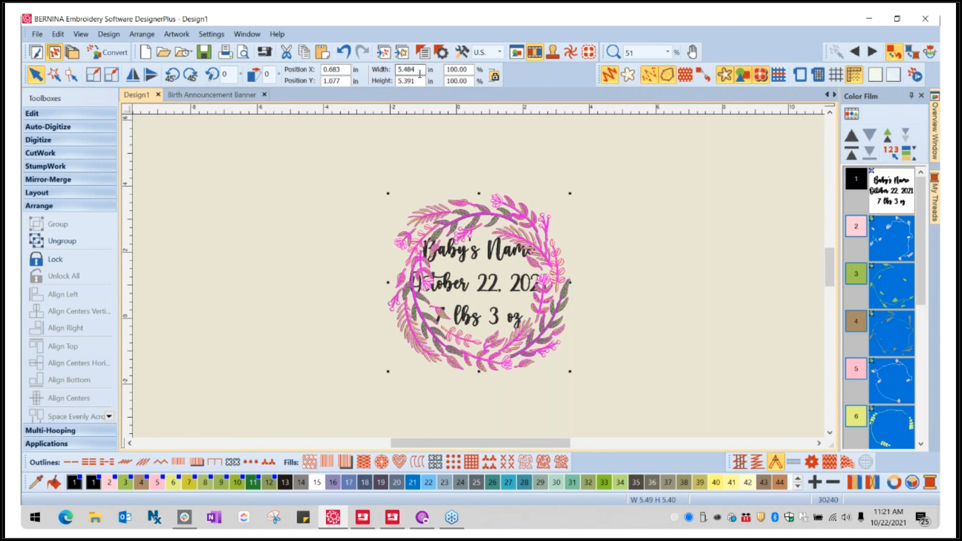
left_click(495, 76)
double_click(419, 70)
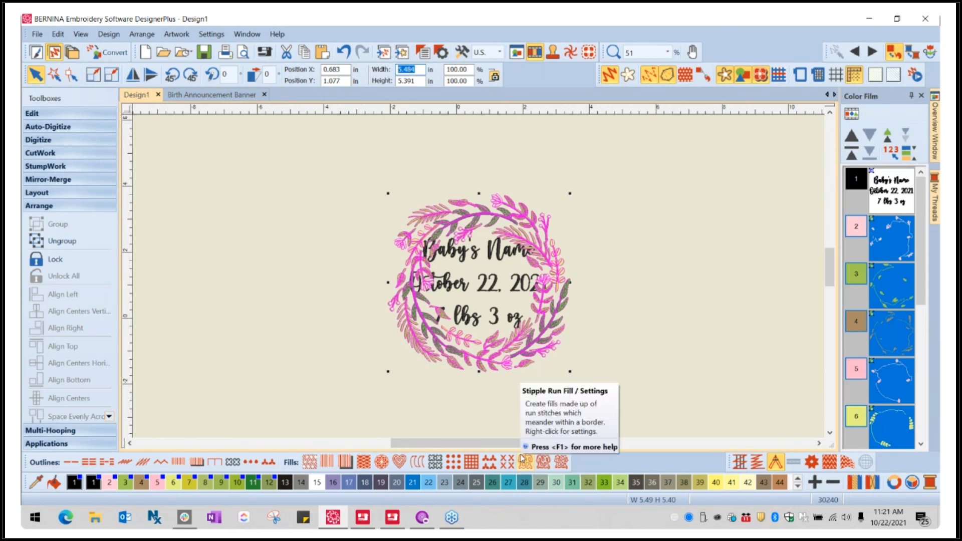
type("8")
key("Return")
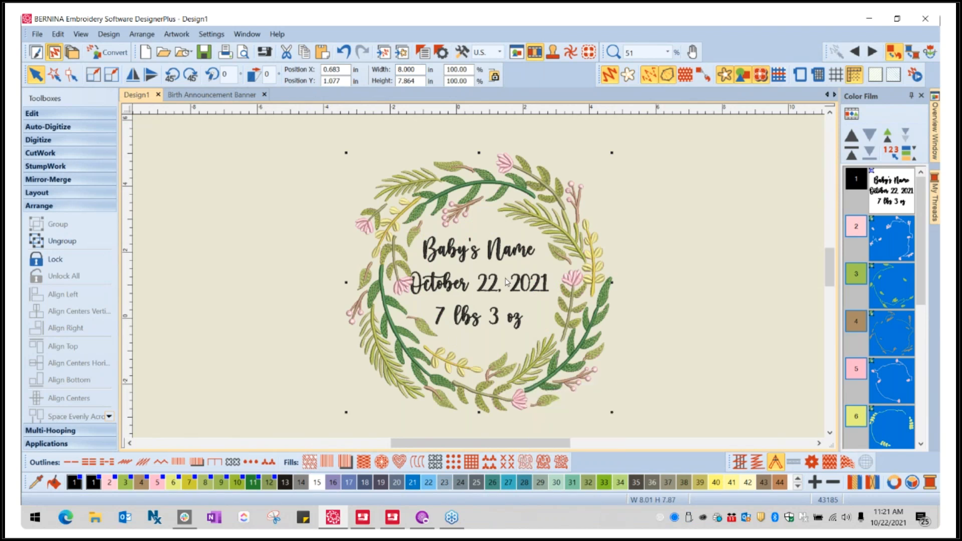
- Move the grouped lettering slightly right and down inside the wreath, to about X 0.85, Y 0.97 inches
left_click(493, 289)
left_click_drag(494, 289, 499, 293)
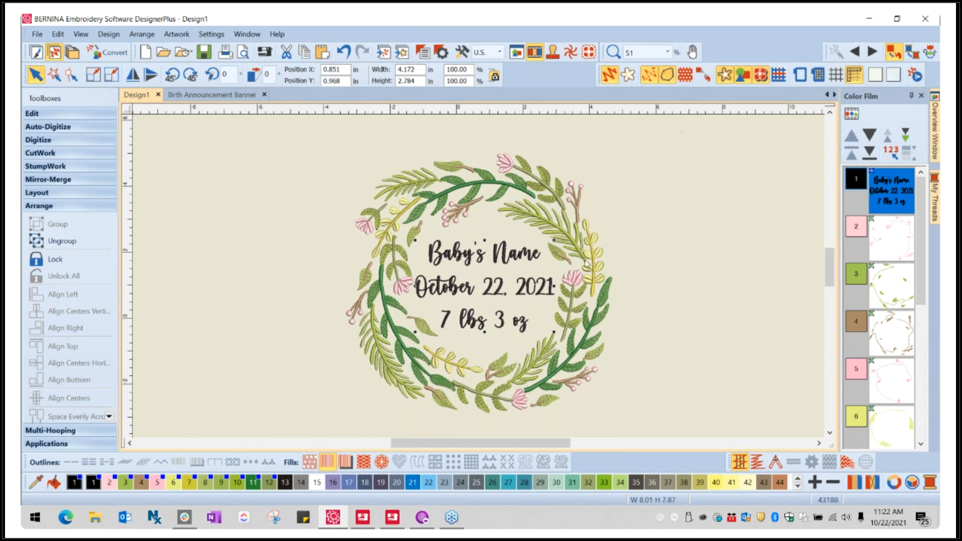
scroll(494, 282, "up", 1)
scroll(479, 279, "up", 1)
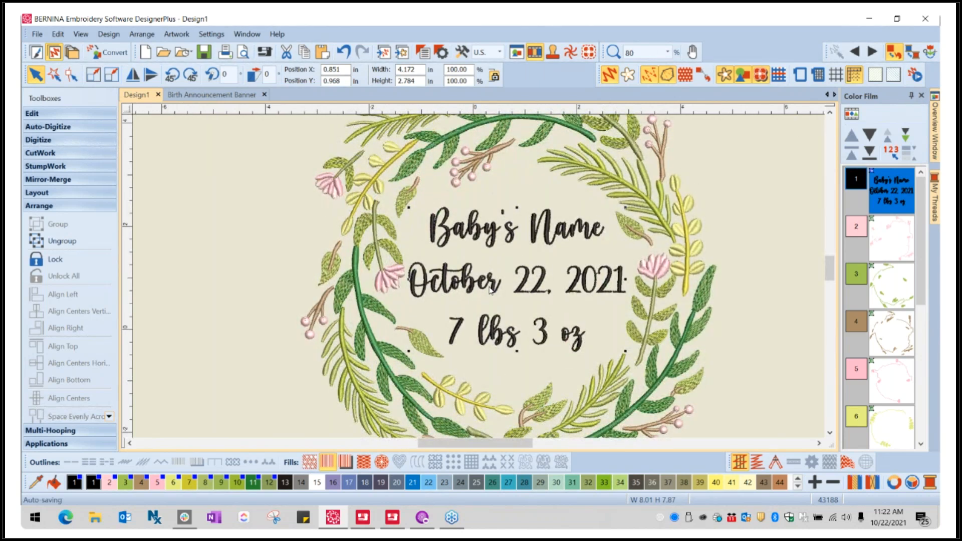
left_click(743, 278)
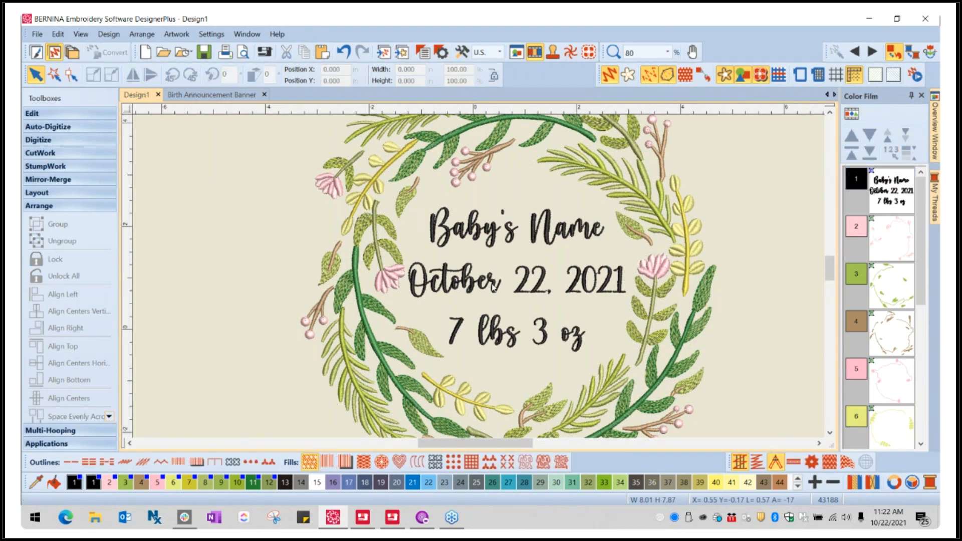
- Ungroup the lettering and lower the "October 22, 2021" line by about 0.1 inch
left_click(494, 287)
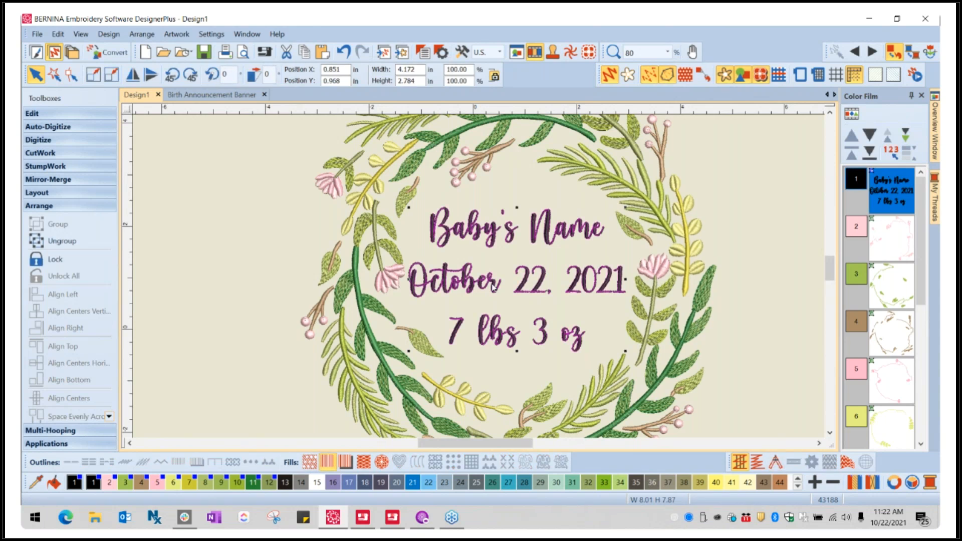
left_click(55, 241)
left_click(484, 288)
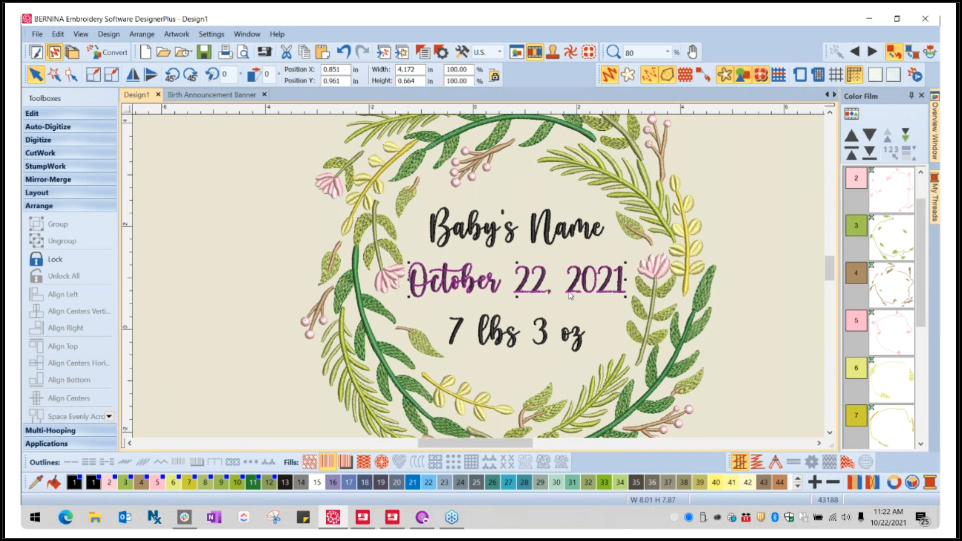
left_click_drag(540, 292, 542, 297)
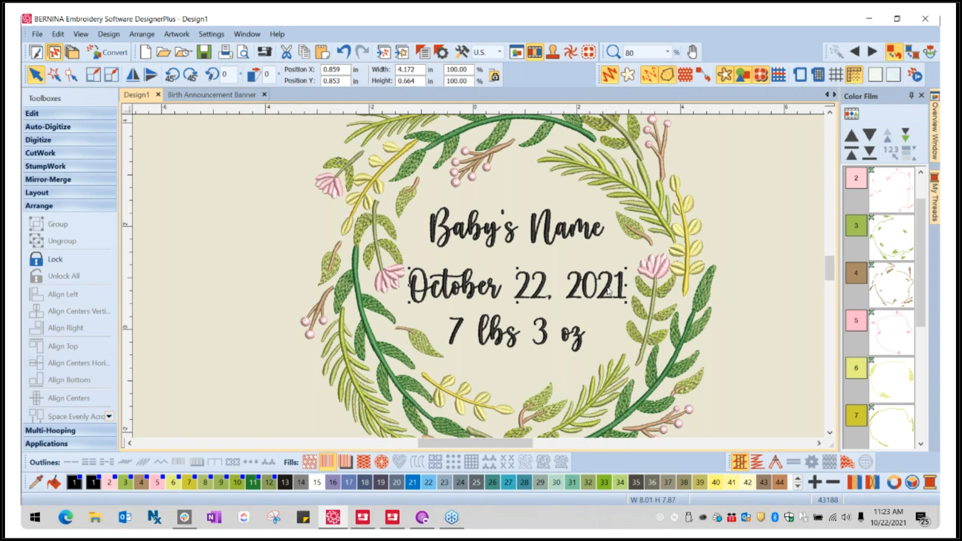
key("Right")
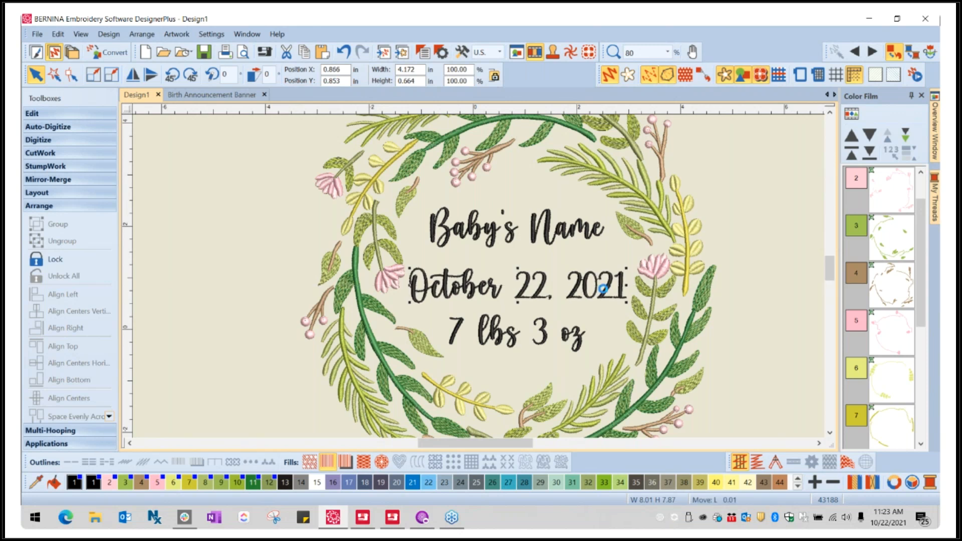
left_click(747, 284)
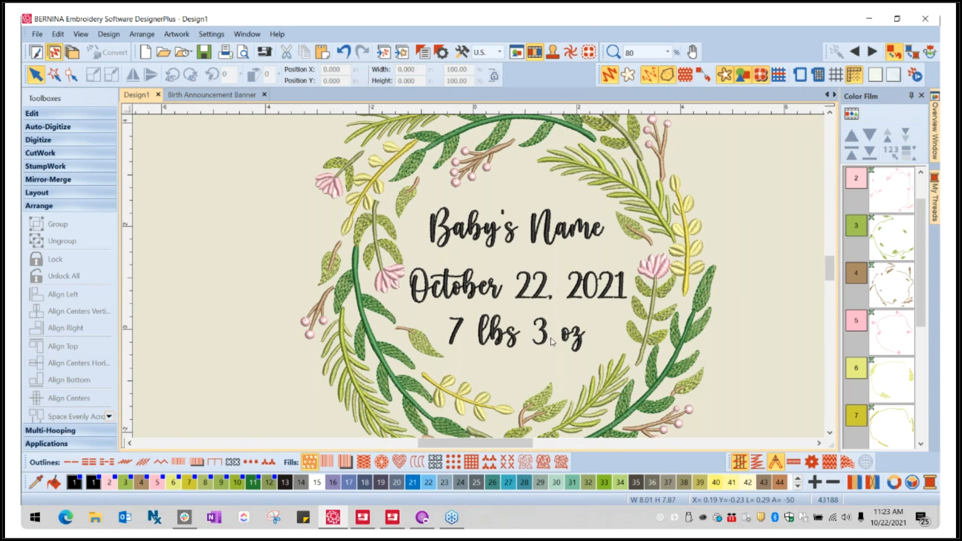
- Move the date line further down to about Y 0.6 inches, and shift "7 lbs 3 oz" down and right to about X 1.06, Y -0.28
left_click(529, 304)
left_click_drag(528, 304, 526, 310)
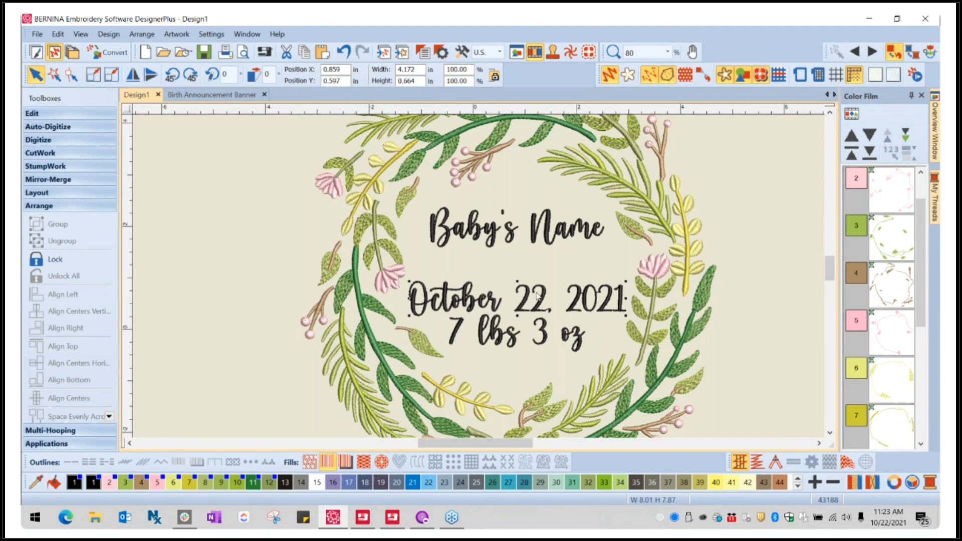
left_click(500, 343)
left_click_drag(500, 343, 513, 358)
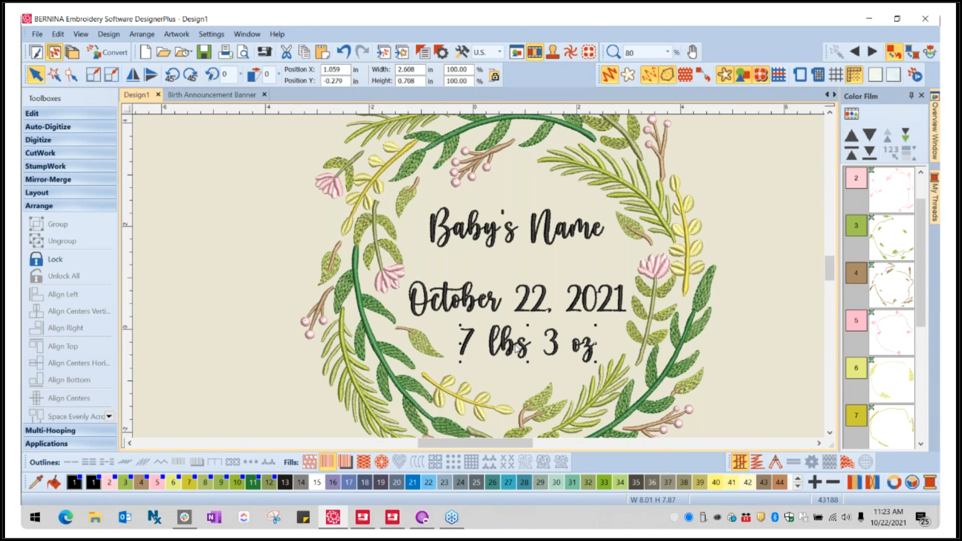
left_click(762, 280)
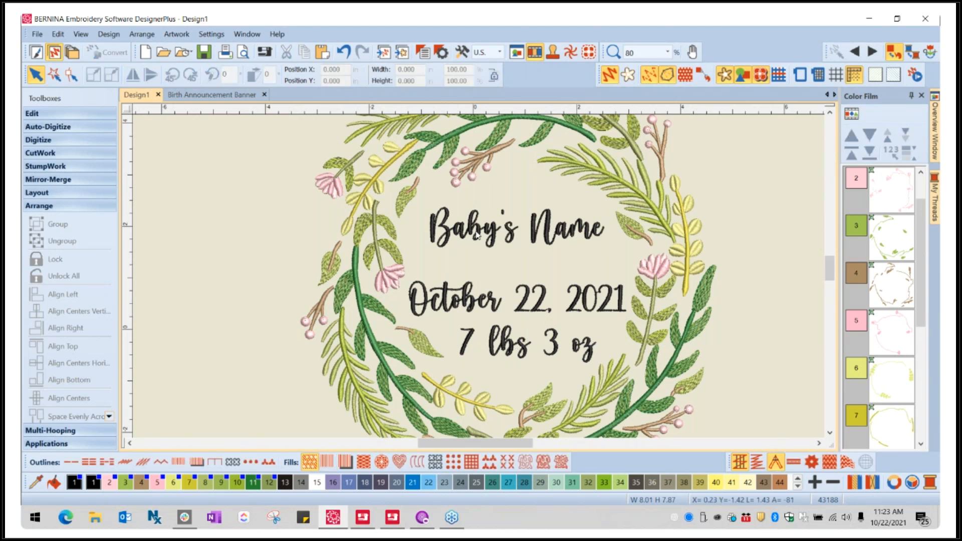
- Show the grid and move the "Baby's Name" line down about 0.17 inches toward the date
left_click(460, 238)
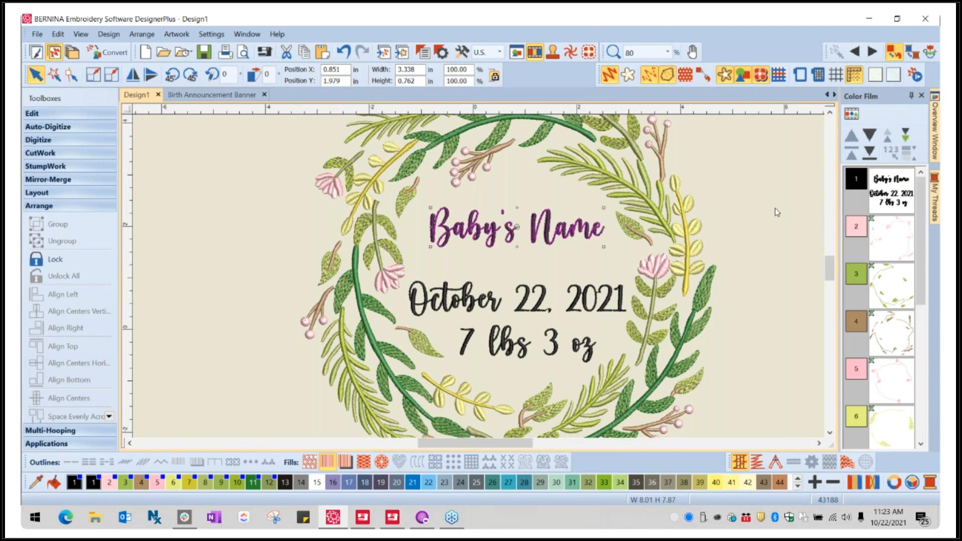
left_click(747, 190)
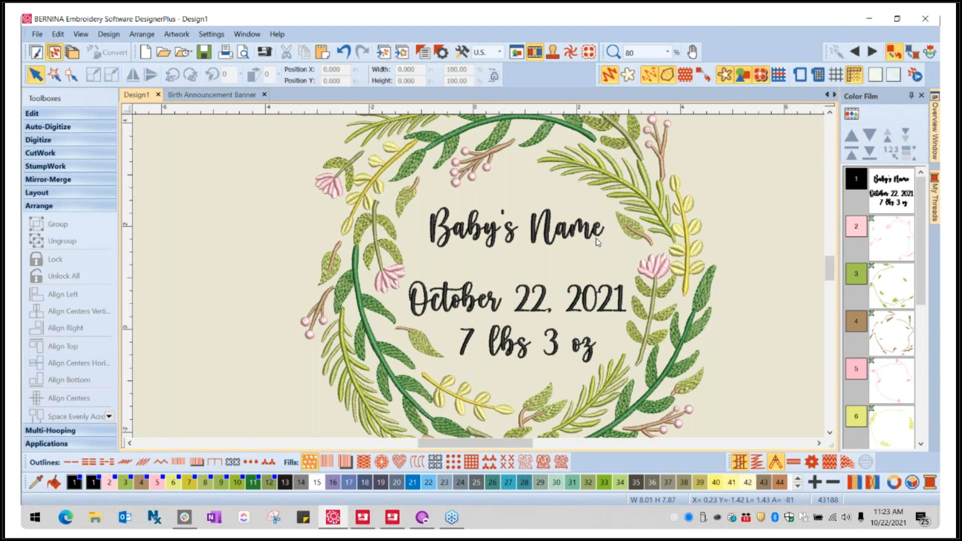
left_click(836, 75)
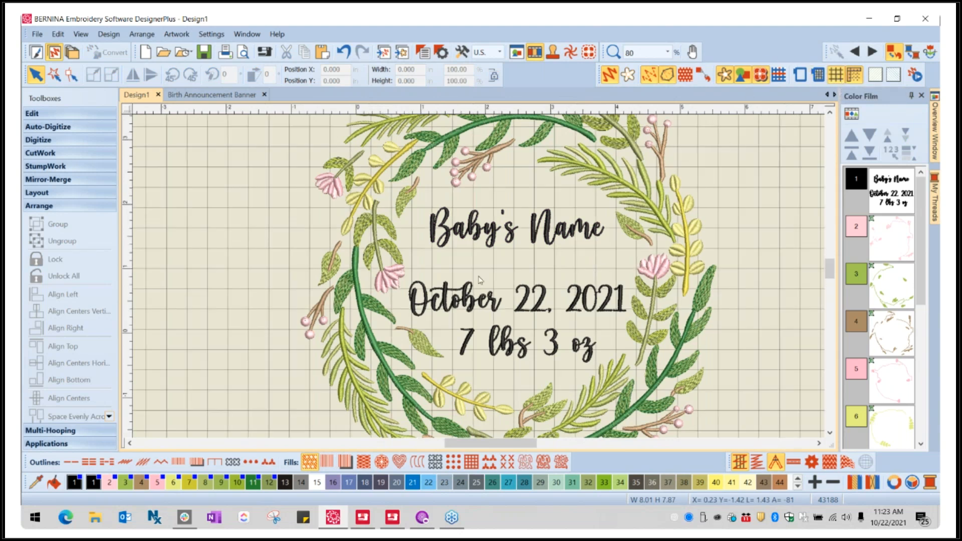
scroll(391, 215, "up", 1)
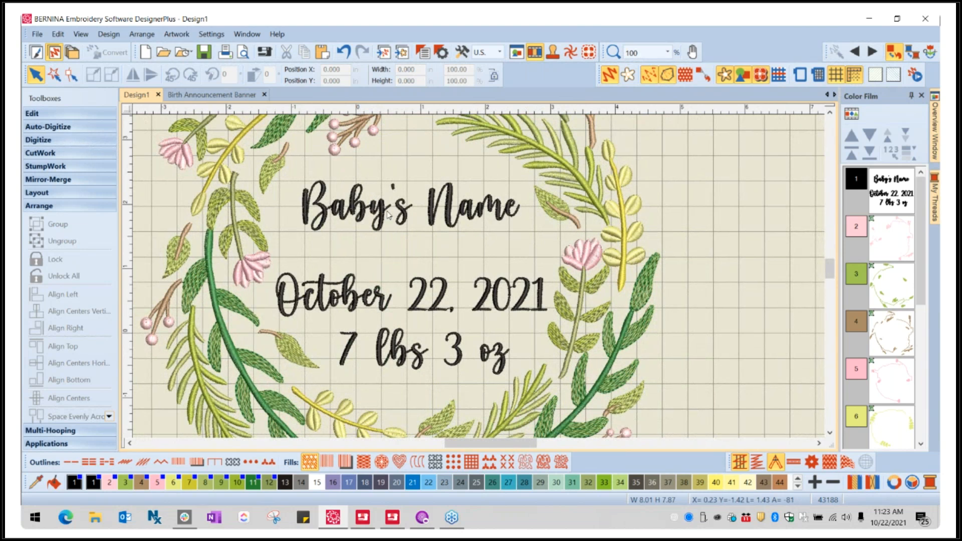
left_click(378, 216)
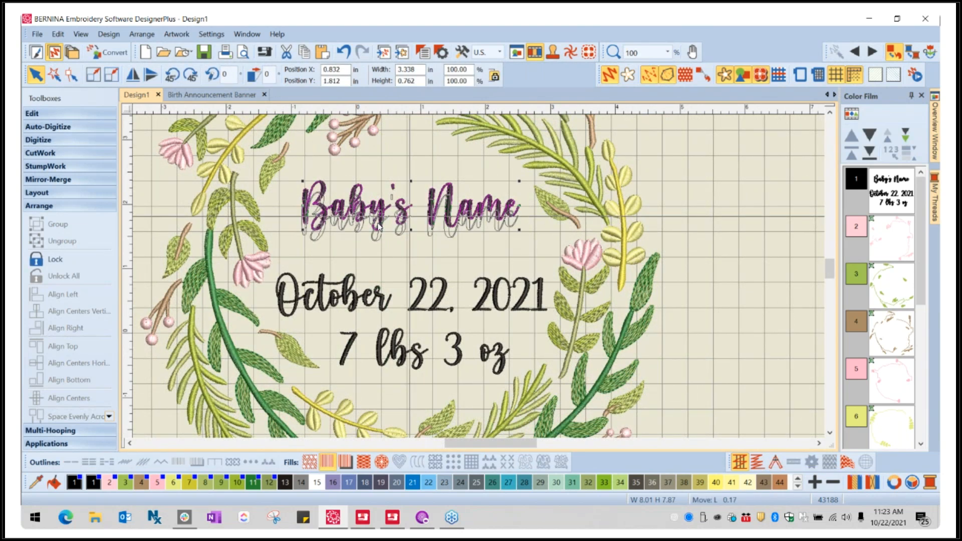
left_click_drag(378, 224, 376, 235)
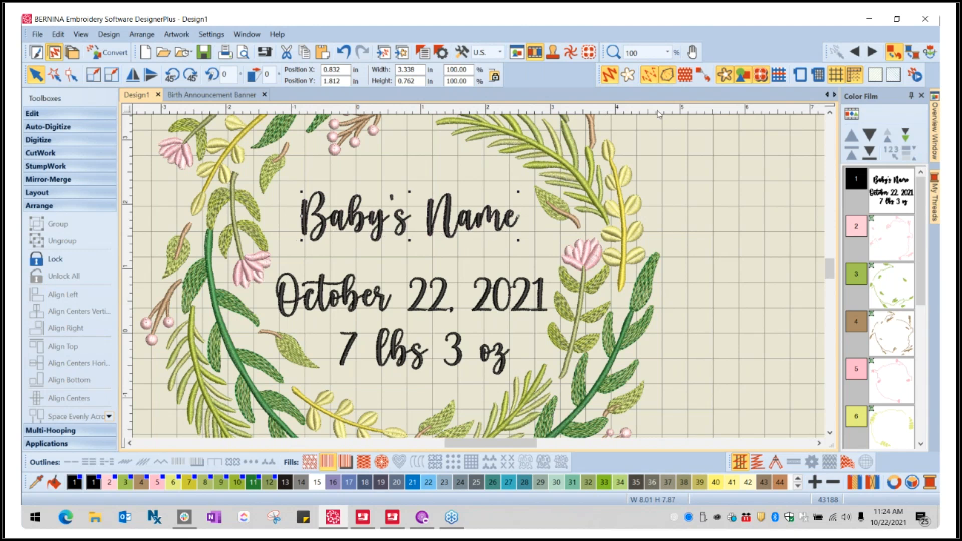
- Hide the grid and rotate the "Baby's Name" line by -1 degree
left_click(832, 78)
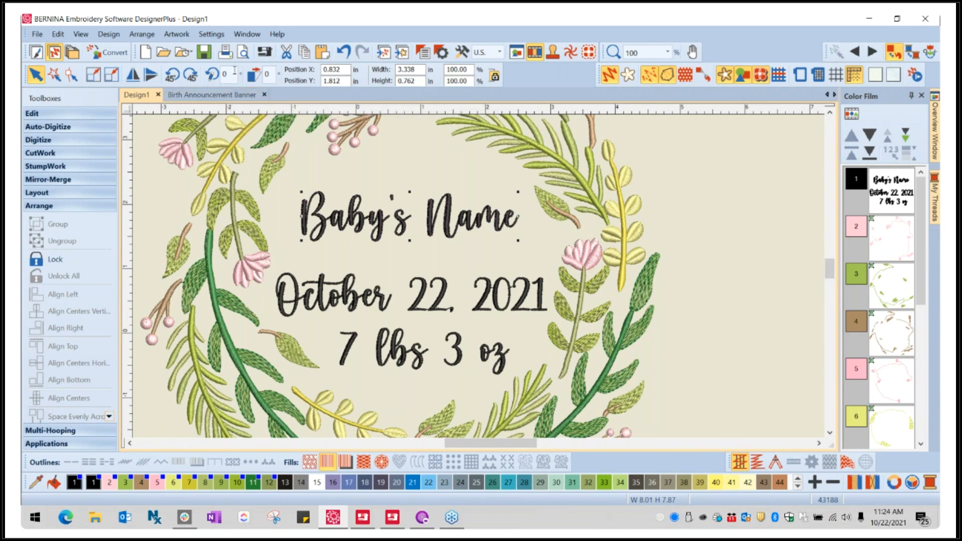
double_click(234, 70)
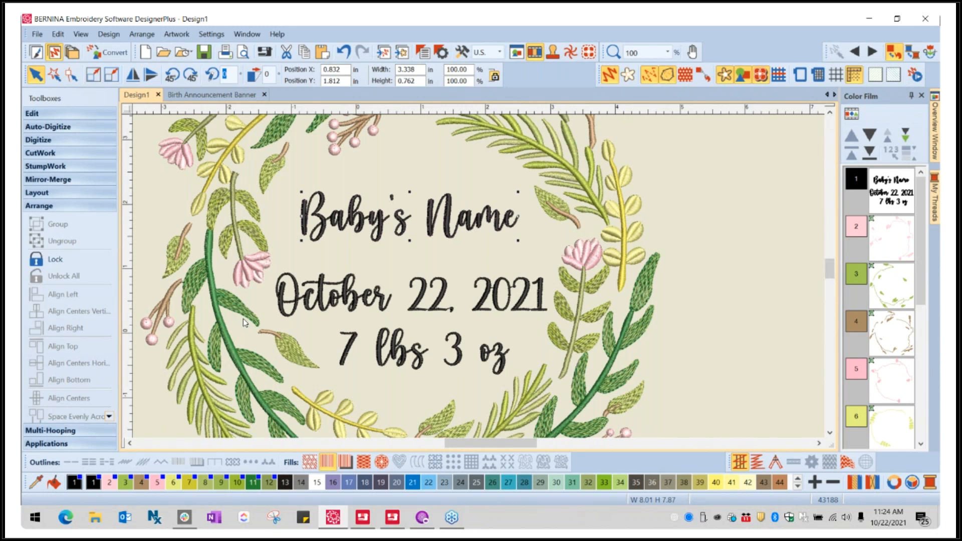
type("-1")
key("Return")
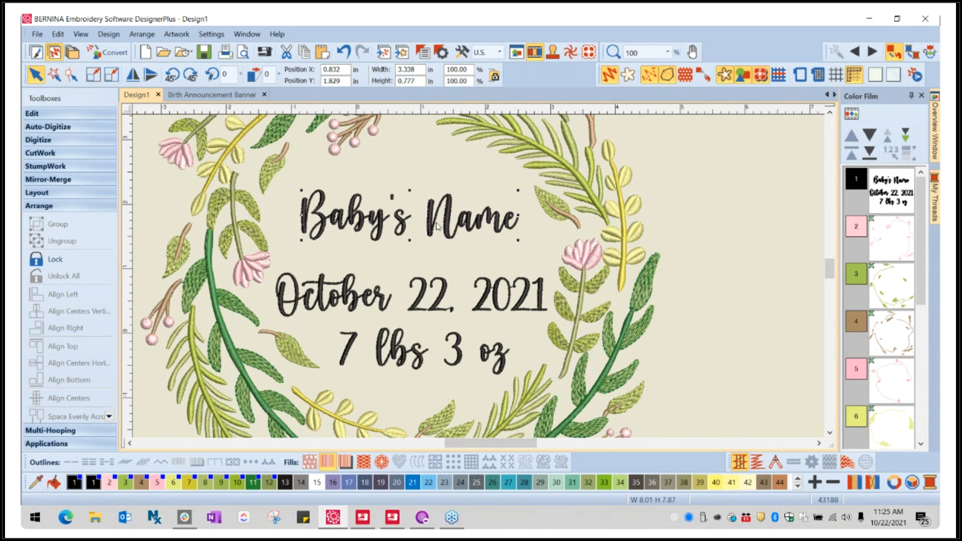
- Move the "Baby's Name" line down toward the date and enlarge it to about 3.85 by 0.90 inches
left_click_drag(406, 230, 402, 242)
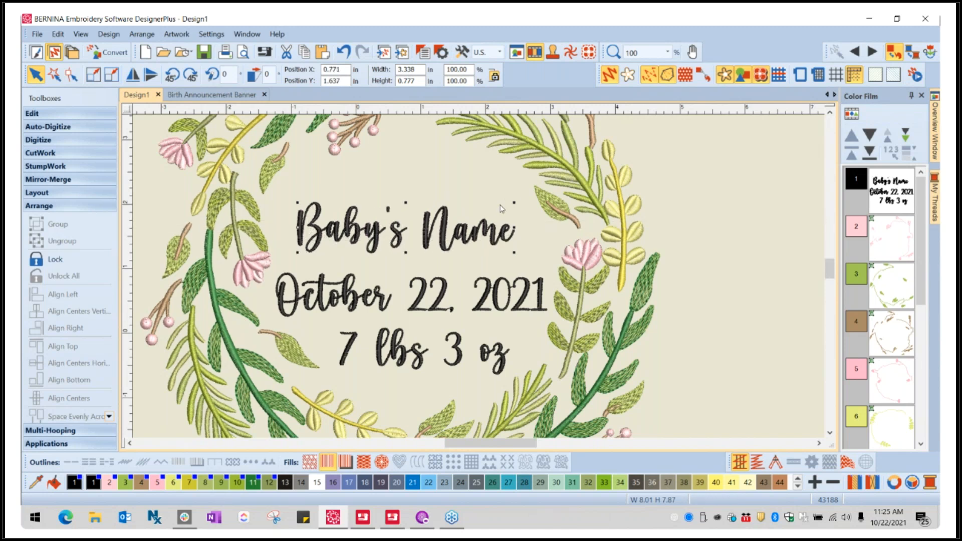
left_click_drag(513, 203, 532, 189)
left_click_drag(301, 200, 282, 194)
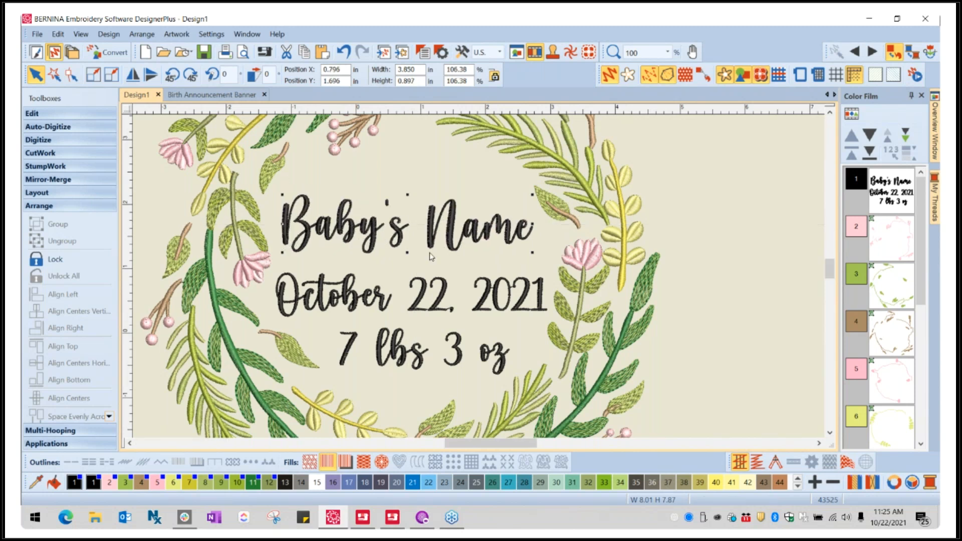
- Reposition the enlarged "Baby's Name" line to about X 0.86, Y 1.85 inches and deselect it
left_click_drag(438, 231, 441, 228)
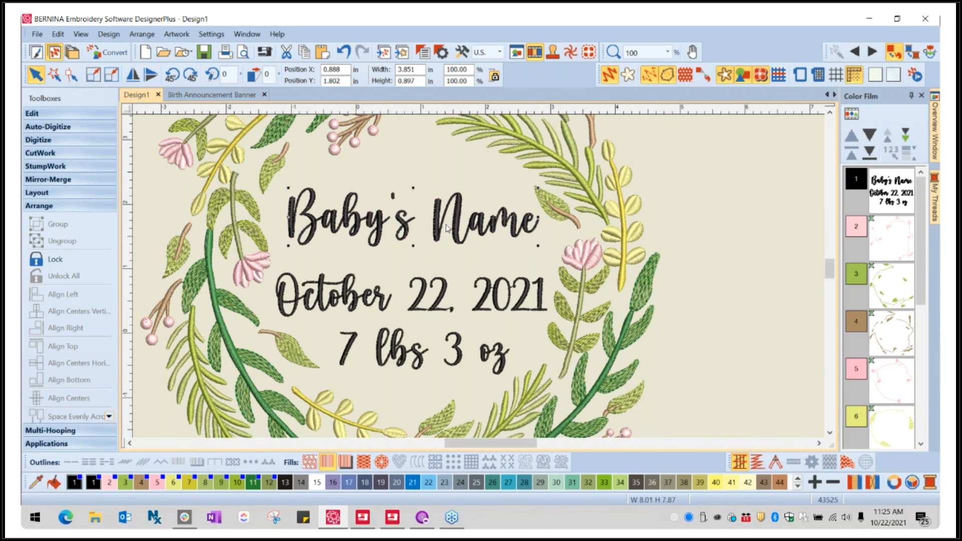
scroll(532, 264, "down", 1)
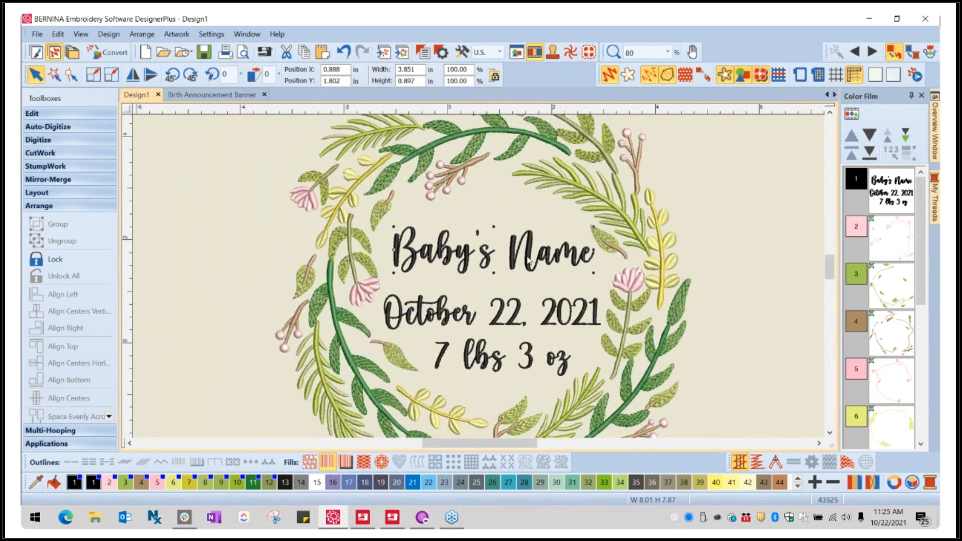
left_click_drag(530, 261, 529, 258)
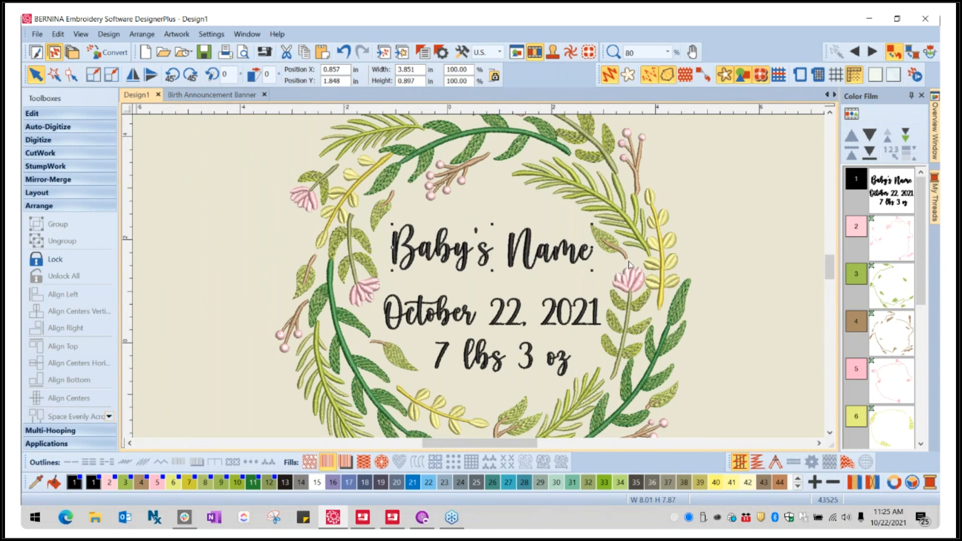
left_click(734, 225)
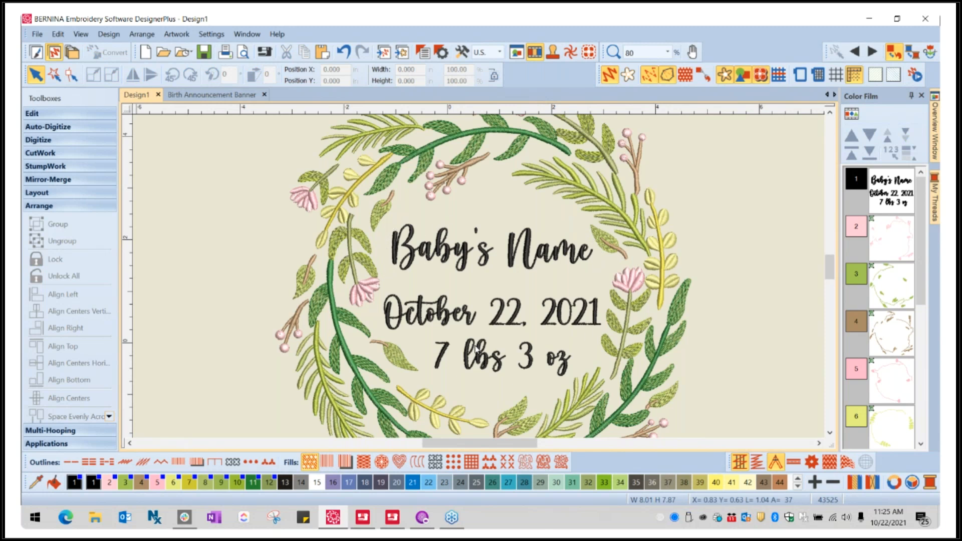
- Group the name, date and weight lettering lines into one object and deselect it
scroll(478, 349, "down", 1)
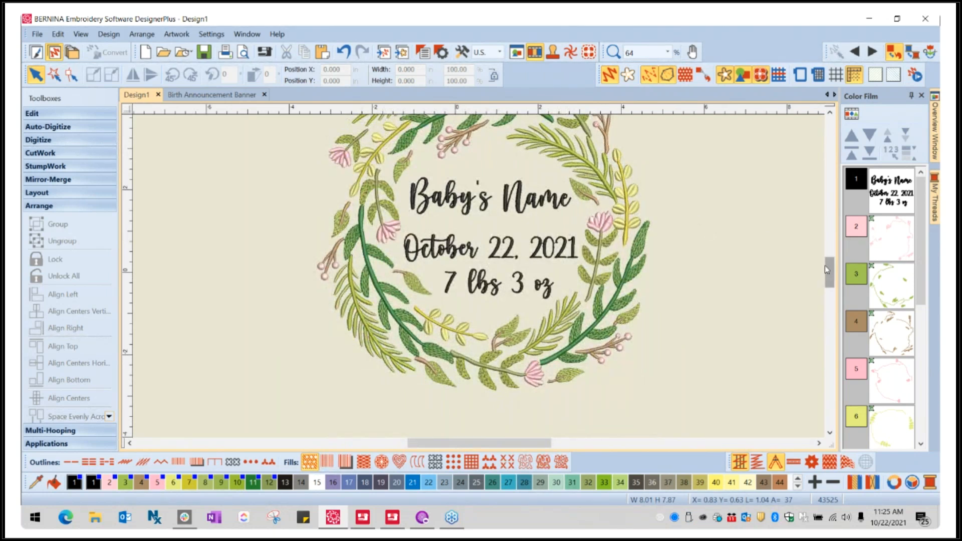
left_click_drag(828, 271, 828, 267)
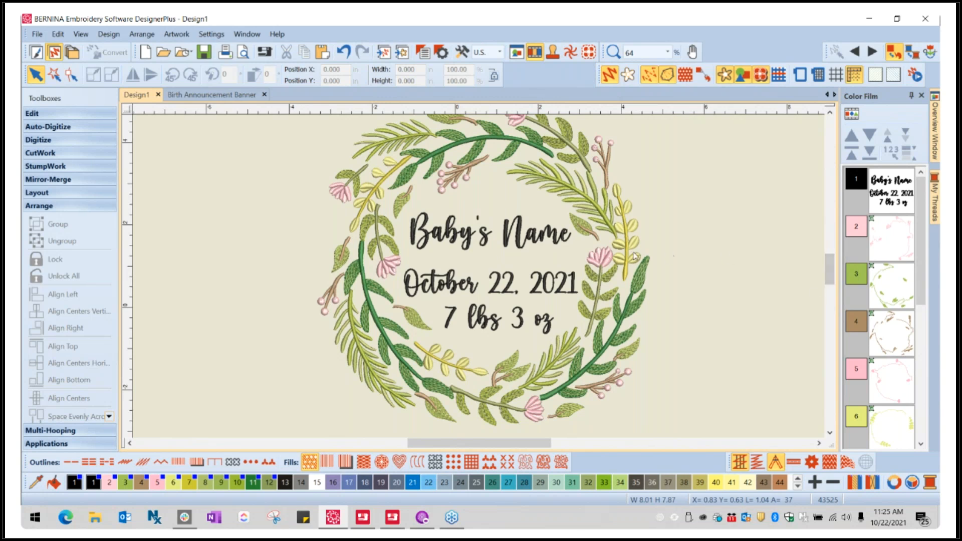
left_click(505, 244)
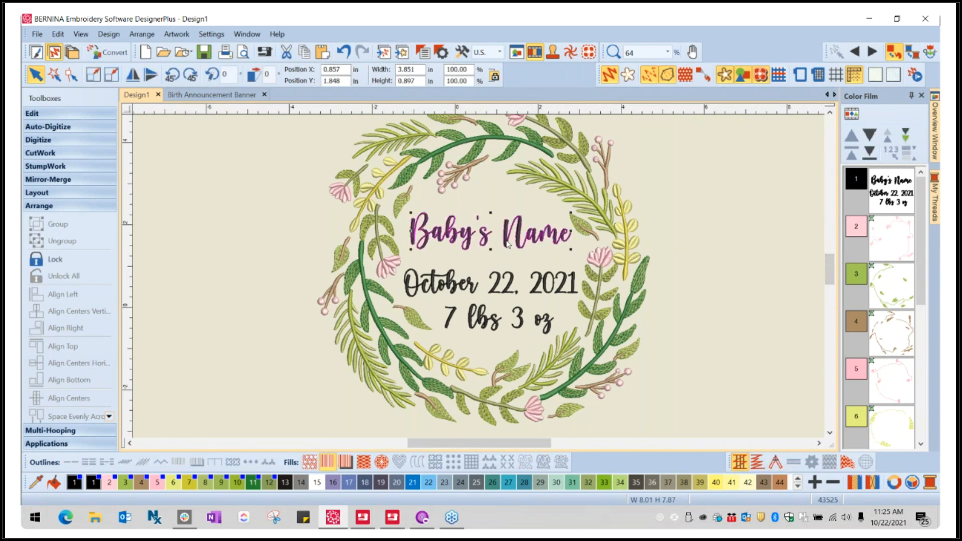
left_click(459, 291, "ctrl")
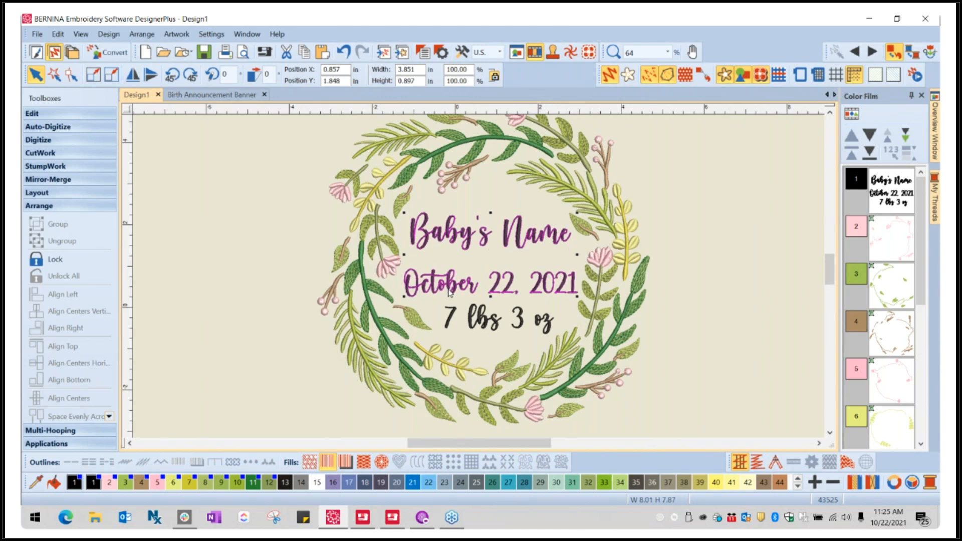
left_click(457, 318, "ctrl")
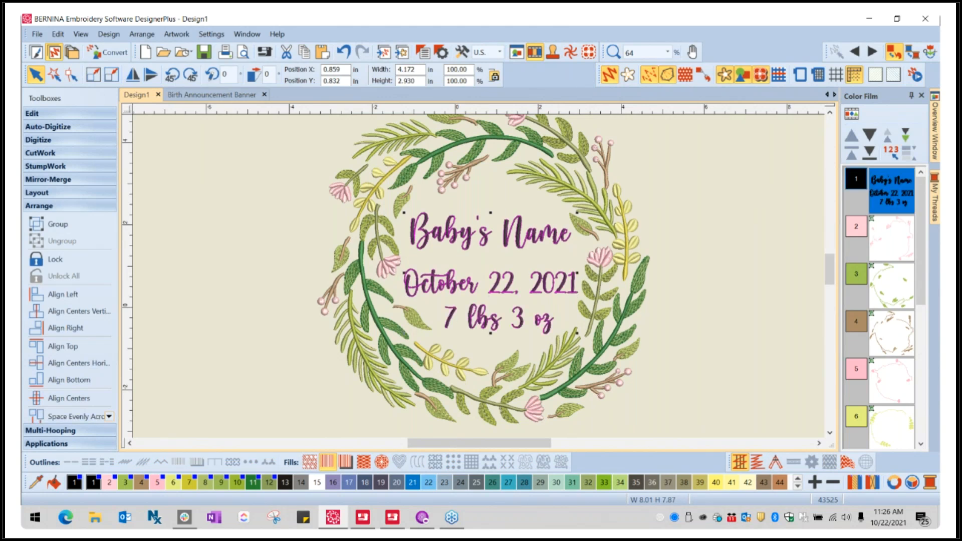
left_click(59, 225)
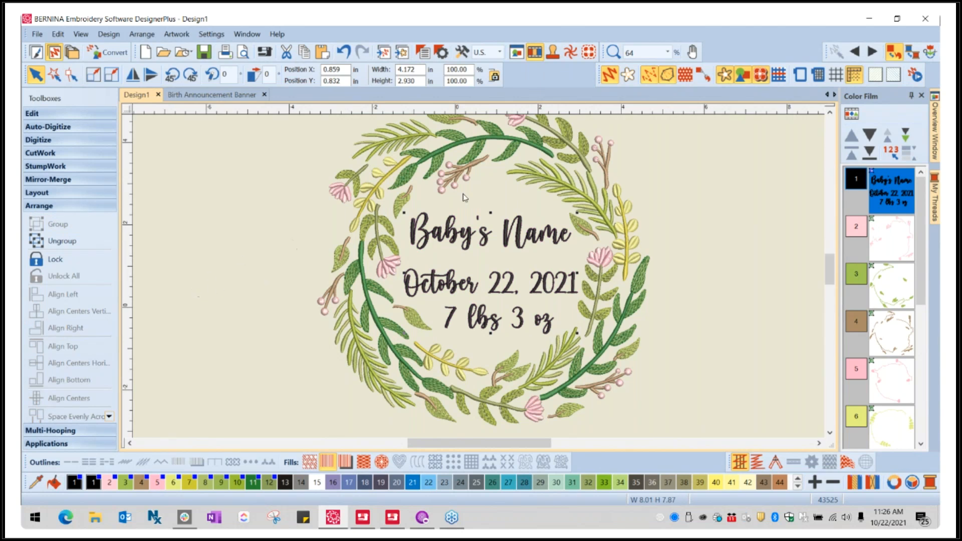
left_click(774, 209)
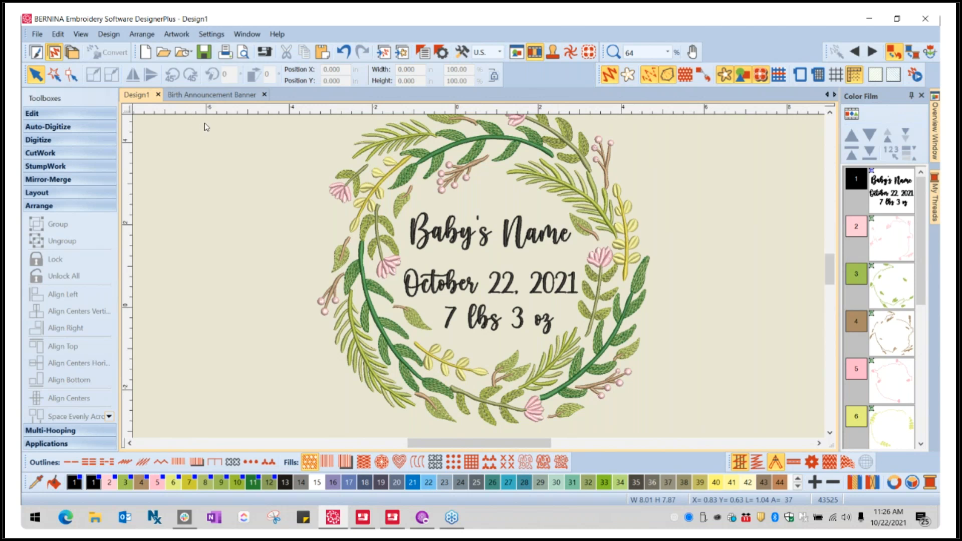
- Examine the wreath's color blocks in the Color Film and check which parts of the design they select together
scroll(888, 290, "down", 3)
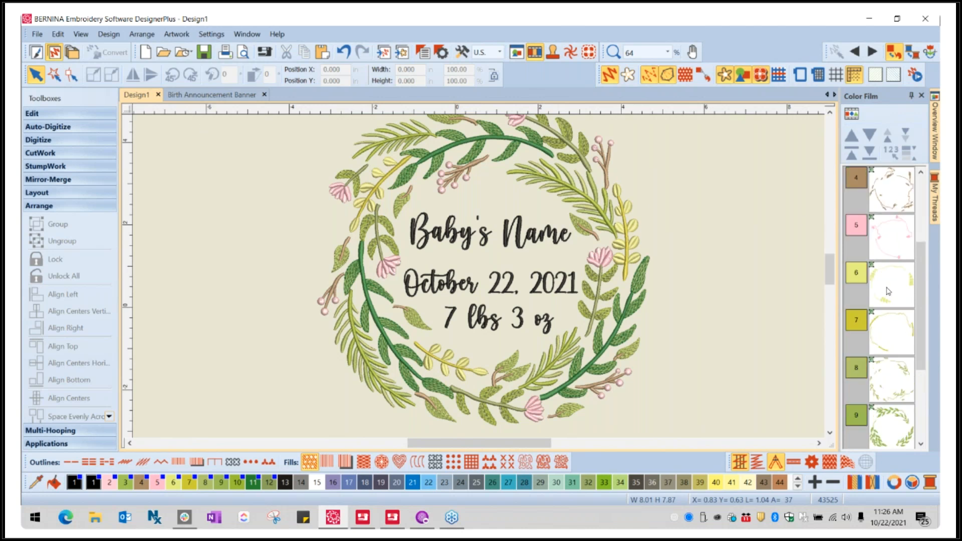
scroll(897, 346, "down", 1)
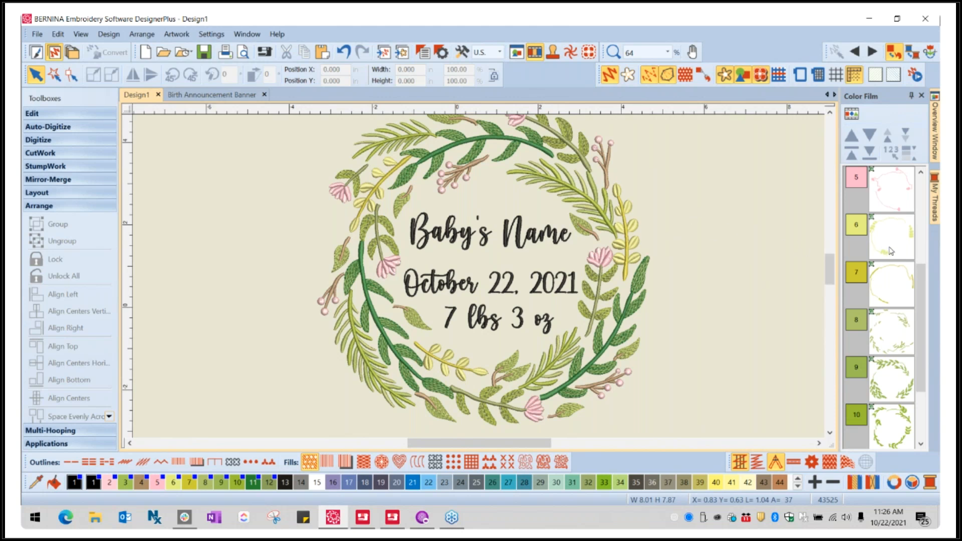
key("ctrl+a")
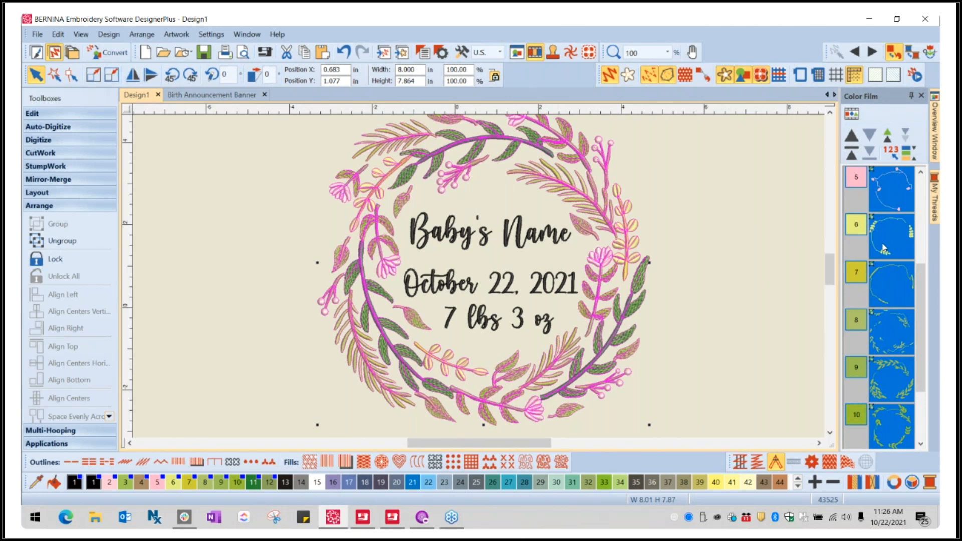
left_click(720, 270)
scroll(581, 307, "down", 1)
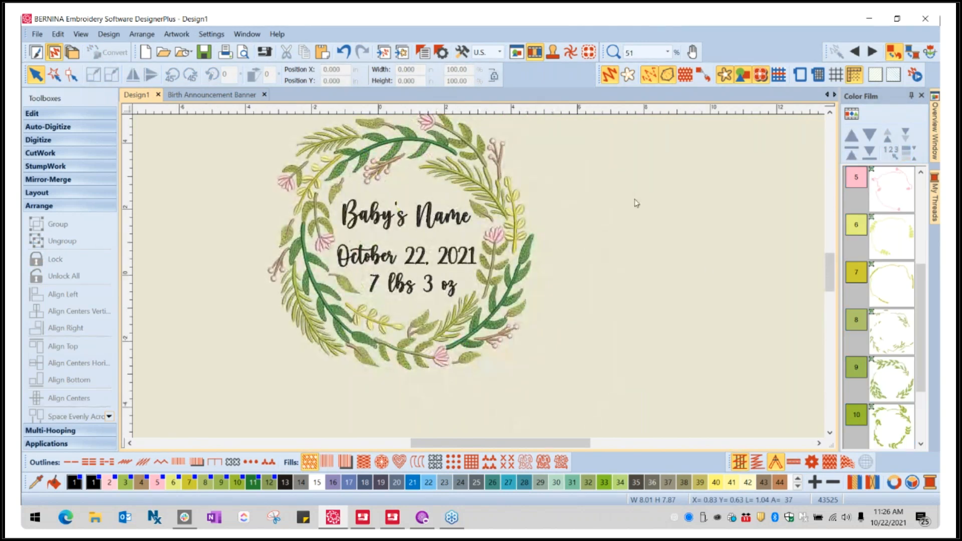
left_click_drag(830, 271, 826, 262)
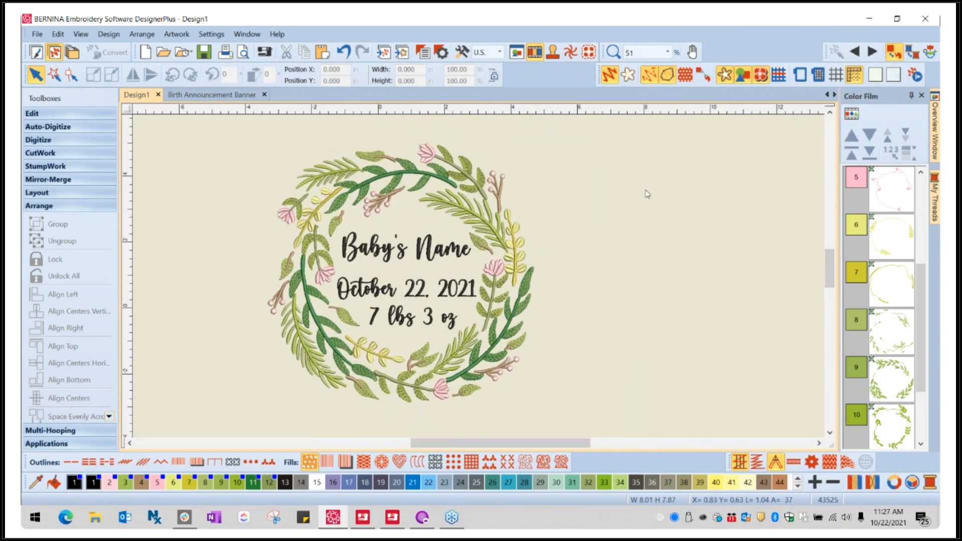
left_click(870, 243)
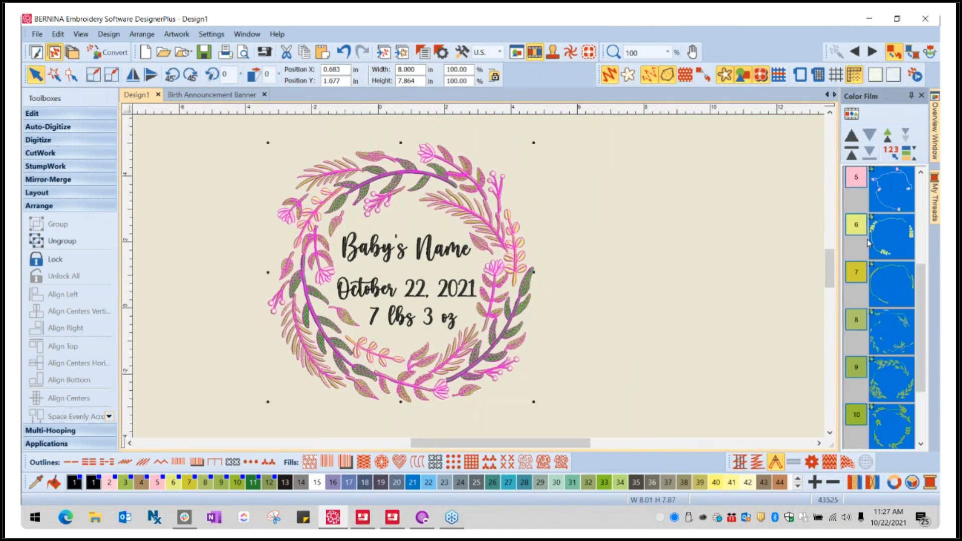
left_click(692, 239)
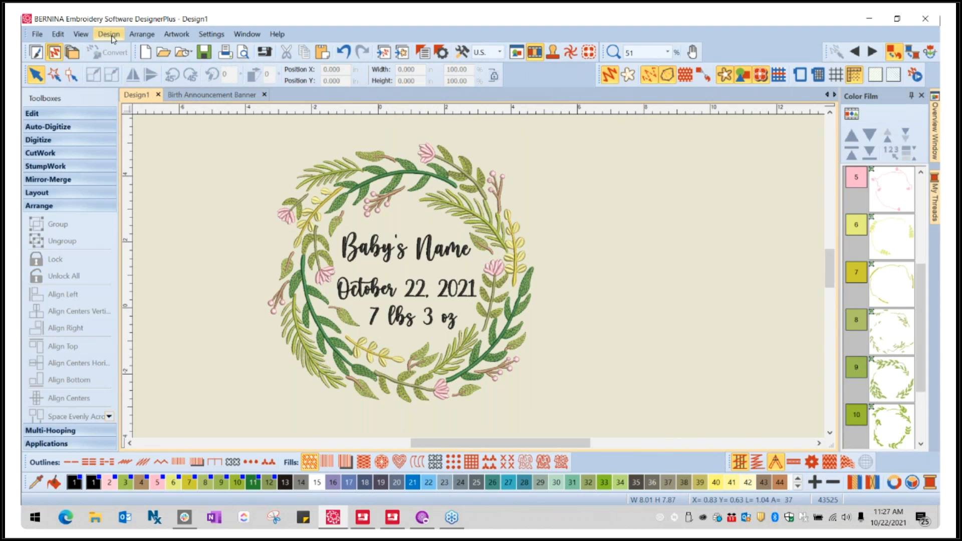
- Open the design's thread color properties, move the dialog clear of the wreath, and review the list of thread colors
left_click(113, 38)
left_click(125, 64)
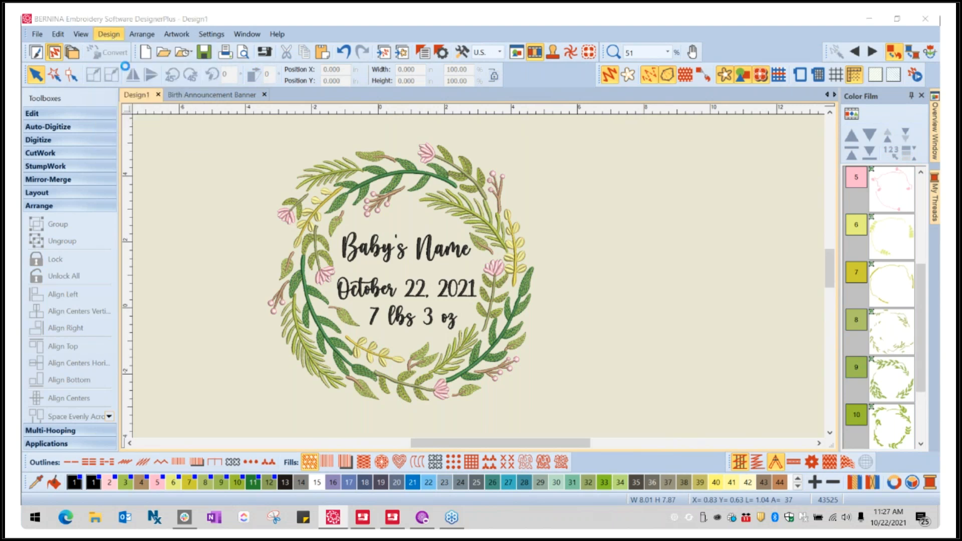
left_click_drag(469, 117, 721, 38)
left_click(829, 155)
left_click(830, 155)
left_click(829, 155)
left_click(829, 155)
left_click(830, 155)
left_click(830, 155)
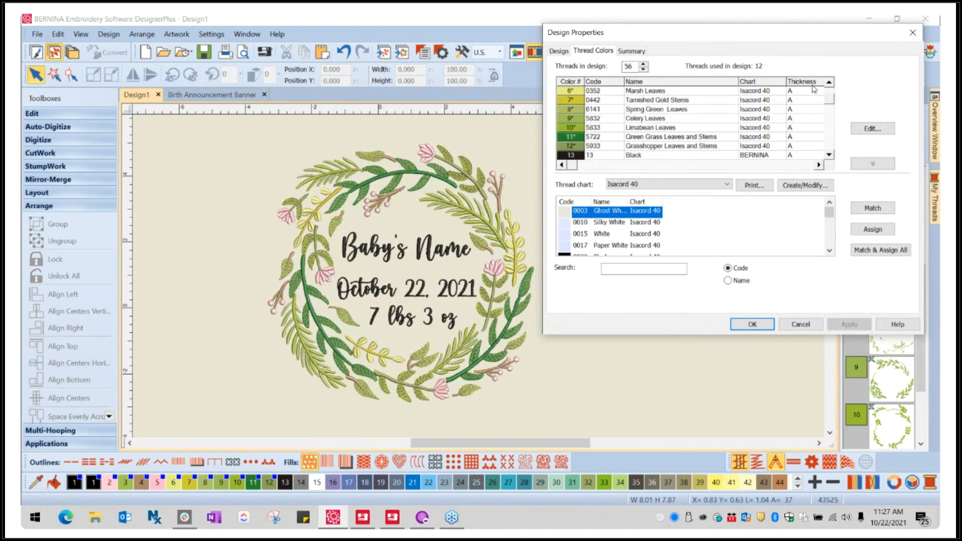
left_click(829, 93)
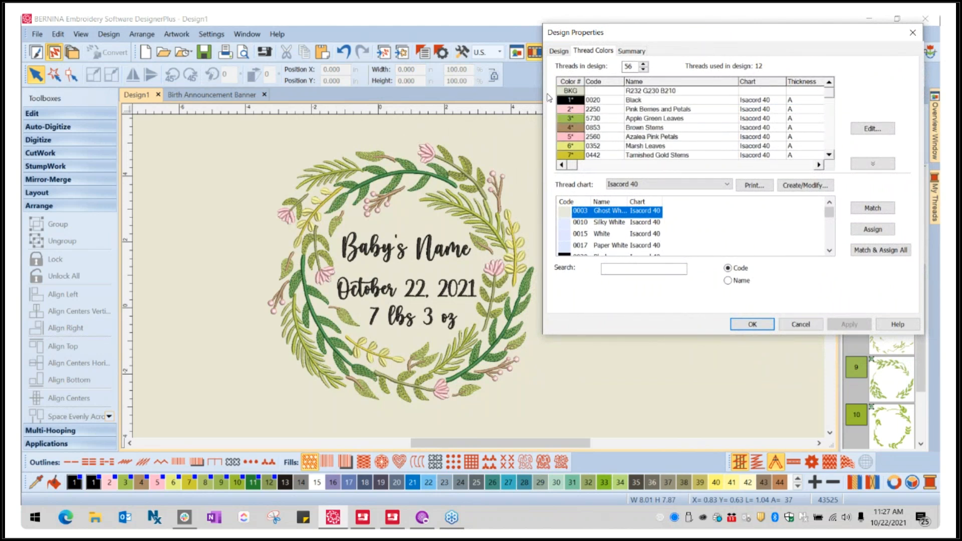
- Select color 3, Apple Green Leaves, and browse the available thread charts, keeping Isacord 40
left_click(595, 118)
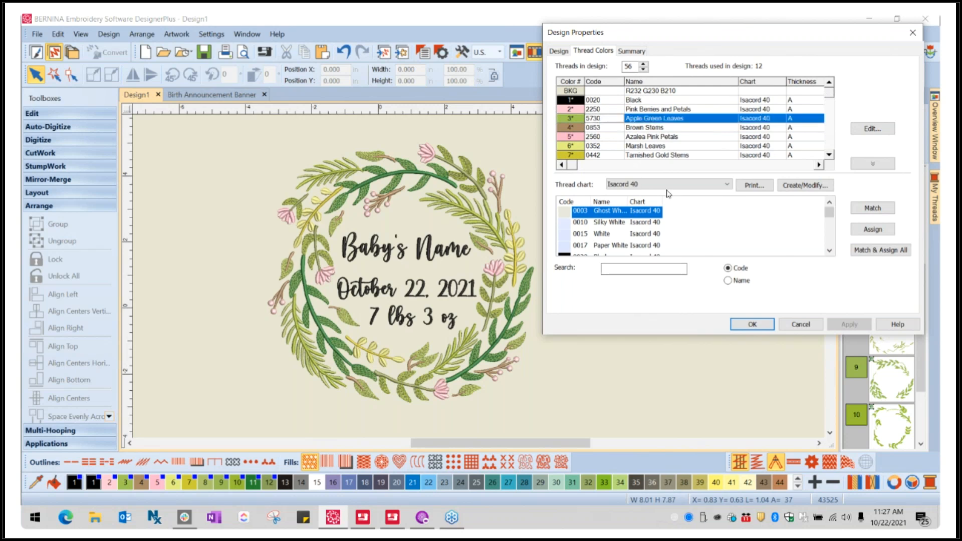
left_click(726, 187)
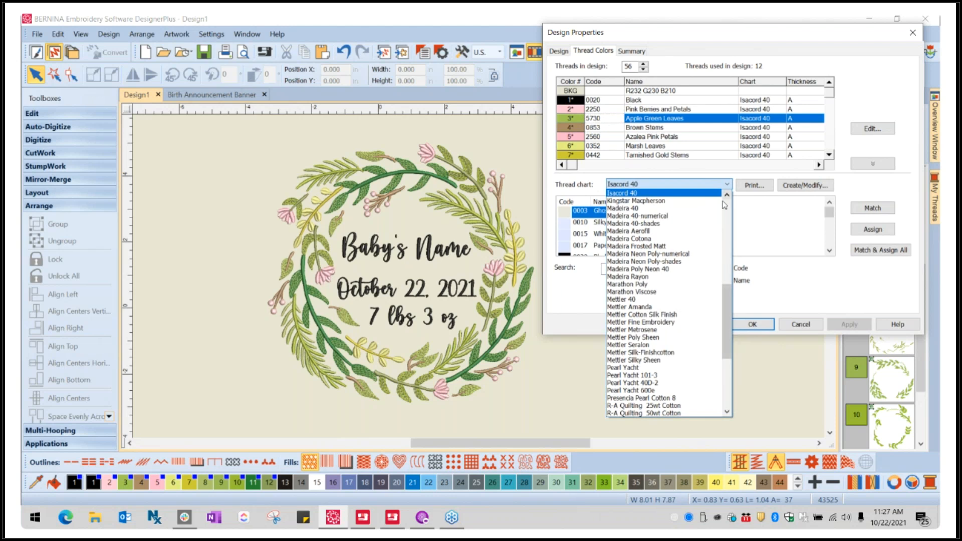
mouse_move(727, 297)
left_mouse_down()
mouse_move(717, 203)
mouse_move(726, 263)
left_mouse_up()
left_click_drag(728, 280, 729, 306)
left_click(631, 190)
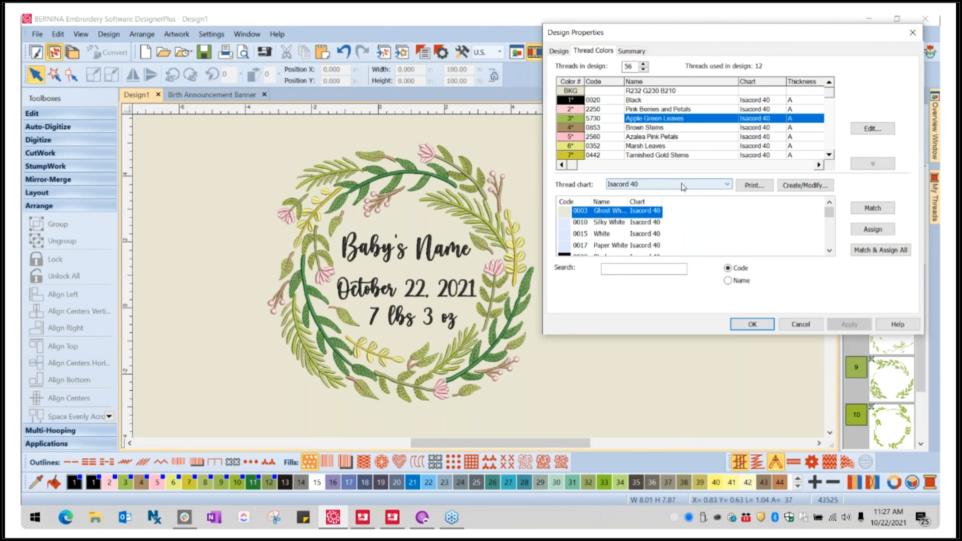
- Replace the Apple Green Leaves color with Isacord 40 thread 5515 Kelly, apply the change, and close the design properties
left_click(616, 268)
scroll(673, 239, "down", 1)
scroll(670, 237, "down", 10)
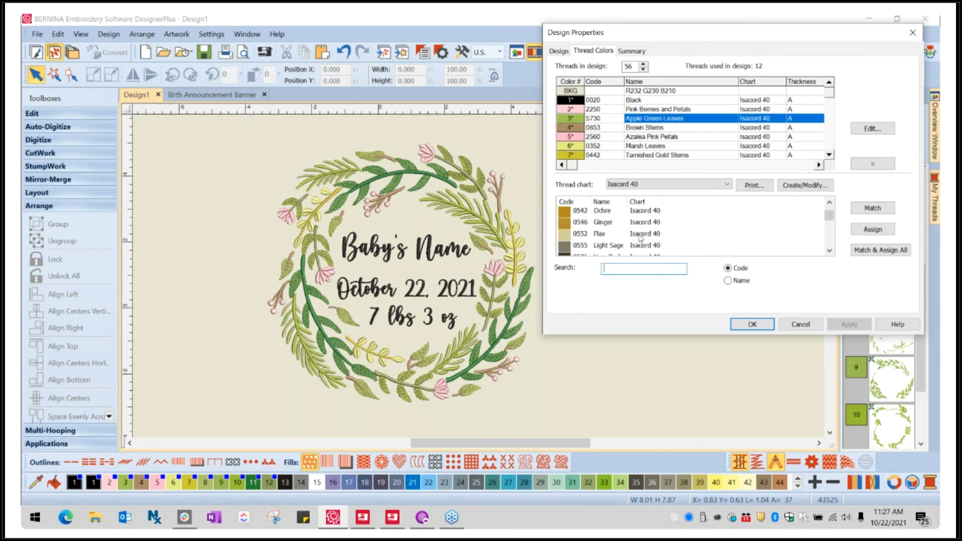
scroll(610, 238, "down", 8)
scroll(609, 238, "down", 8)
scroll(610, 240, "down", 8)
scroll(610, 244, "down", 8)
scroll(615, 244, "down", 4)
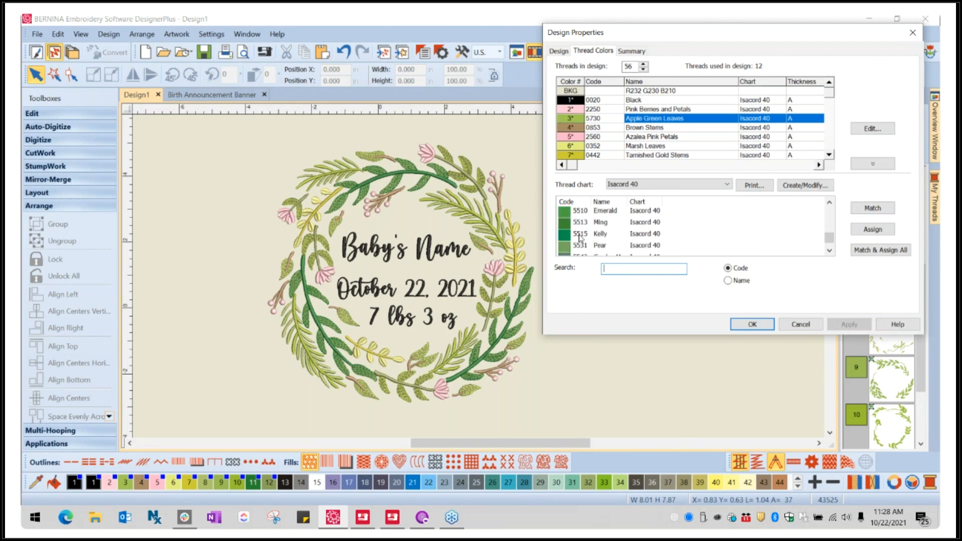
left_click(580, 238)
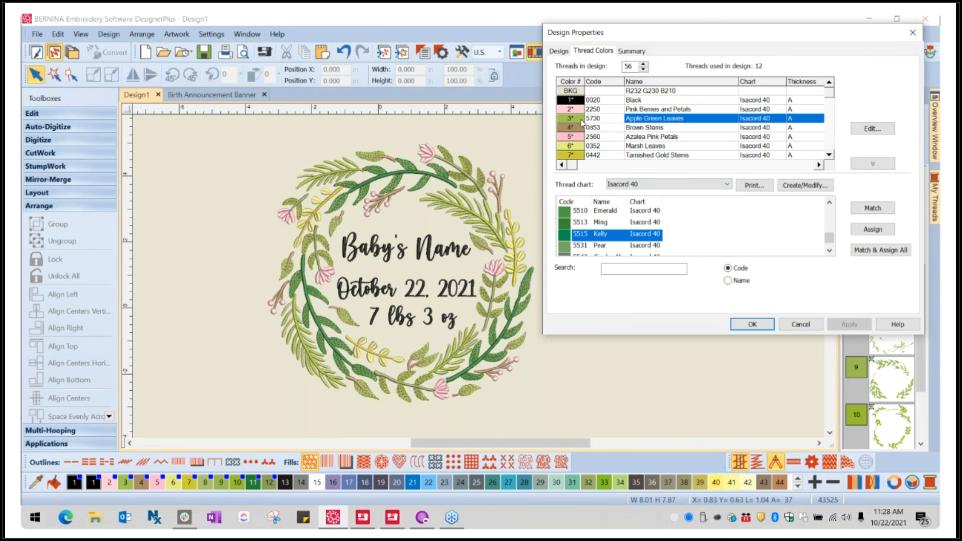
double_click(569, 237)
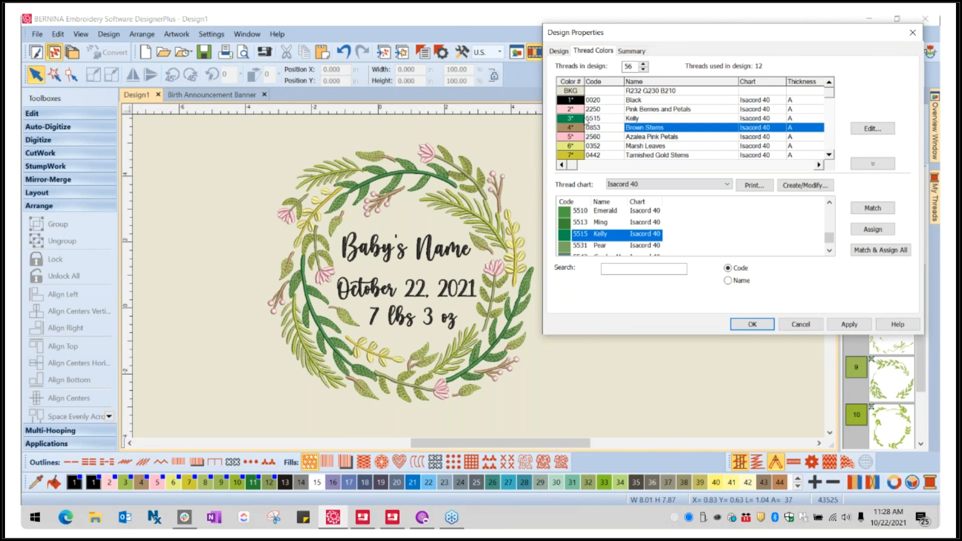
left_click(848, 326)
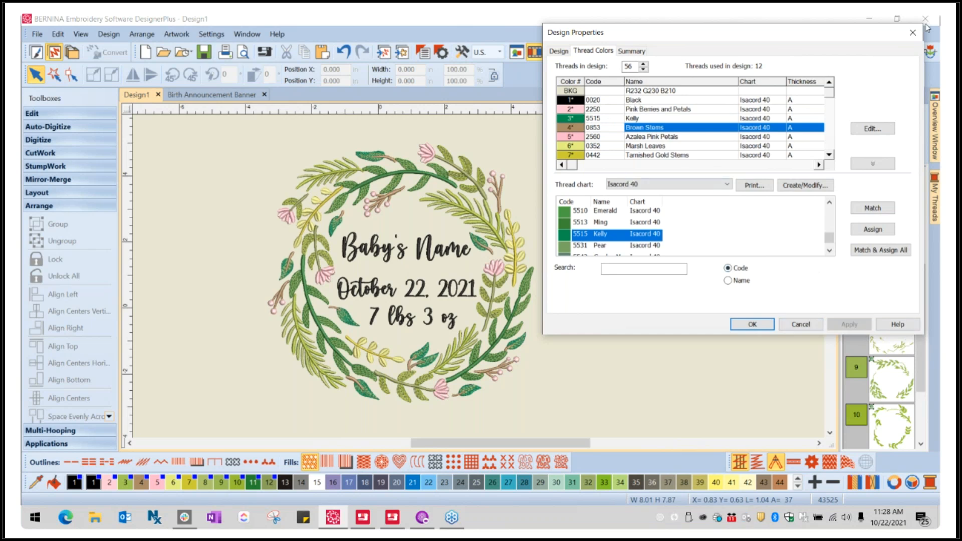
left_click(913, 32)
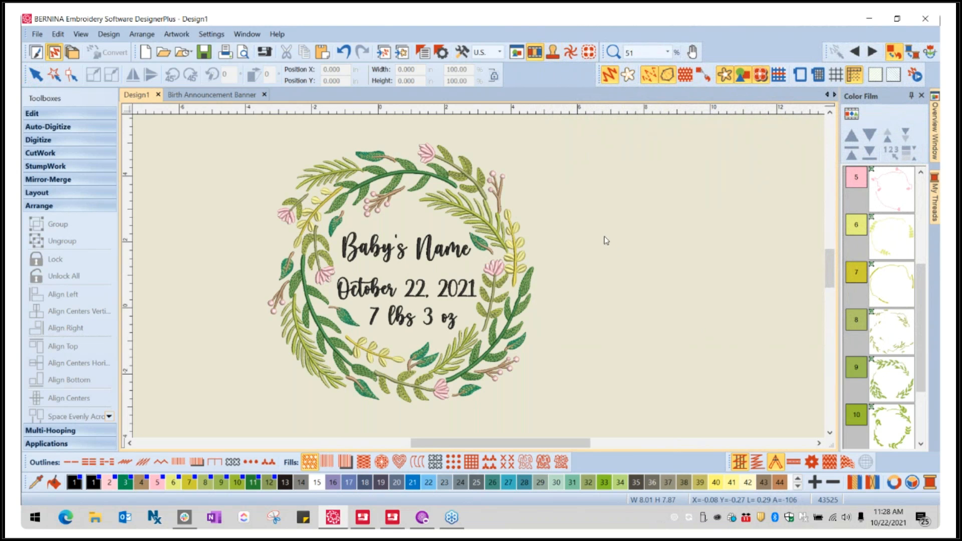
- Switch to the Birth Announcement Banner design, review its color blocks in the Color Film, and select and deselect the grouped design
left_click(189, 98)
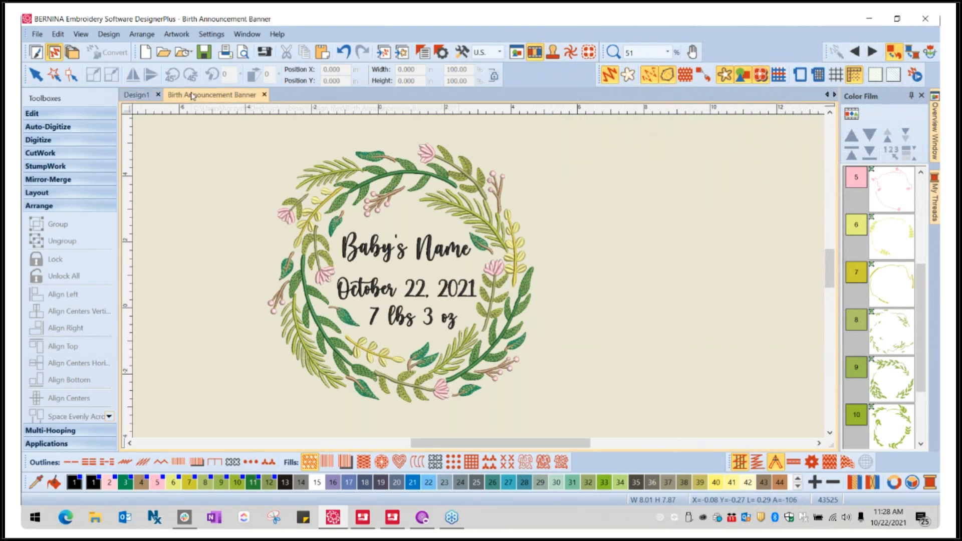
scroll(427, 341, "down", 1)
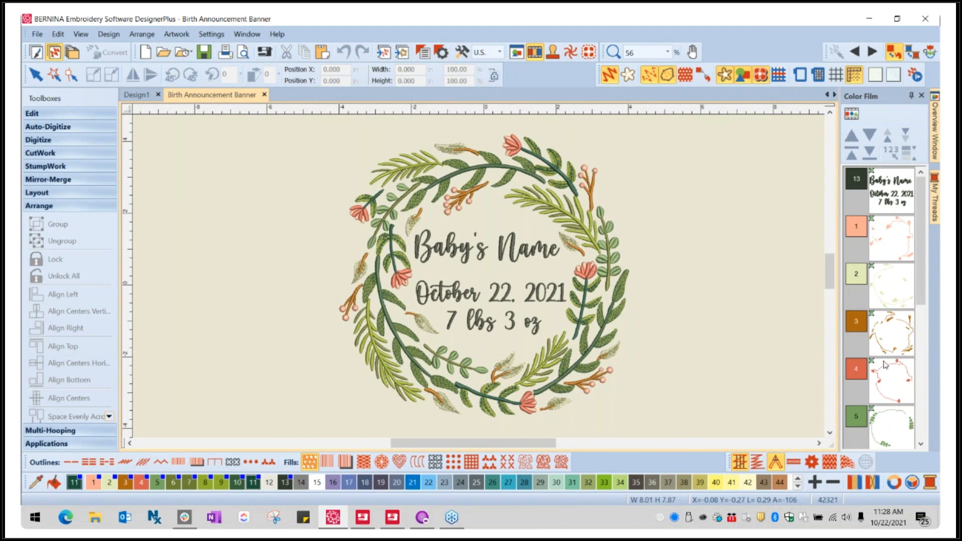
scroll(896, 366, "down", 3)
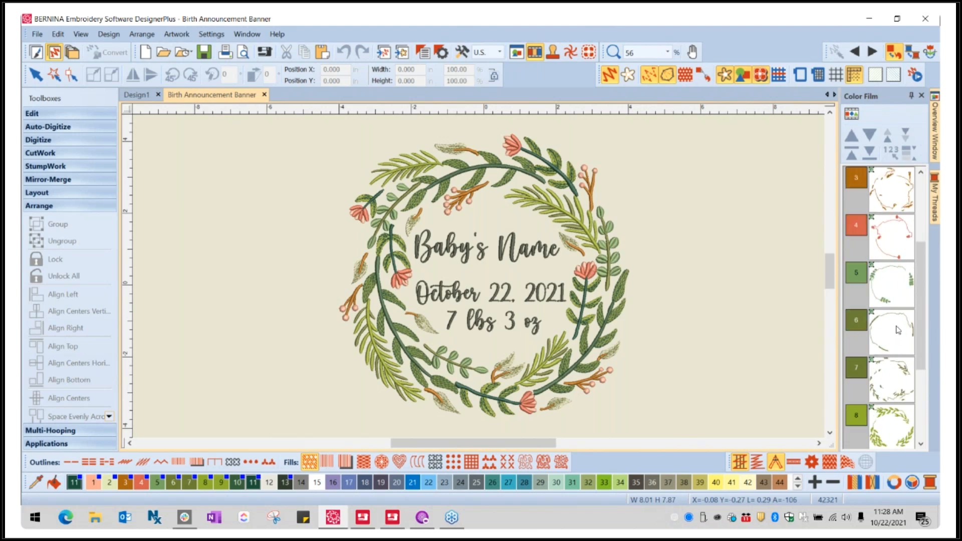
scroll(861, 267, "down", 1)
scroll(861, 345, "down", 2)
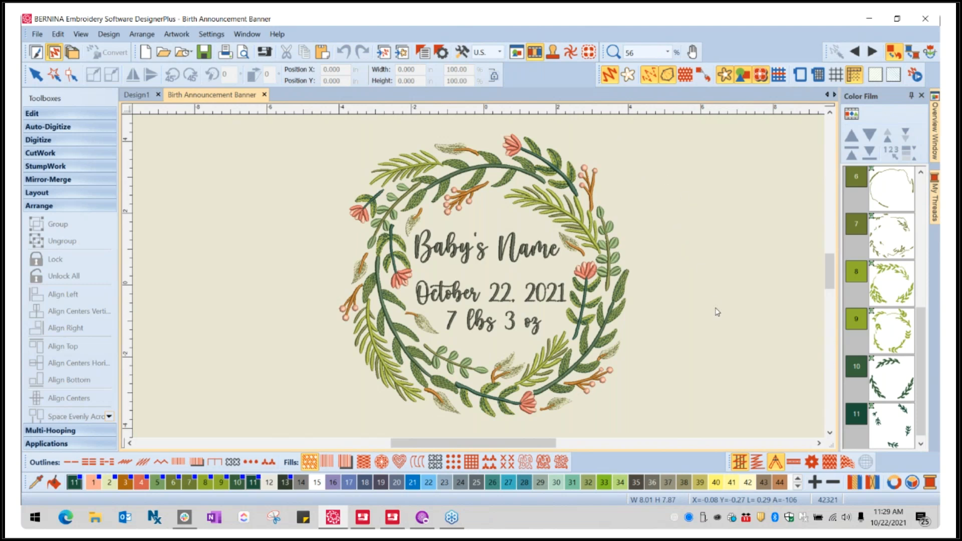
left_click(581, 203)
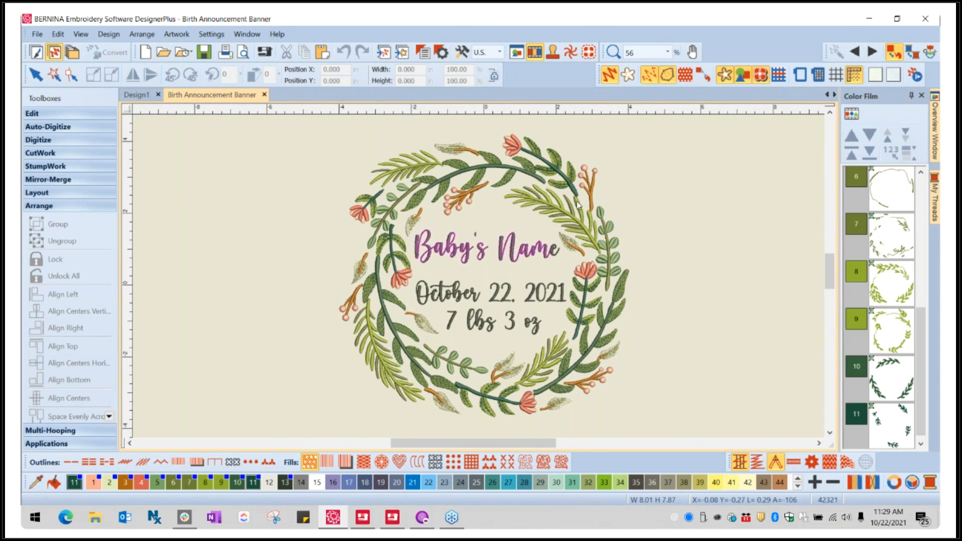
left_click(711, 174)
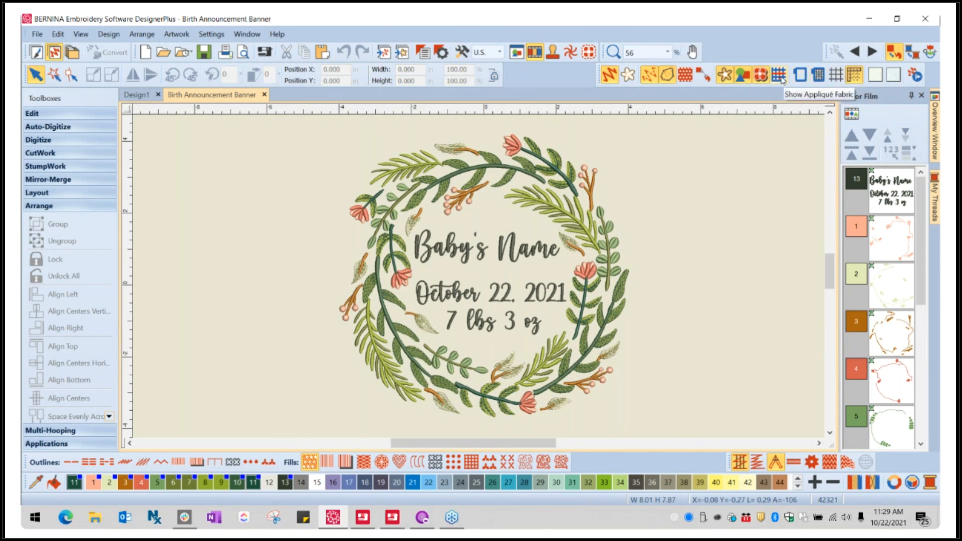
- Show the hoop around the birth announcement design and fit the whole hoop in view
left_click(799, 75)
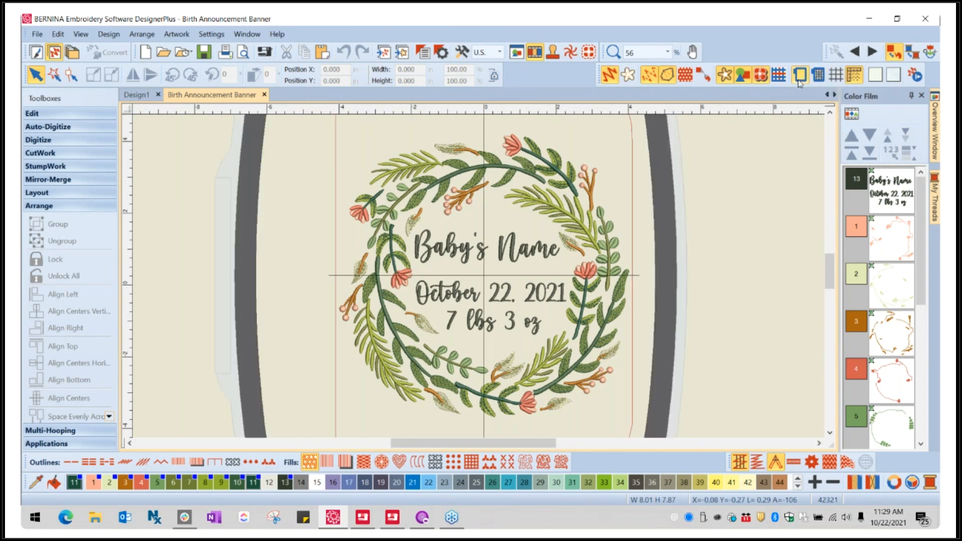
scroll(437, 298, "down", 1)
scroll(538, 221, "down", 1)
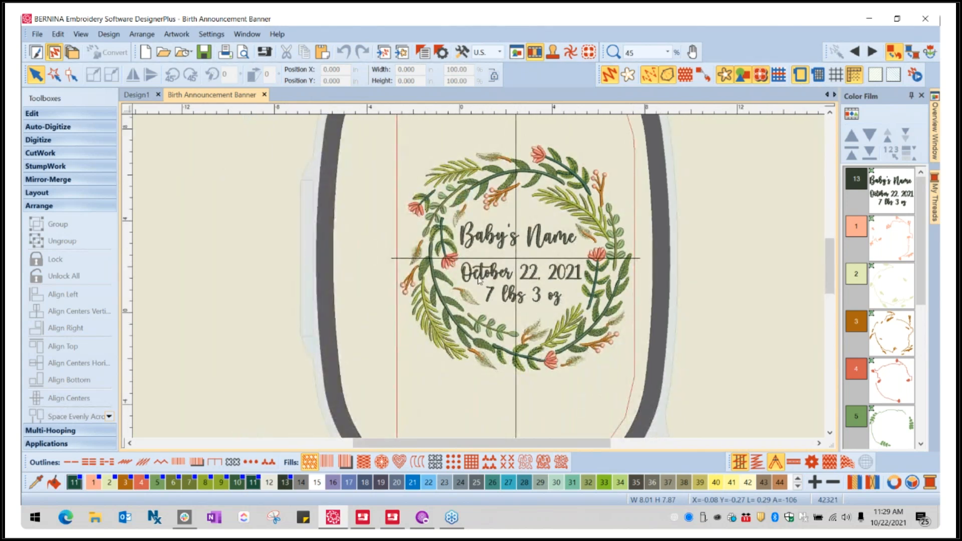
left_click_drag(834, 256, 834, 264)
scroll(748, 287, "down", 1)
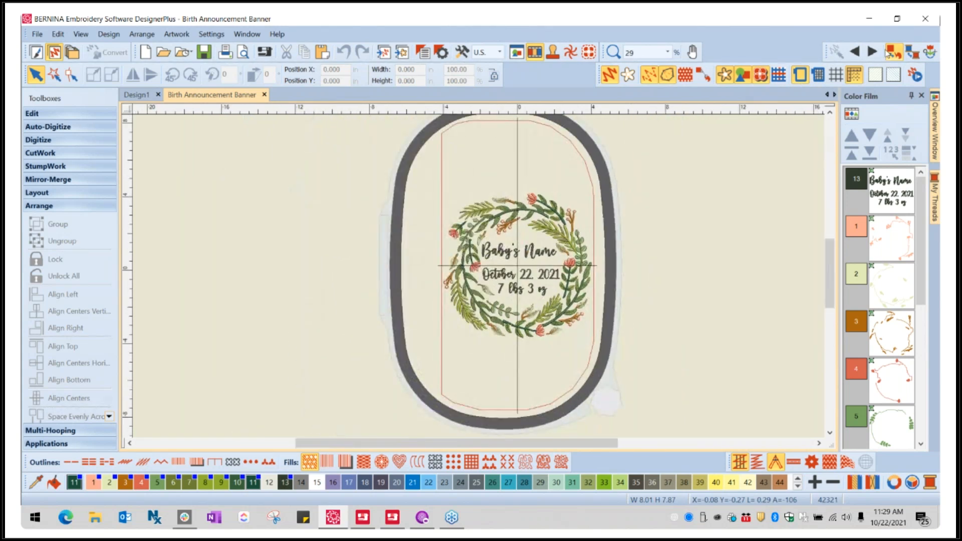
- Open the hoop settings beside the design and review the machine and hoop lists, keeping BERNINA 7 Series and the 256 x 400 Jumbo Hoop
right_click(801, 75)
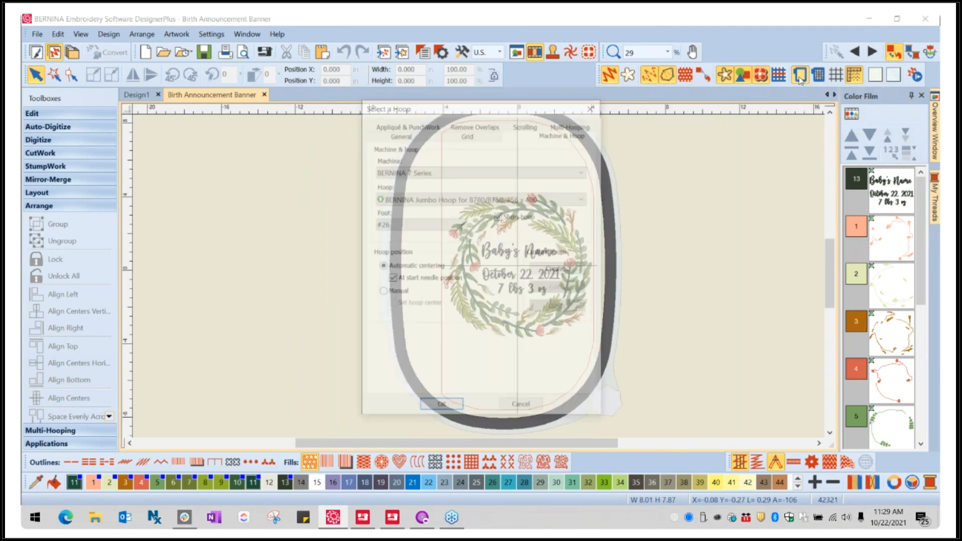
left_click_drag(477, 105, 255, 121)
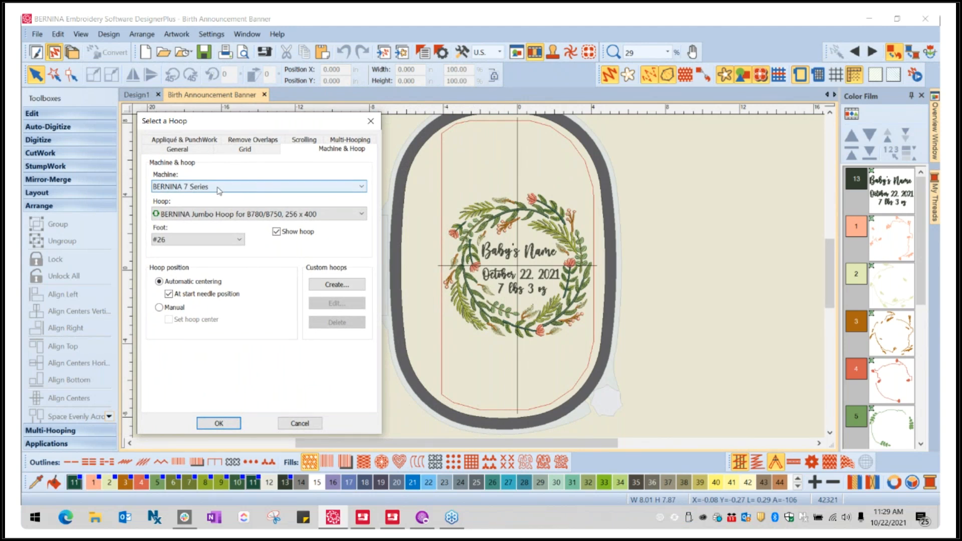
left_click(191, 195)
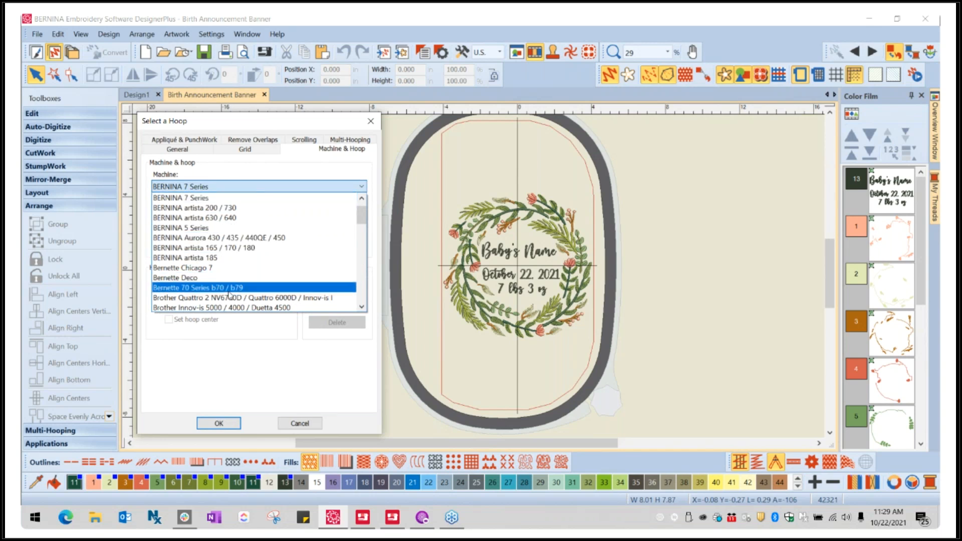
scroll(226, 238, "down", 4)
scroll(225, 237, "up", 5)
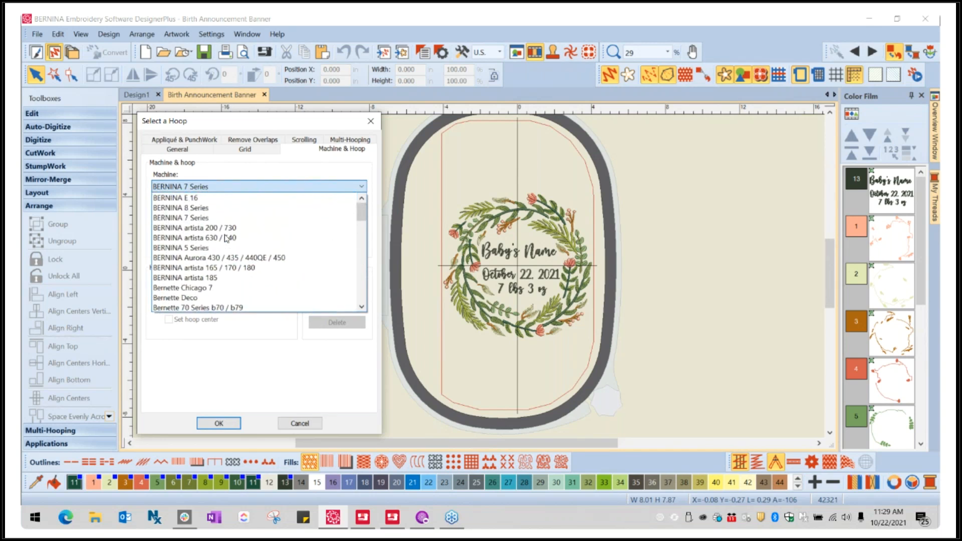
left_click(256, 196)
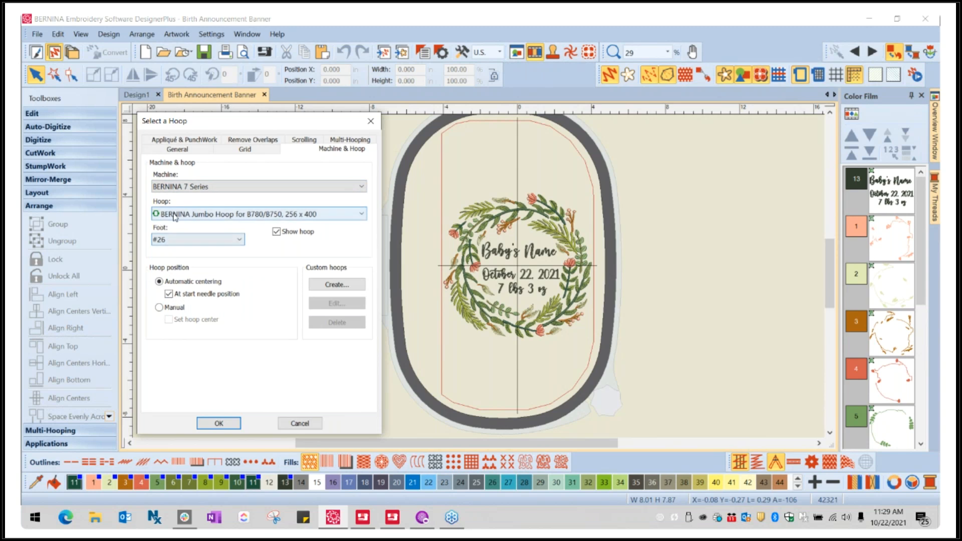
left_click(345, 219)
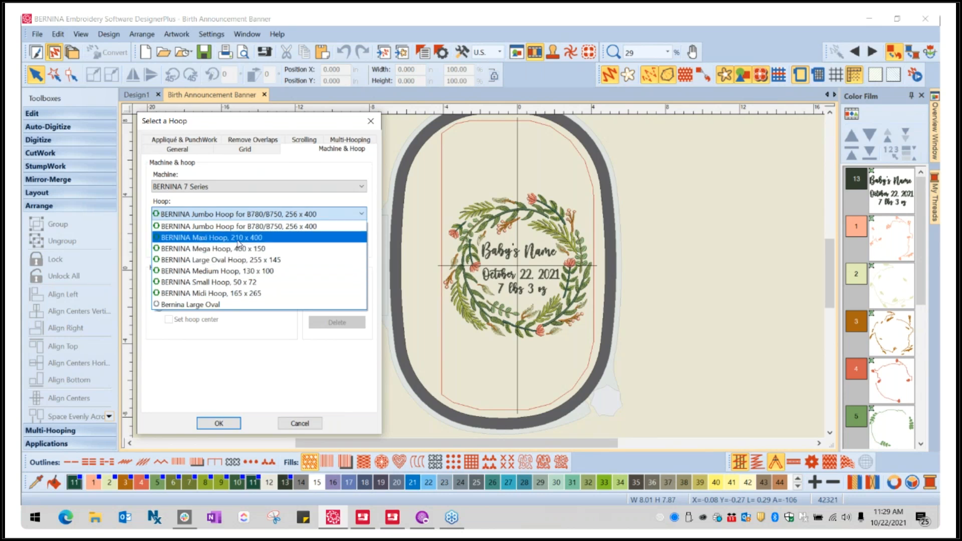
left_click(251, 175)
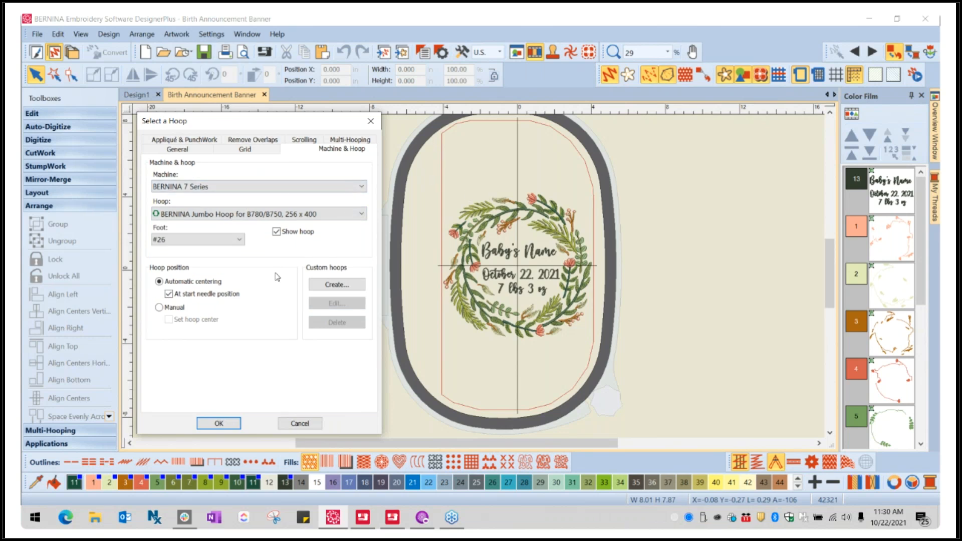
- Set the hoop's embroidery foot to #44C and apply the setting
left_click(207, 240)
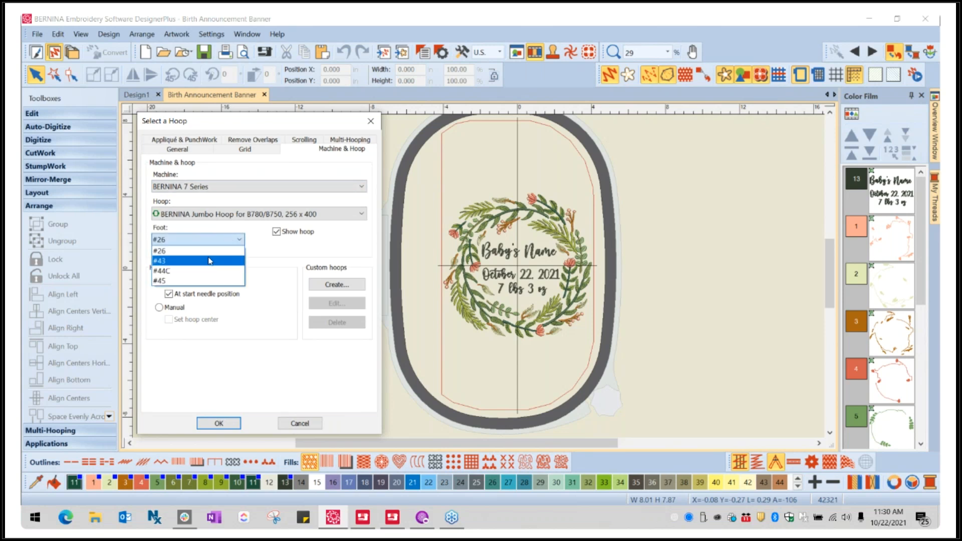
left_click(176, 271)
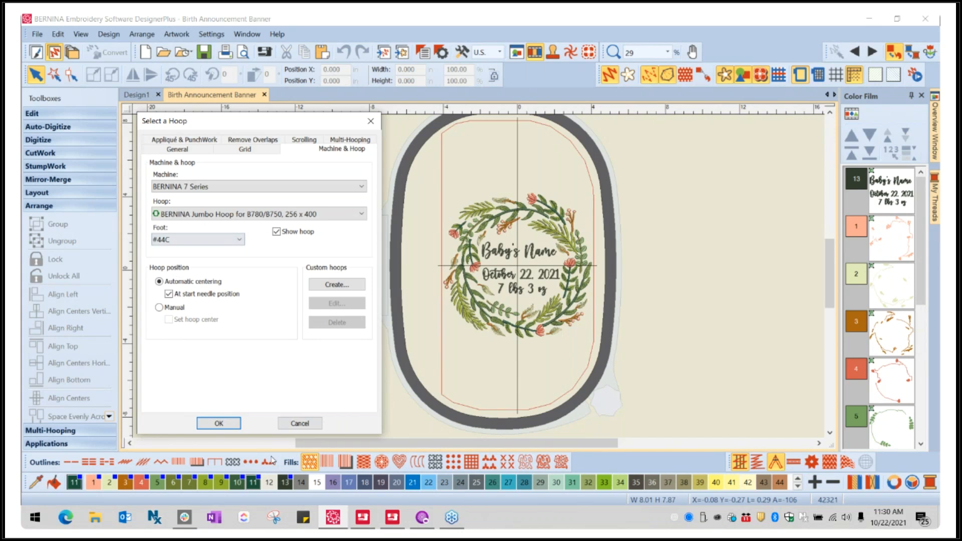
left_click(219, 423)
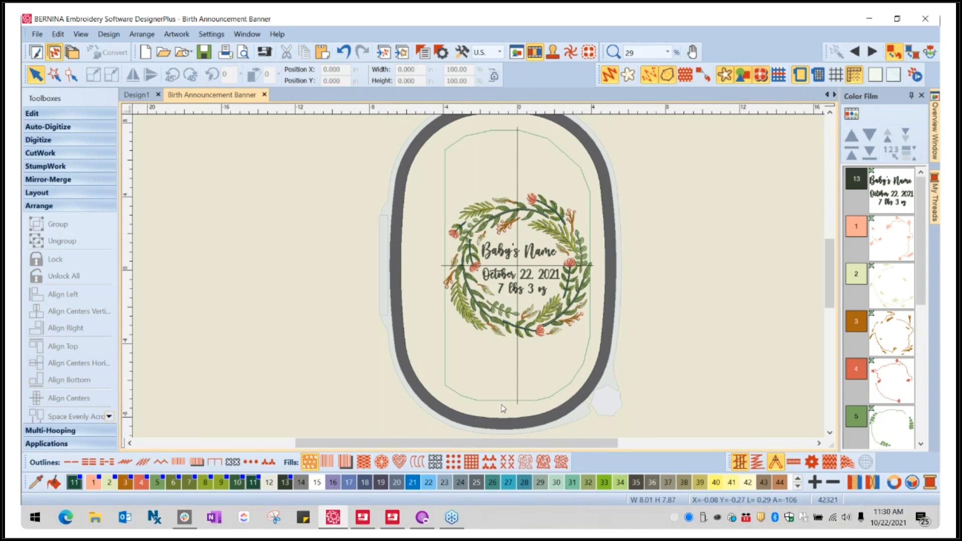
- Reopen the hoop settings, move the dialog clear of the hoop, and set the foot to #26
right_click(805, 80)
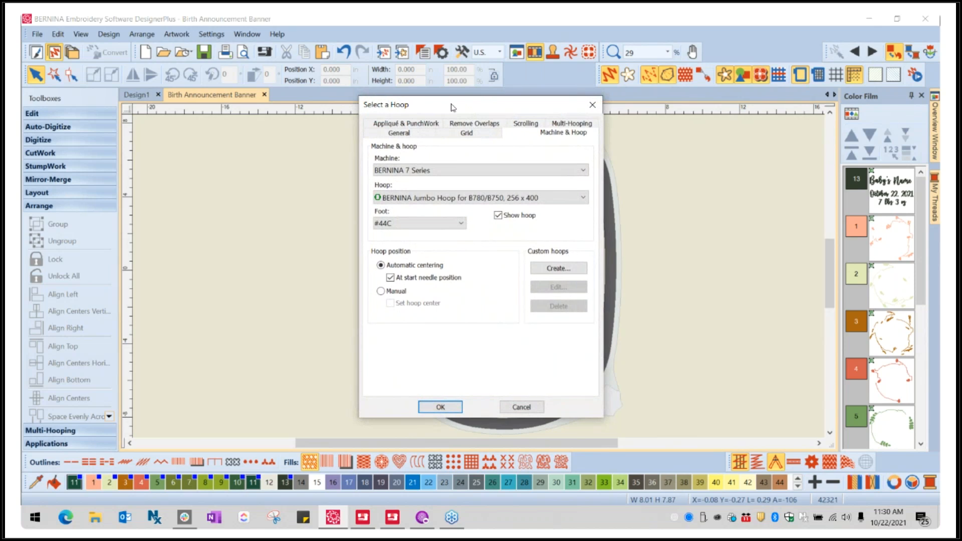
left_click_drag(451, 104, 189, 100)
left_click(137, 216)
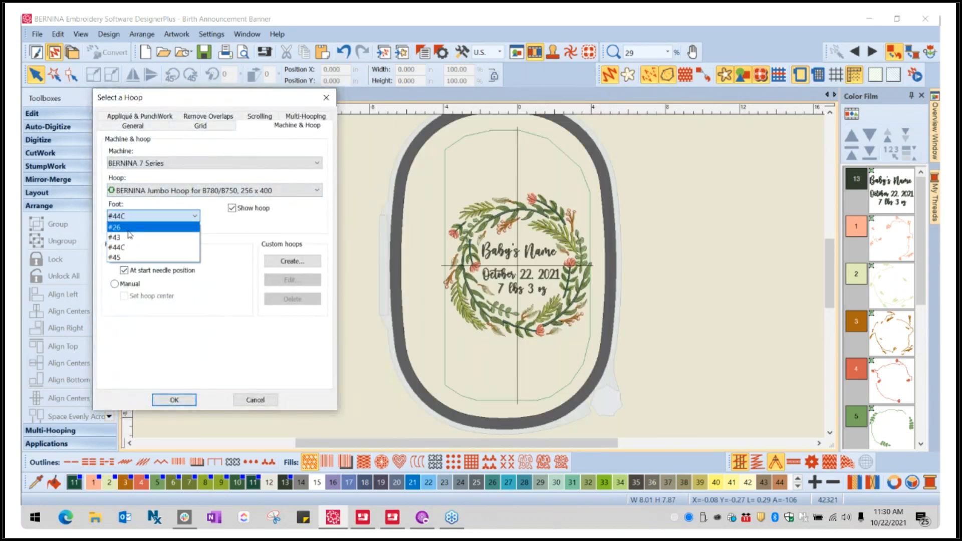
left_click(127, 228)
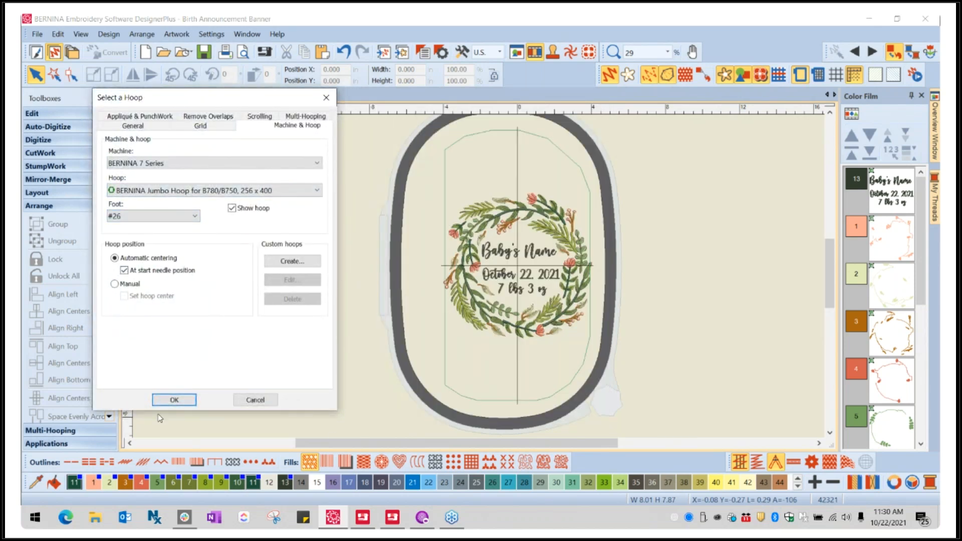
left_click(171, 402)
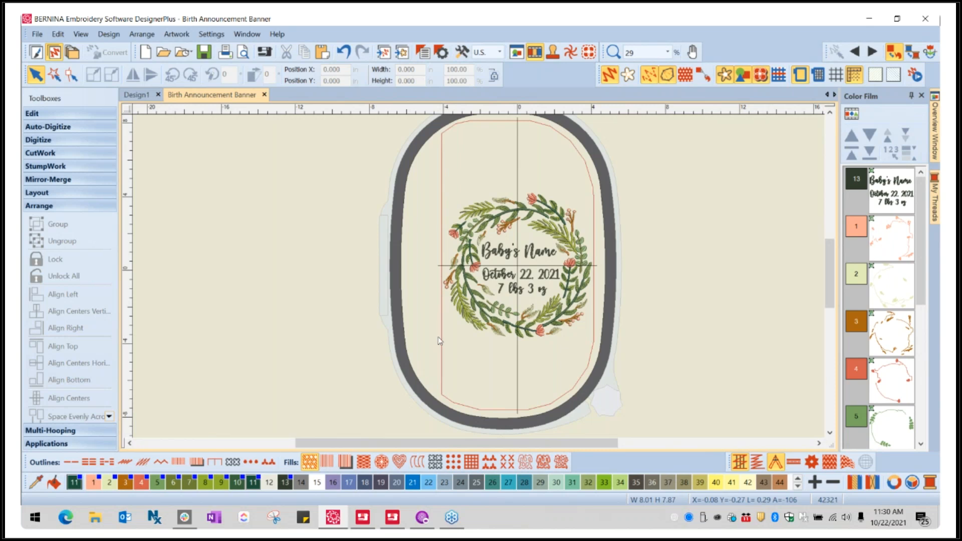
- Rotate the whole wreath and lettering group 90 degrees counterclockwise in the hoop, in two 45-degree turns
left_click(568, 242)
scroll(567, 241, "up", 1)
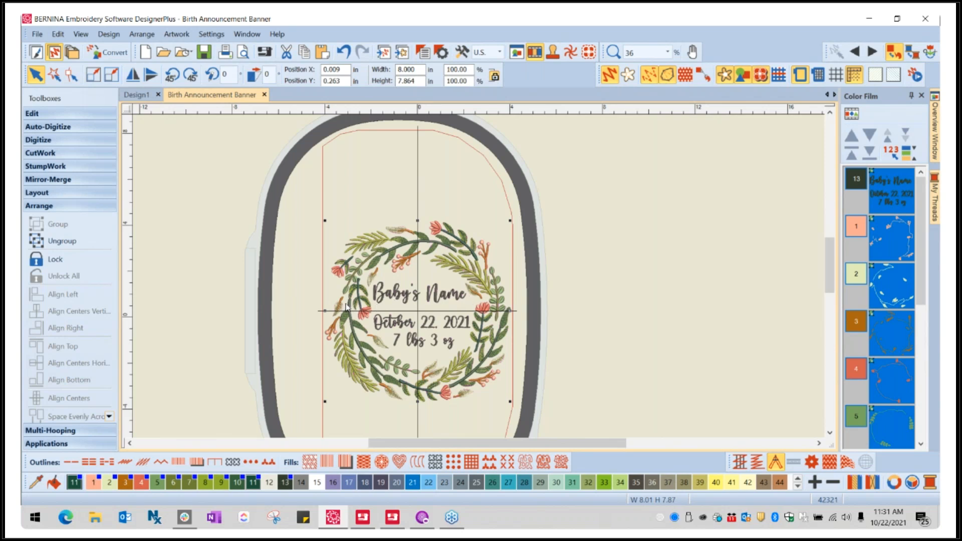
left_click(172, 75)
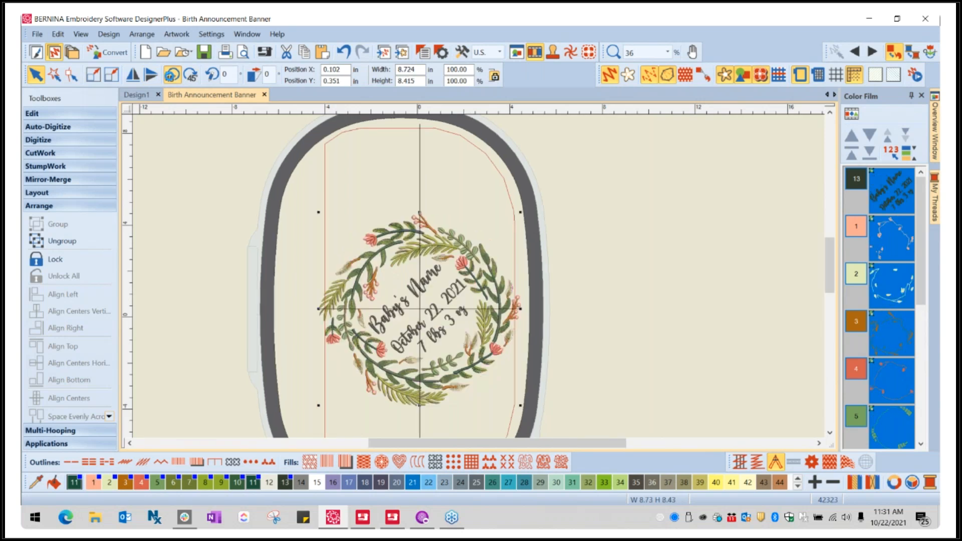
left_click(172, 75)
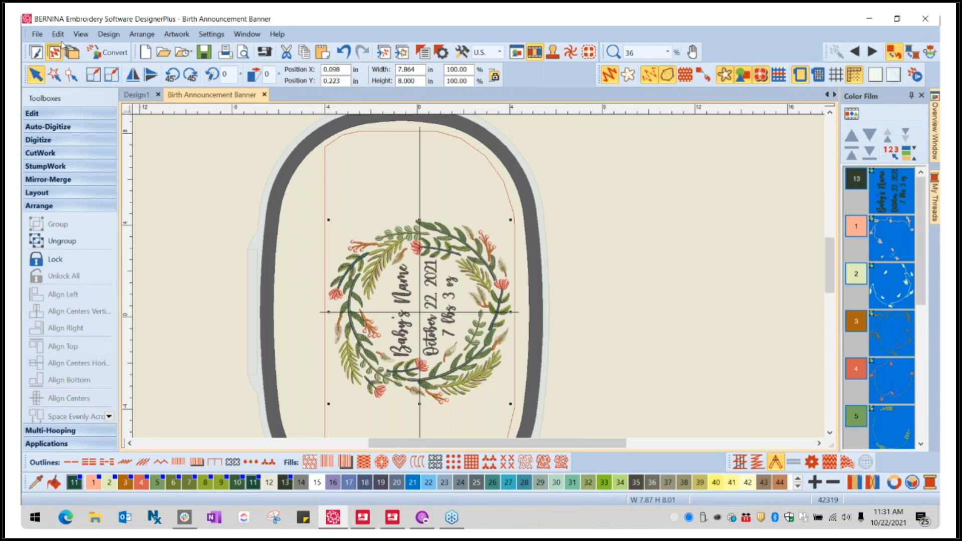
- Deselect the design, open its print preview, examine both worksheet pages including the thread color sequence, and close the preview
left_click(39, 34)
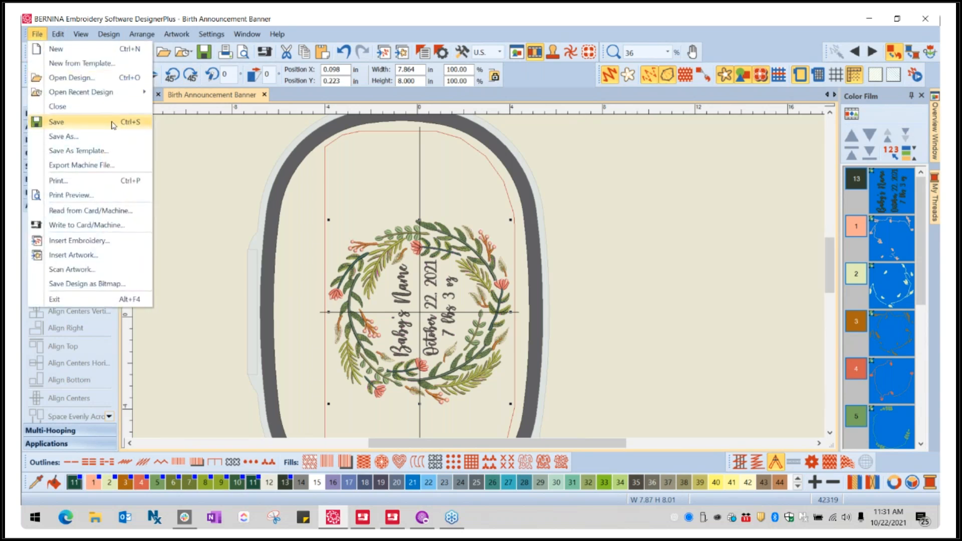
left_click(208, 129)
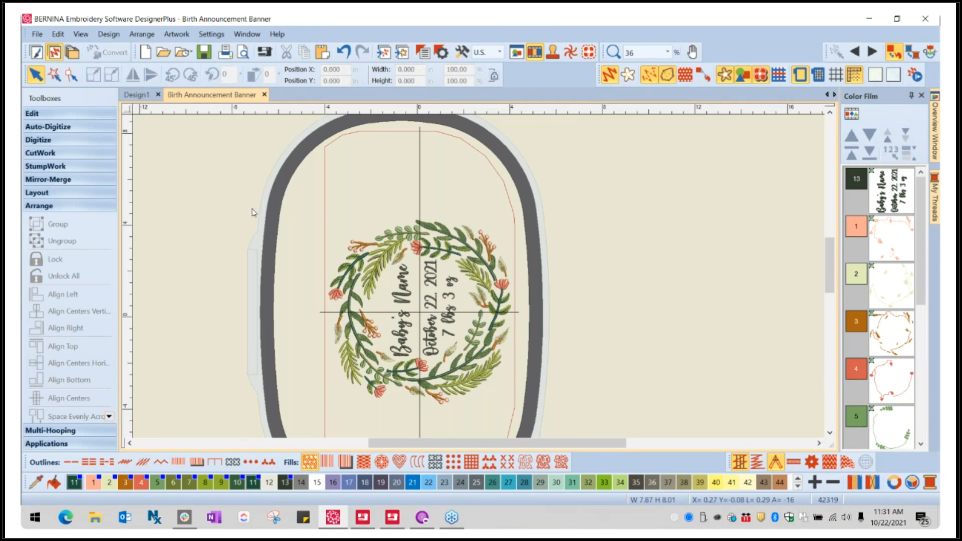
left_click(38, 35)
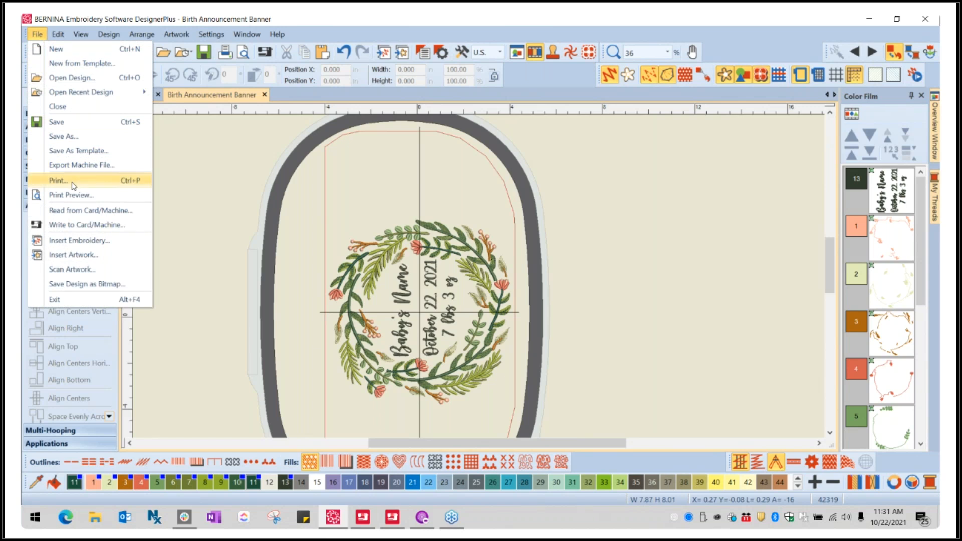
left_click(64, 198)
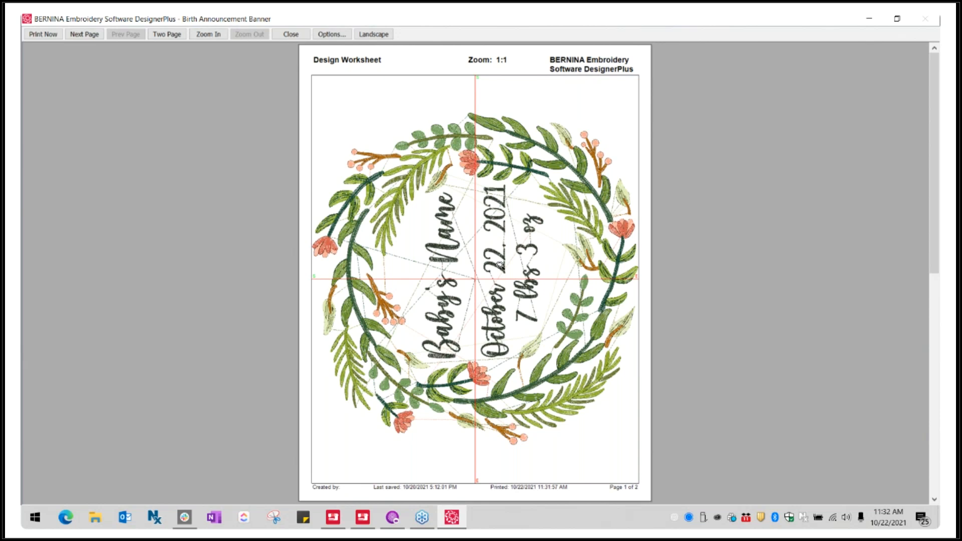
left_click_drag(930, 258, 930, 481)
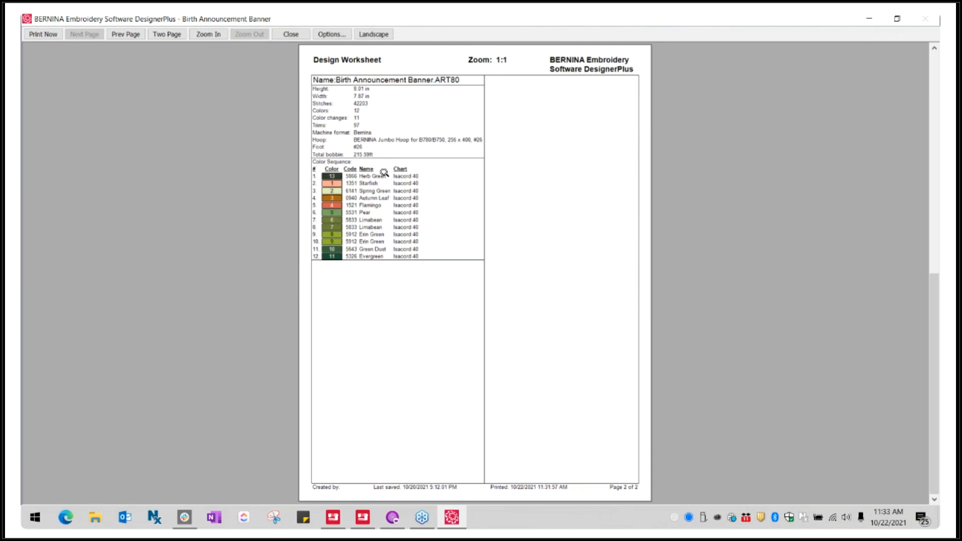
left_click(384, 173)
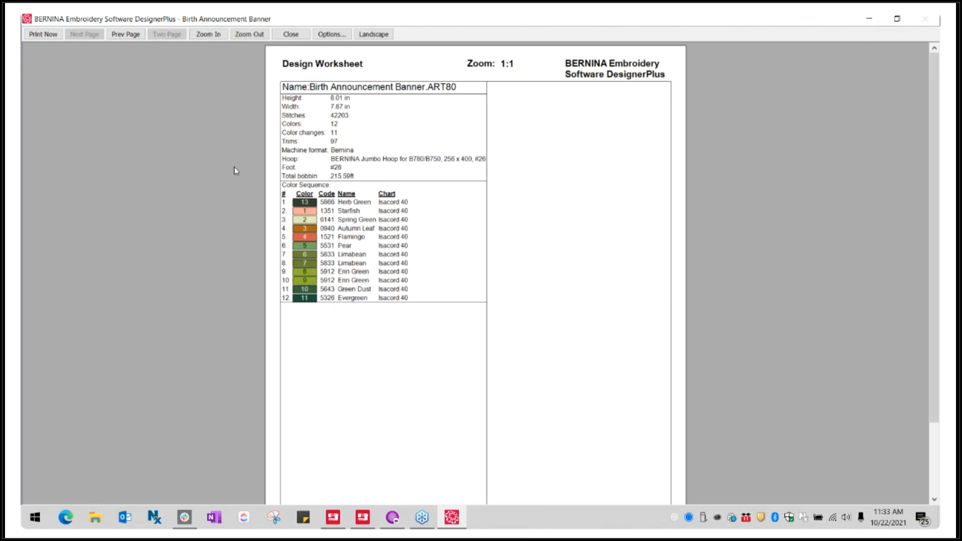
left_click(307, 36)
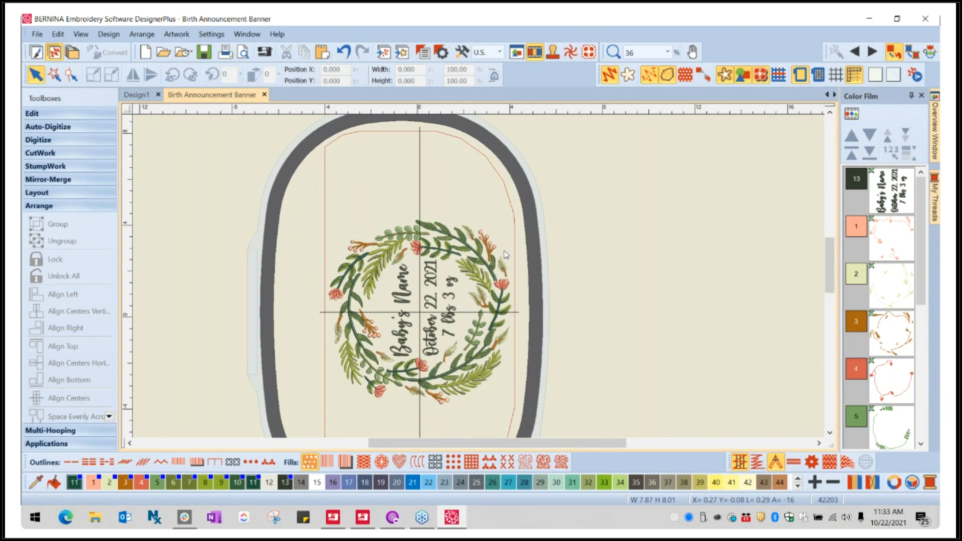
- Write the Birth Announcement Banner design to the USB stick in EXP format for the machine
left_click(267, 52)
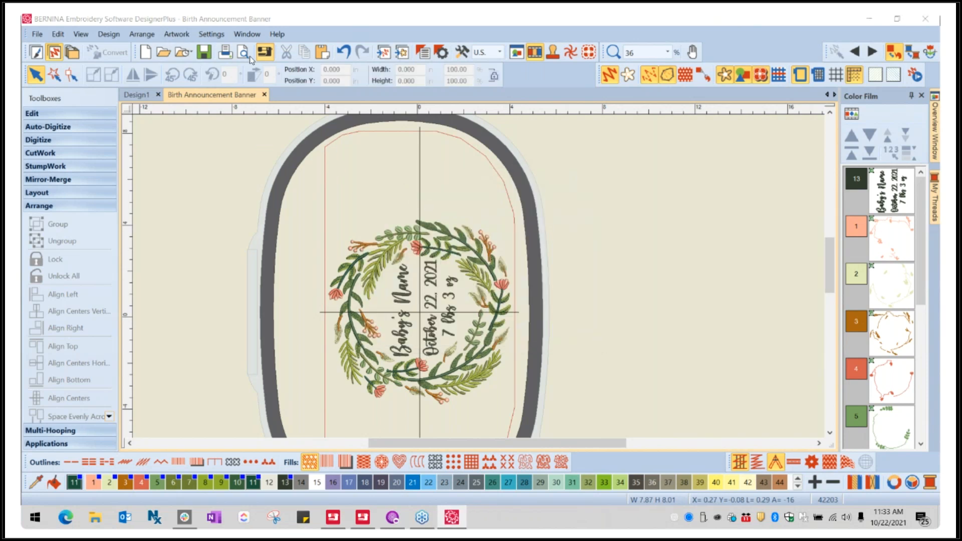
left_click(265, 52)
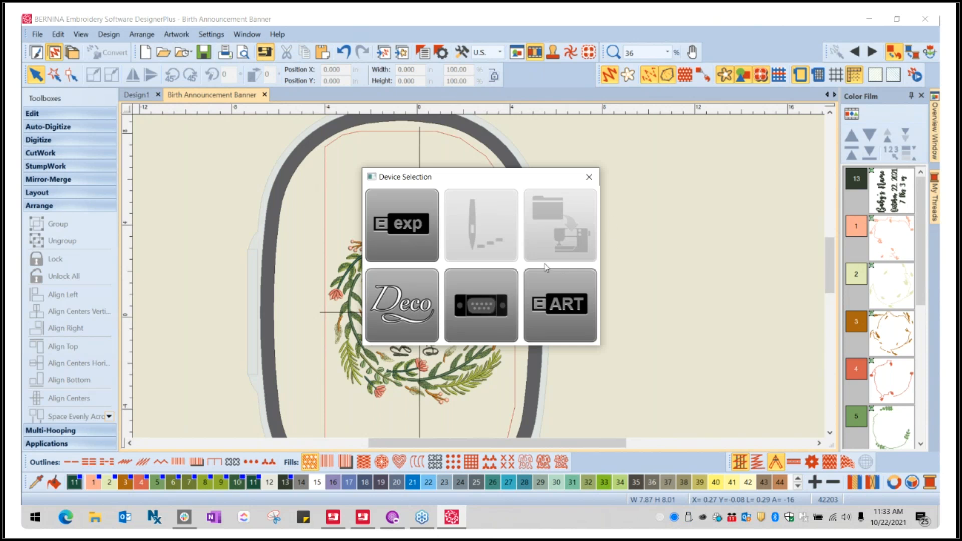
left_click(407, 230)
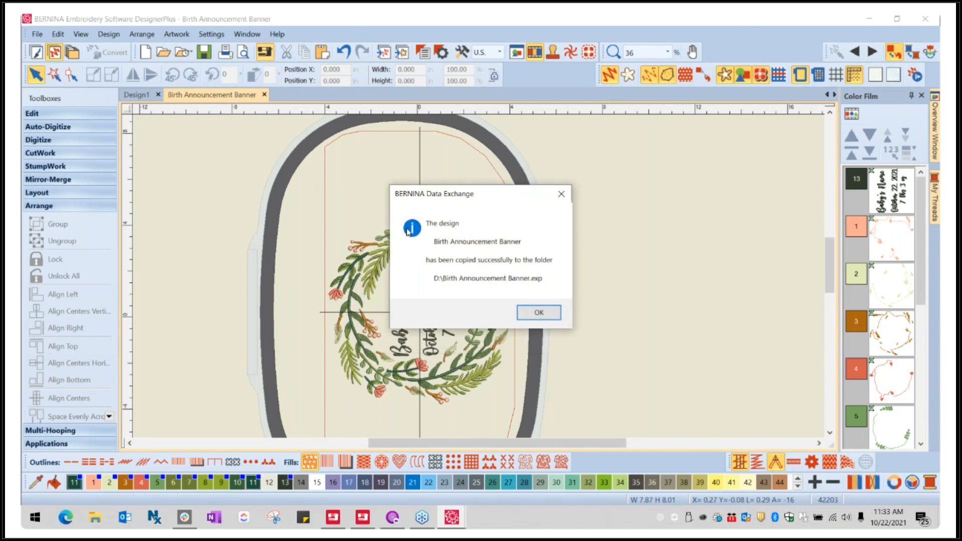
left_click(548, 314)
- Switch to File Explorer, check the Birth Announcement Banner files on USB Drive (D:), and close the window
left_click(94, 518)
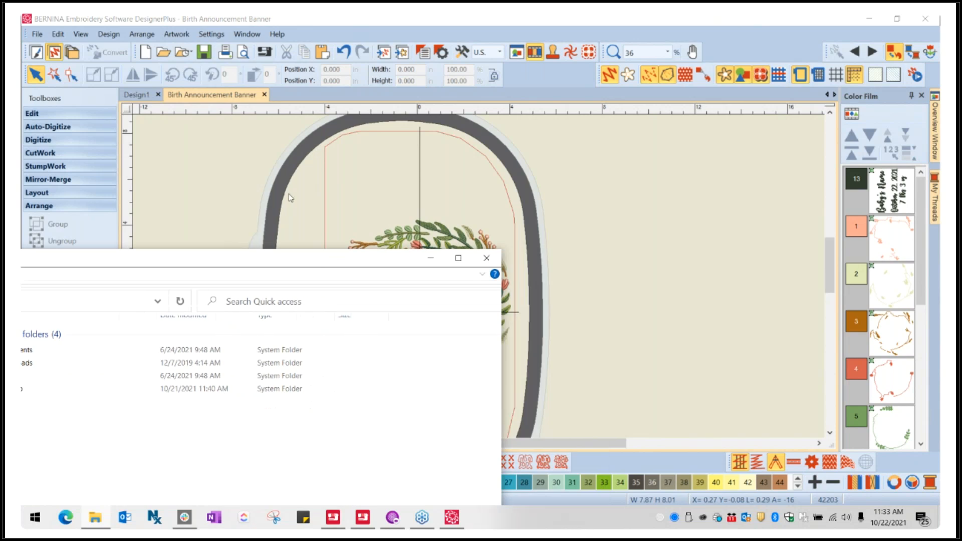
scroll(204, 476, "down", 3)
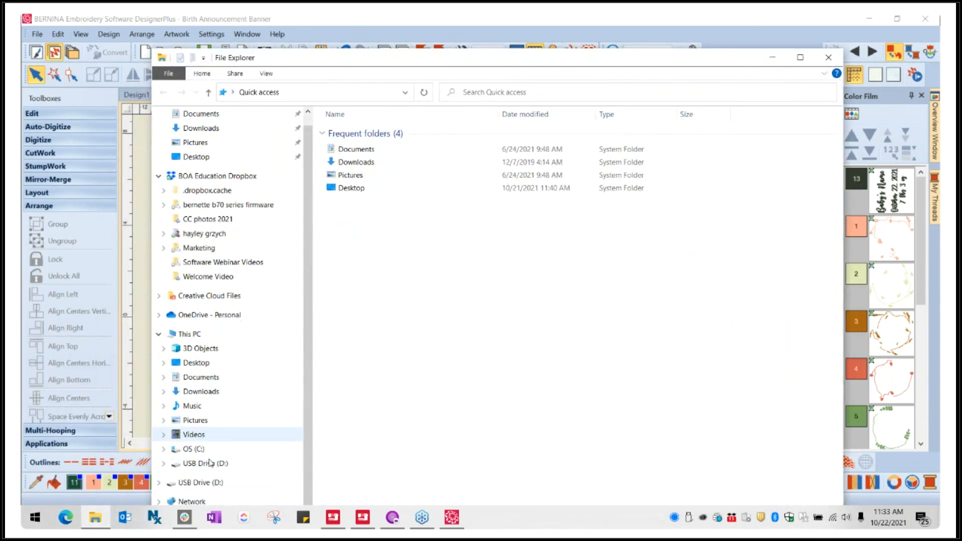
left_click(200, 464)
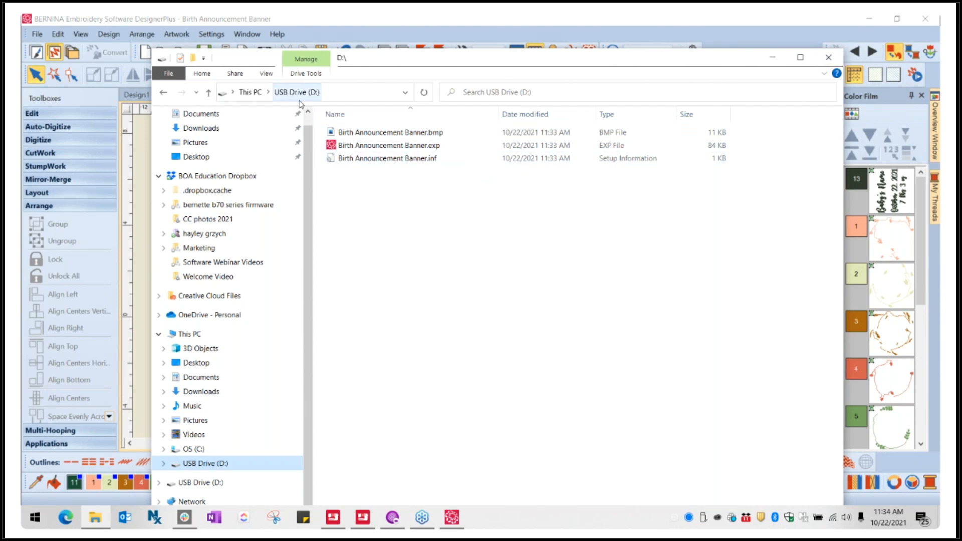
left_click(833, 58)
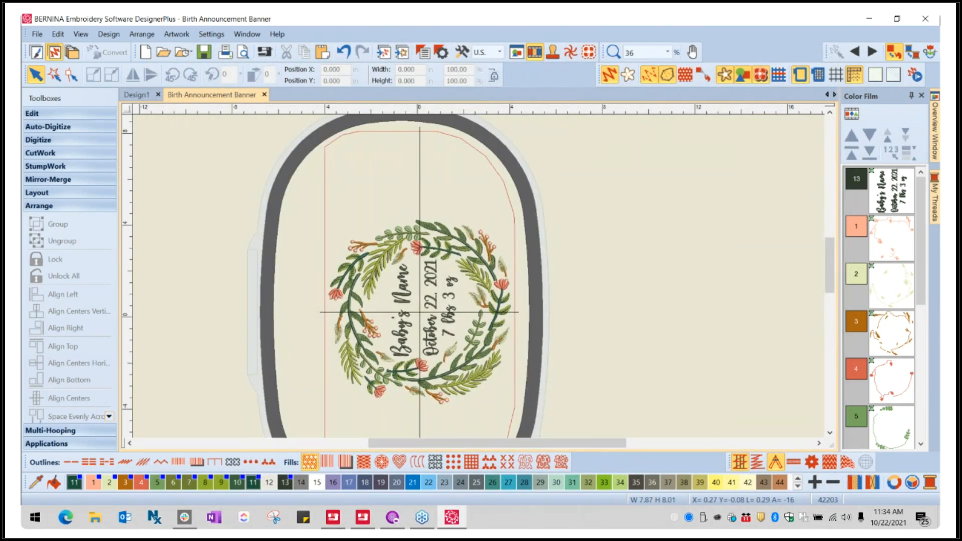